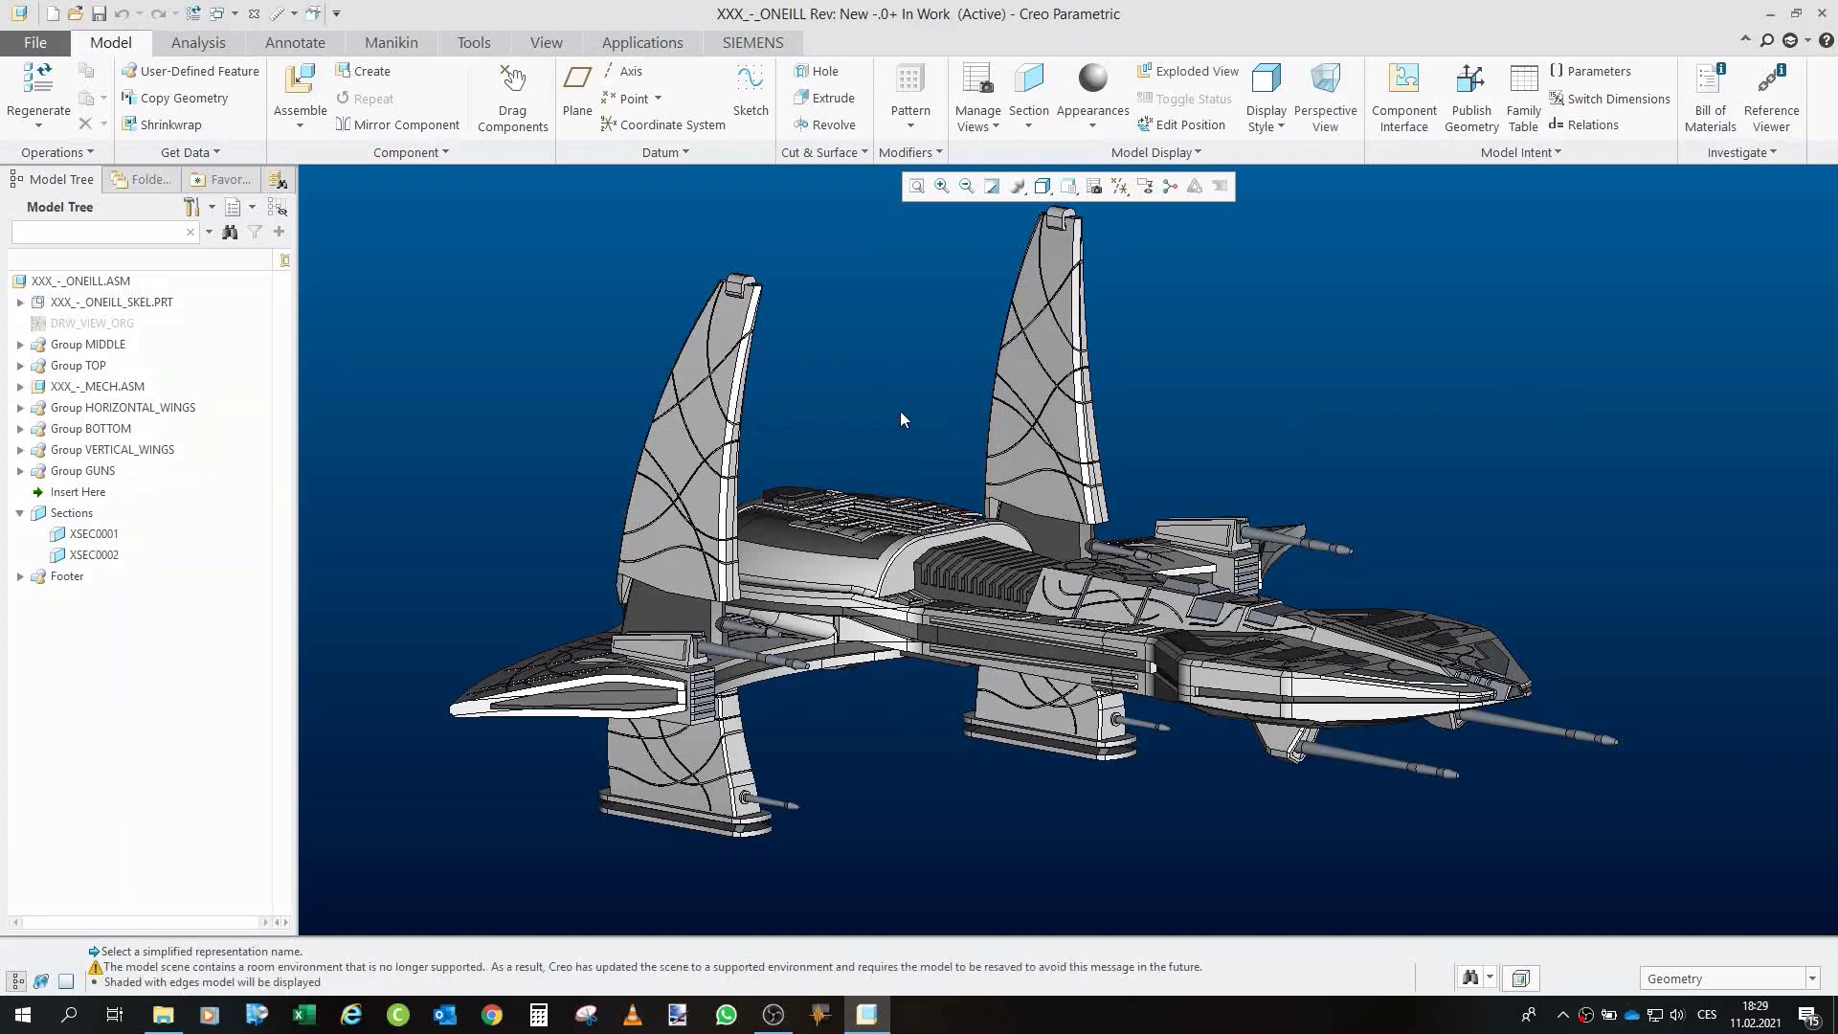
# - Orbit the ship to a near-front view, then return it to the standard three-quarter orientation
pyautogui.moveTo(900, 406); pyautogui.dragTo(727, 388, button='middle')
pyautogui.hotkey('ctrl', 'd')
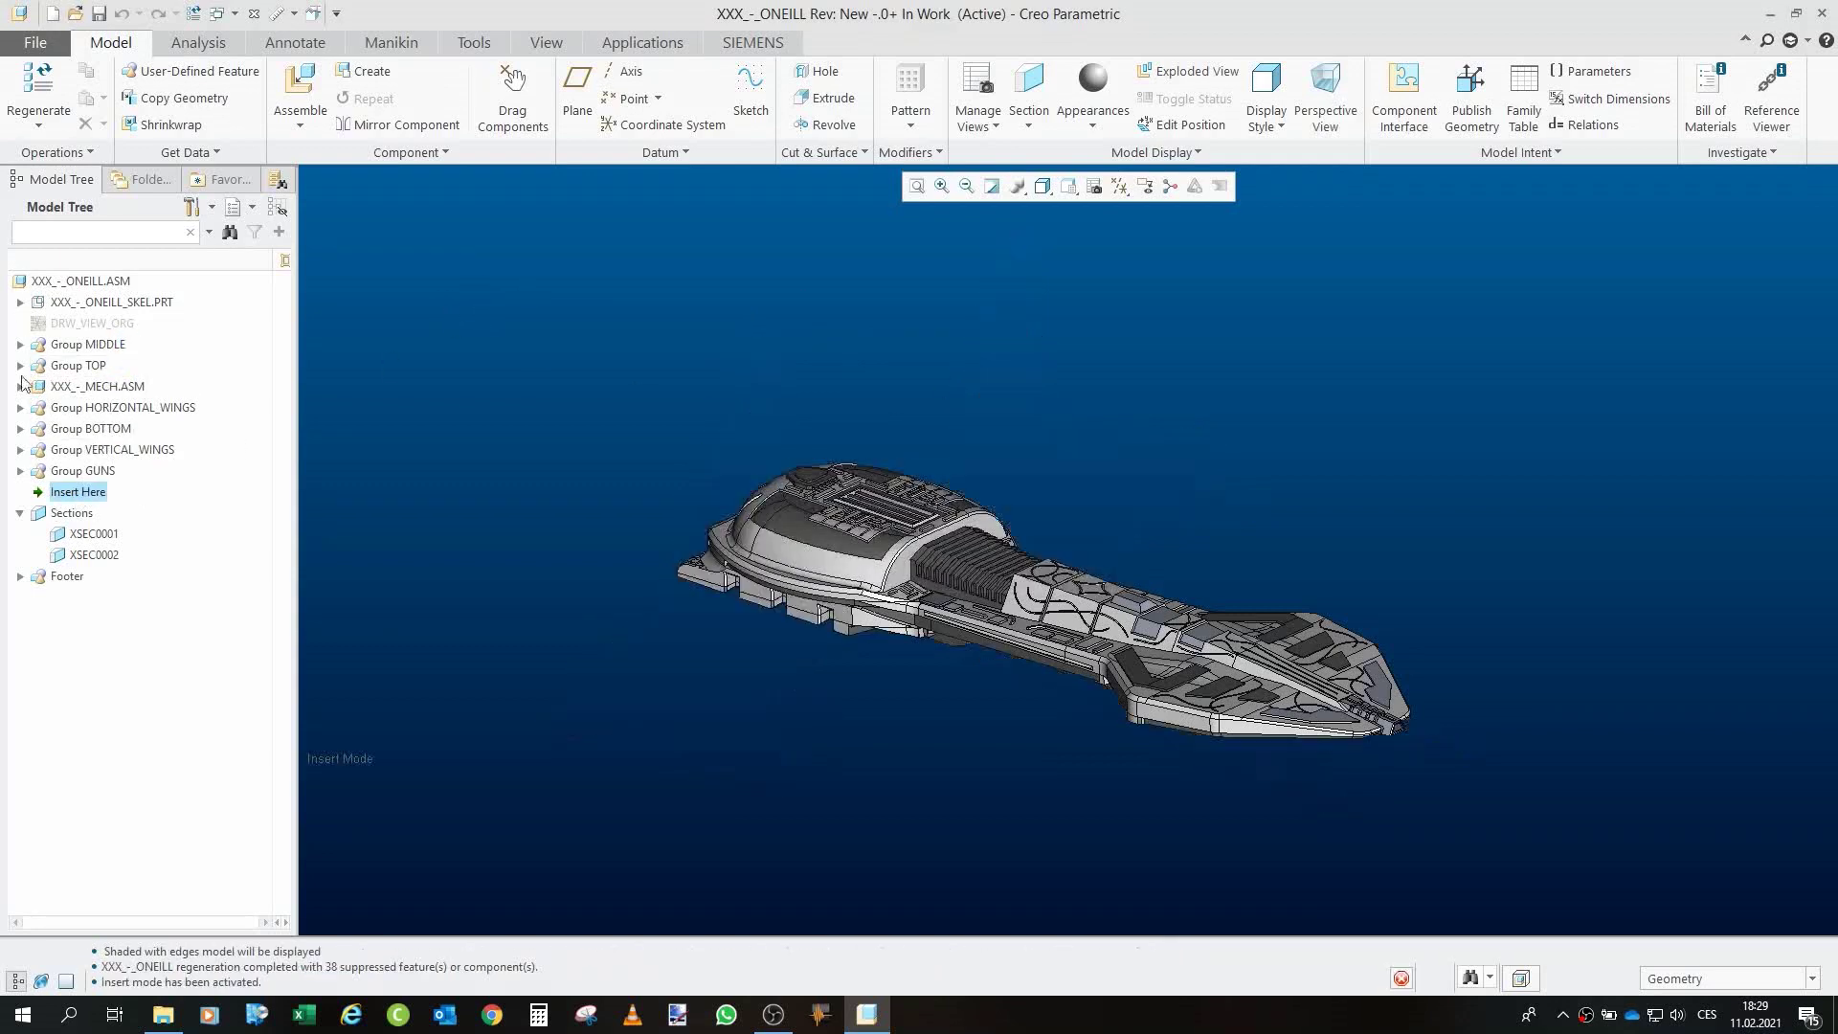
# - Roll the assembly back to just after Group TOP and orbit to a near side view of the hull
pyautogui.moveTo(75, 333); pyautogui.dragTo(72, 359)
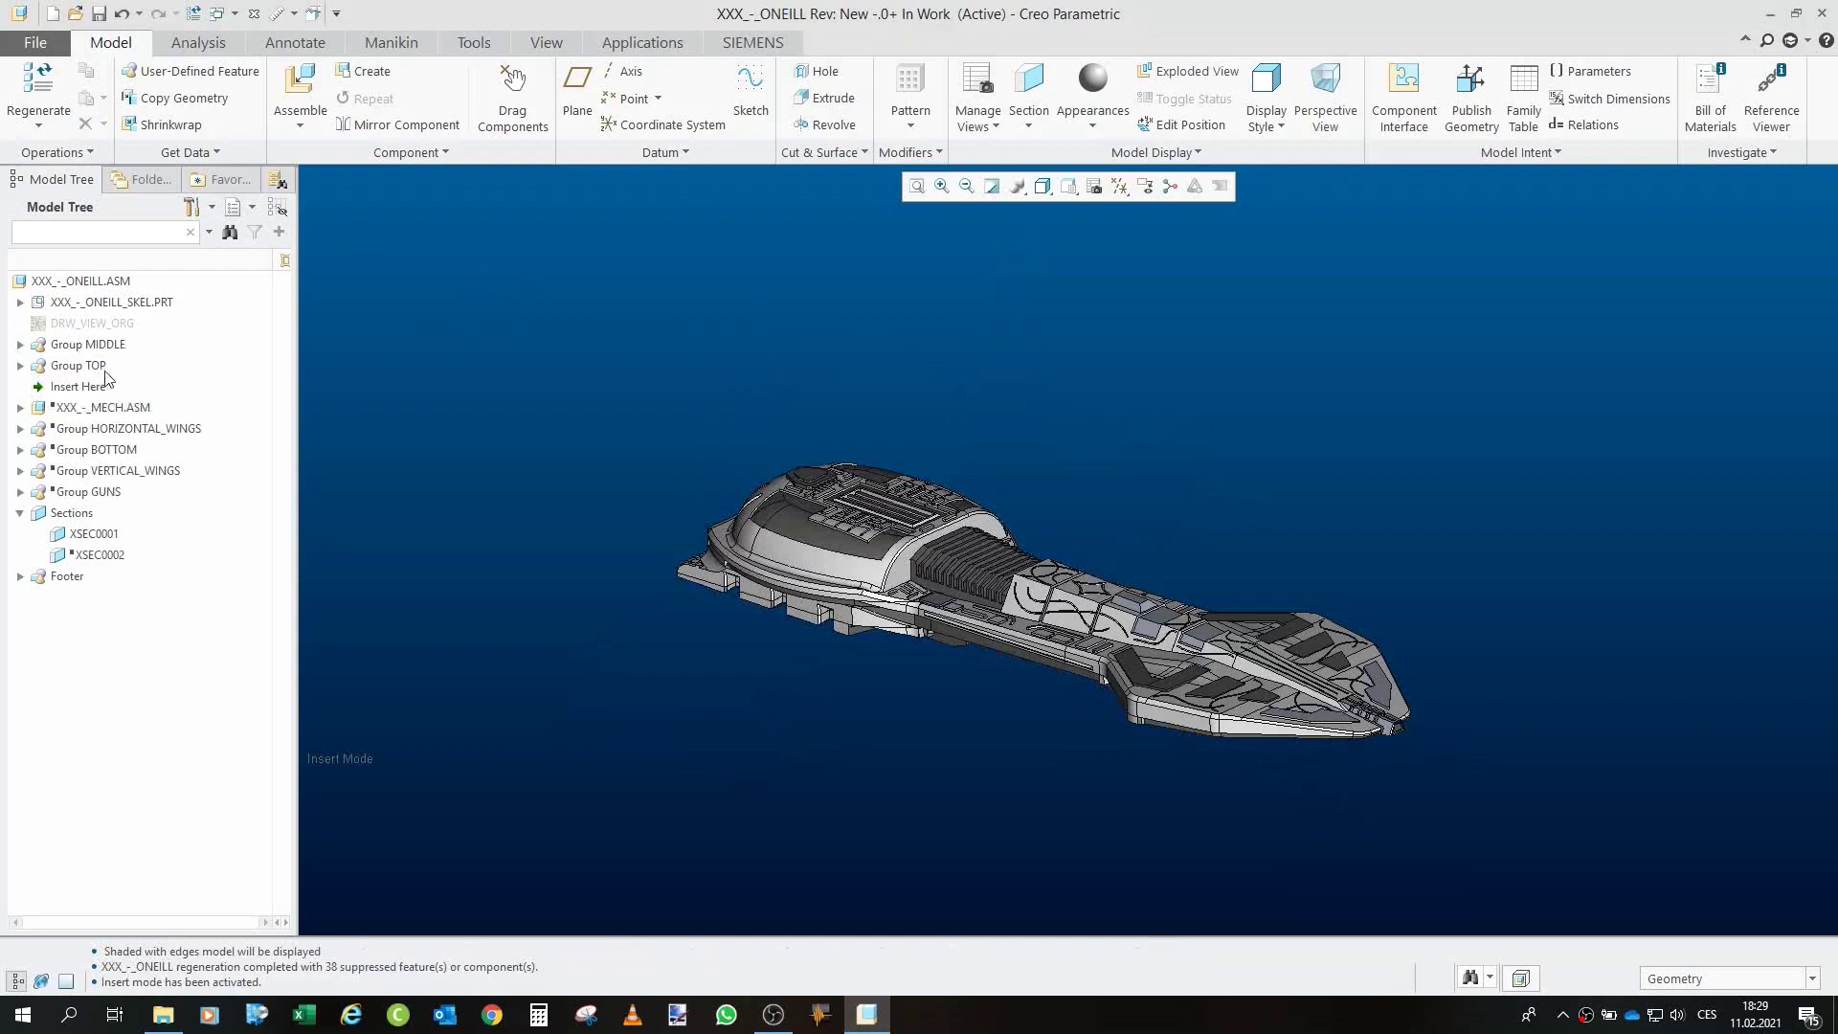
pyautogui.scroll(4, 949, 687)
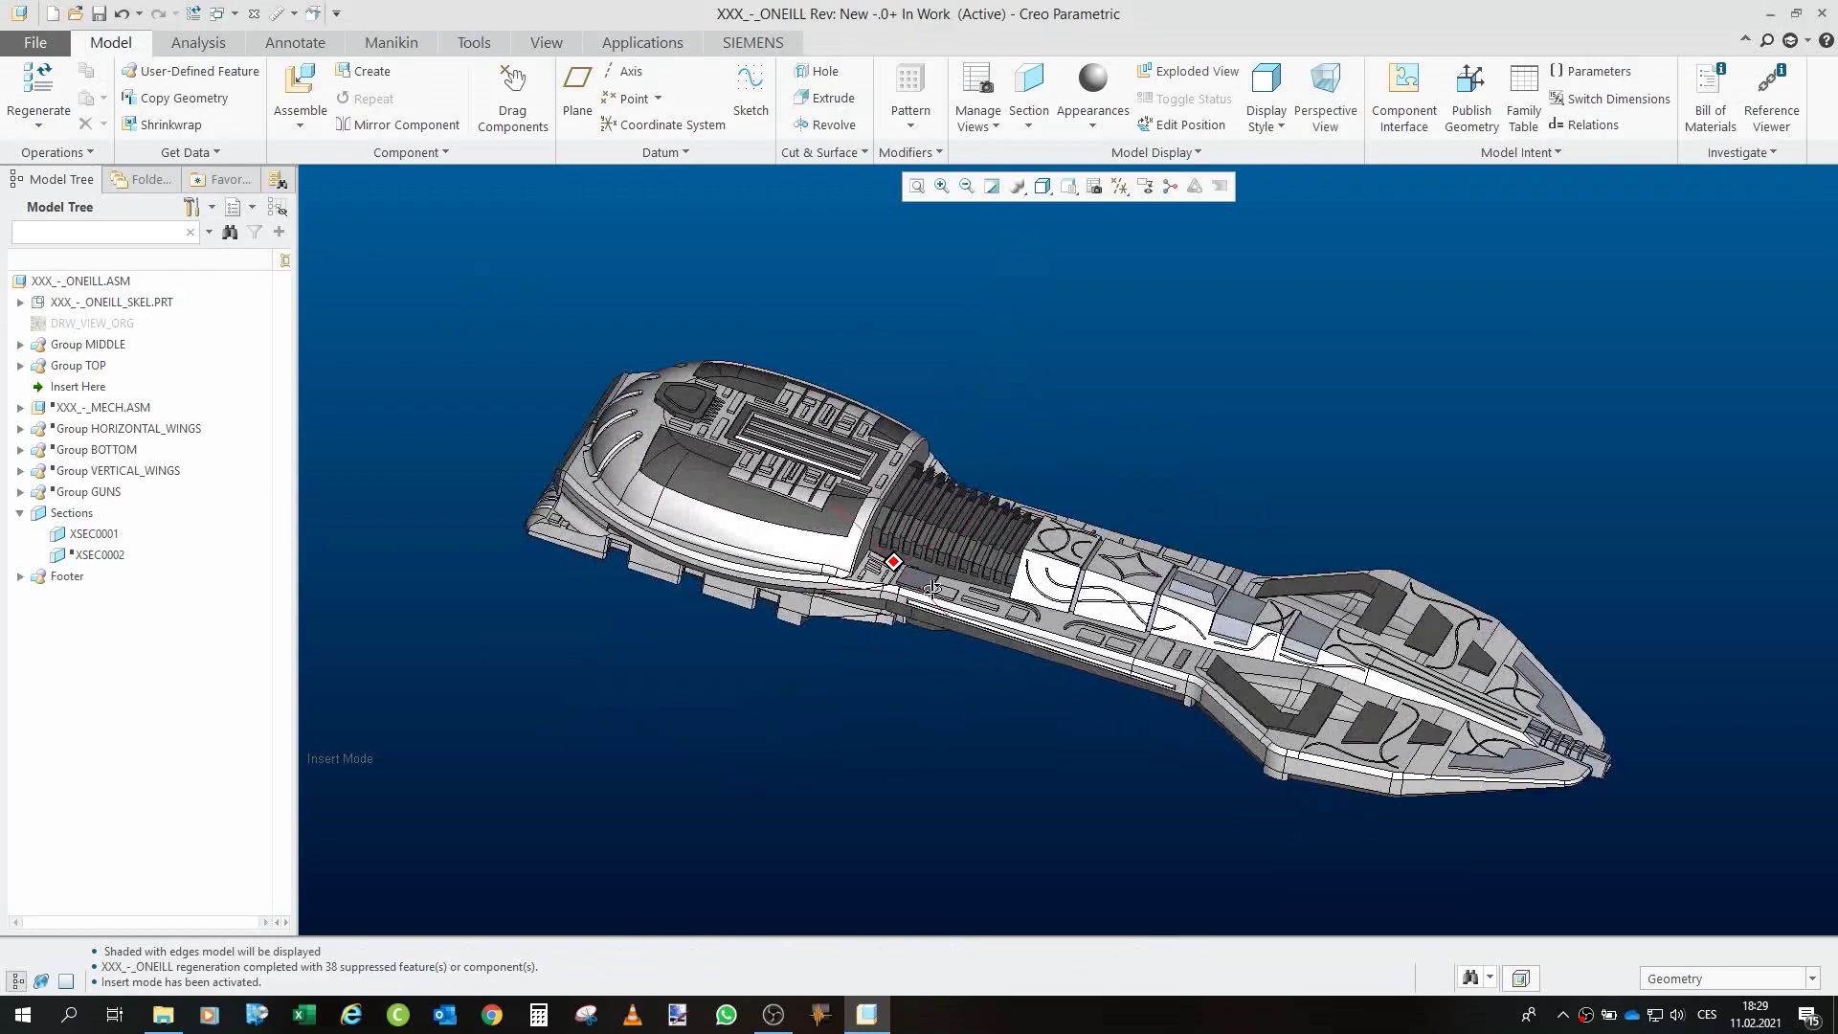
pyautogui.moveTo(935, 547)
pyautogui.mouseDown(button='middle')
pyautogui.moveTo(934, 600)
pyautogui.moveTo(965, 544)
pyautogui.moveTo(929, 499)
pyautogui.moveTo(924, 519)
pyautogui.mouseUp(button='middle')
pyautogui.scroll(-3, 925, 519)
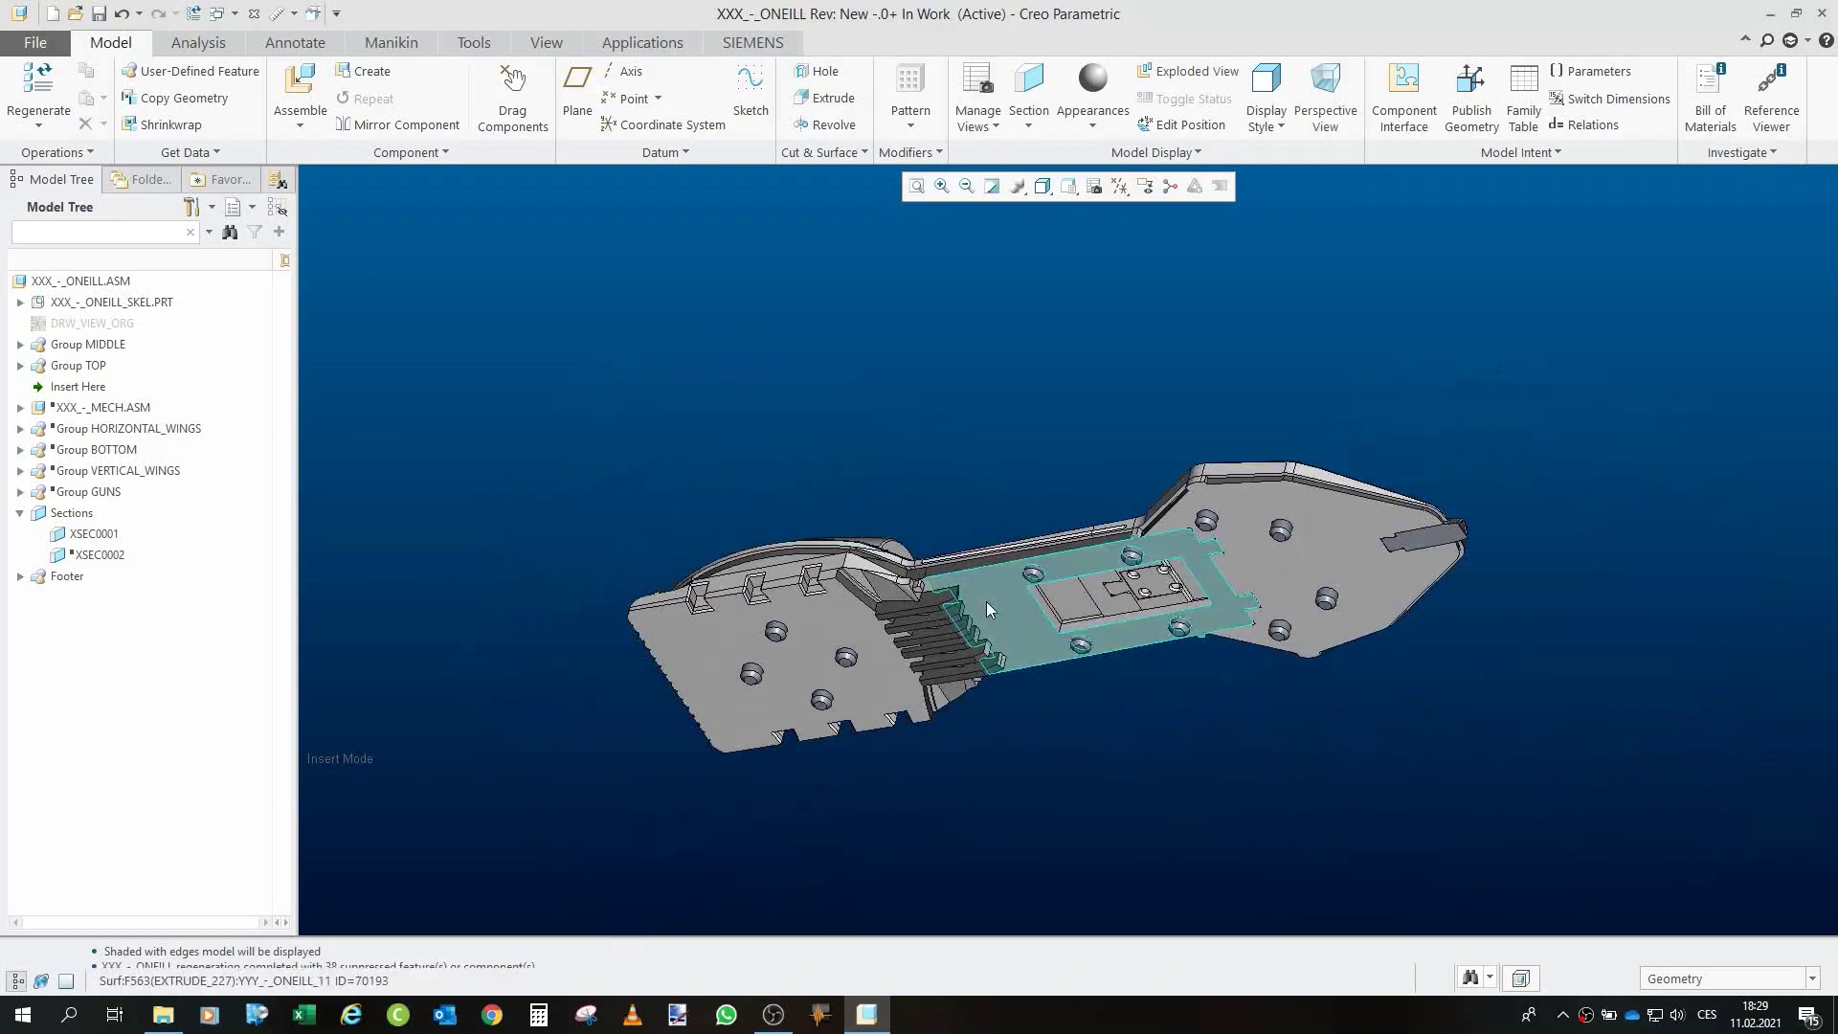
# - Inspect the hull from a top-down angle and list the parts in Group MIDDLE
pyautogui.moveTo(986, 601); pyautogui.dragTo(970, 687, button='middle')
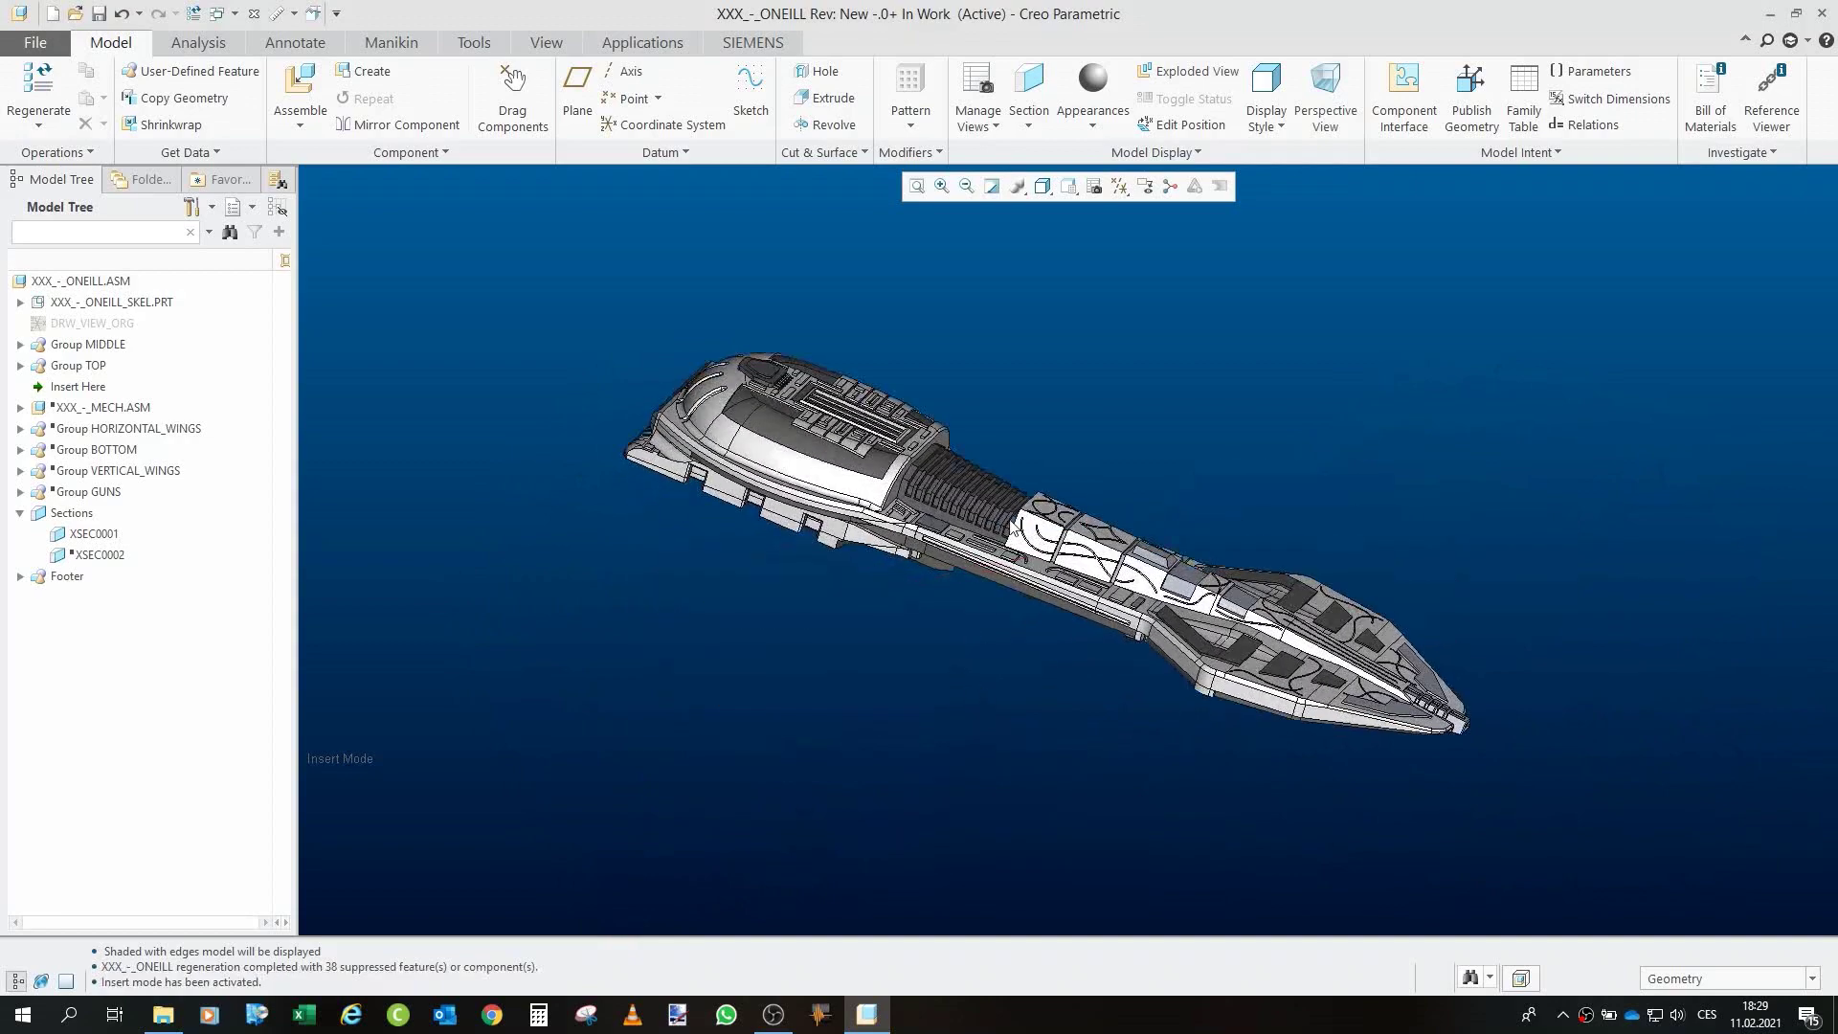
pyautogui.moveTo(940, 463); pyautogui.dragTo(1072, 489, button='middle')
pyautogui.scroll(2, 1078, 492)
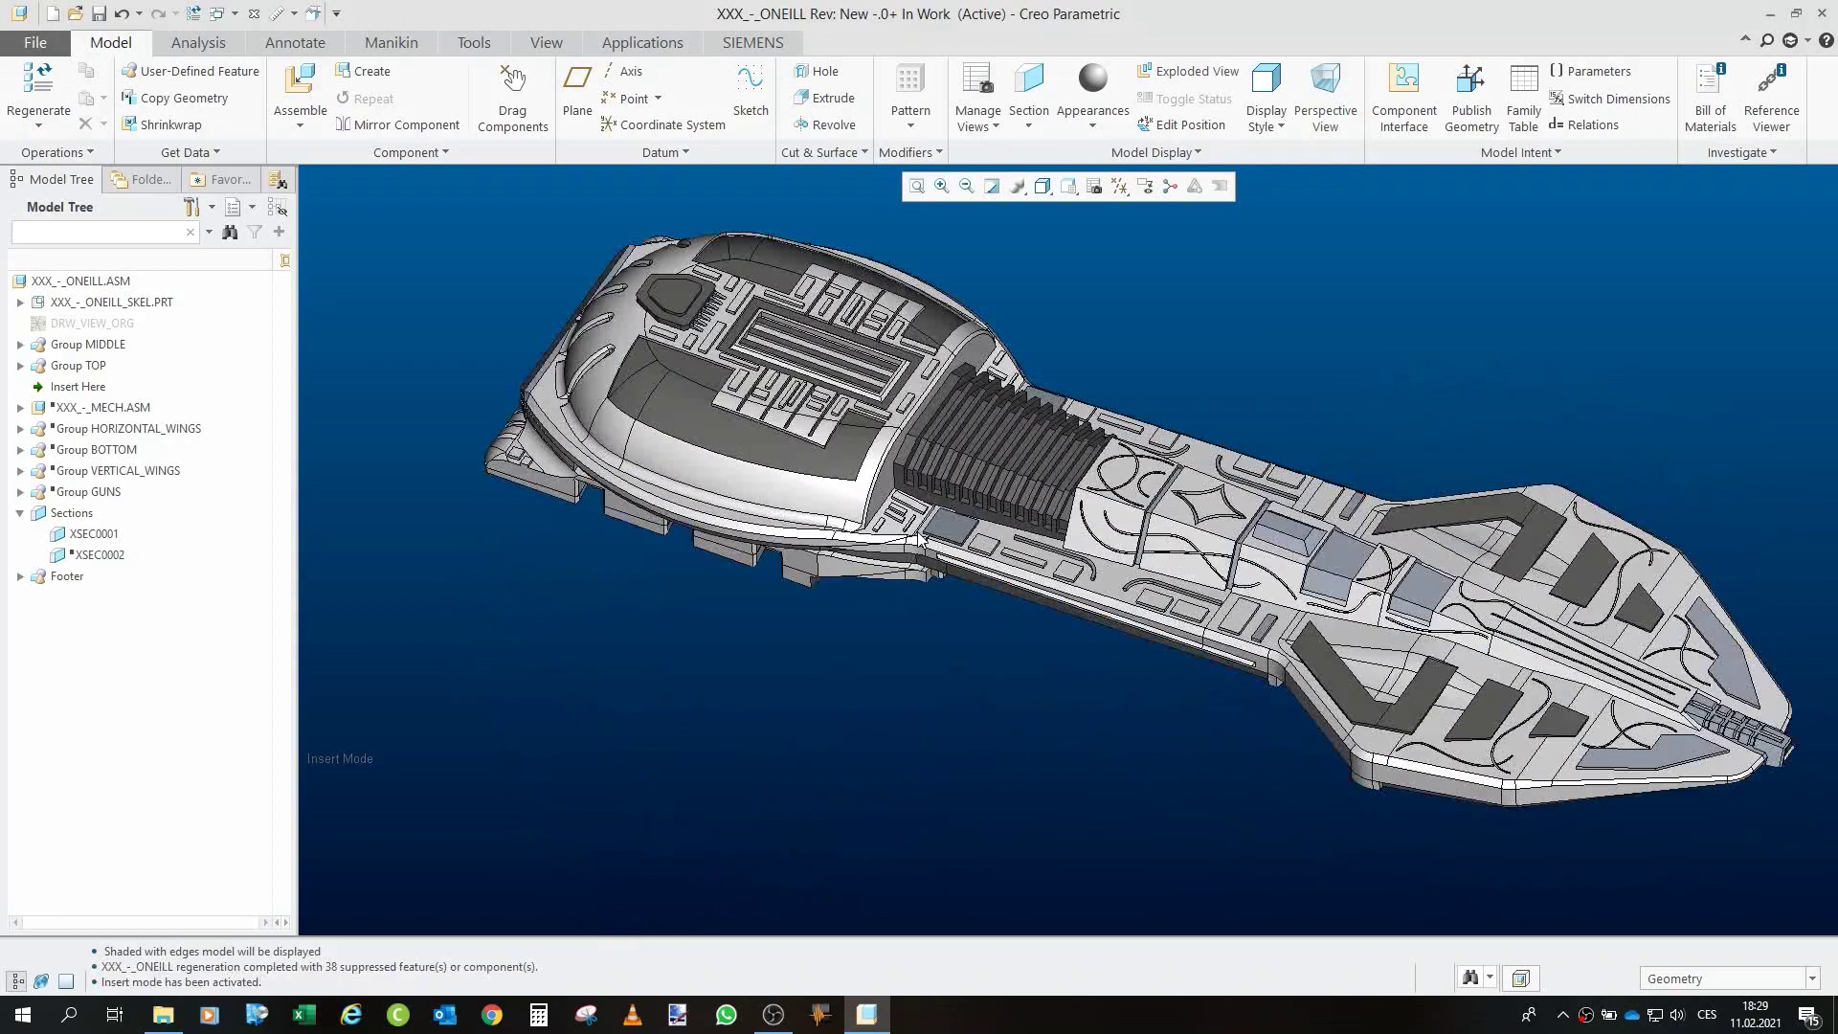
pyautogui.scroll(-1, 663, 544)
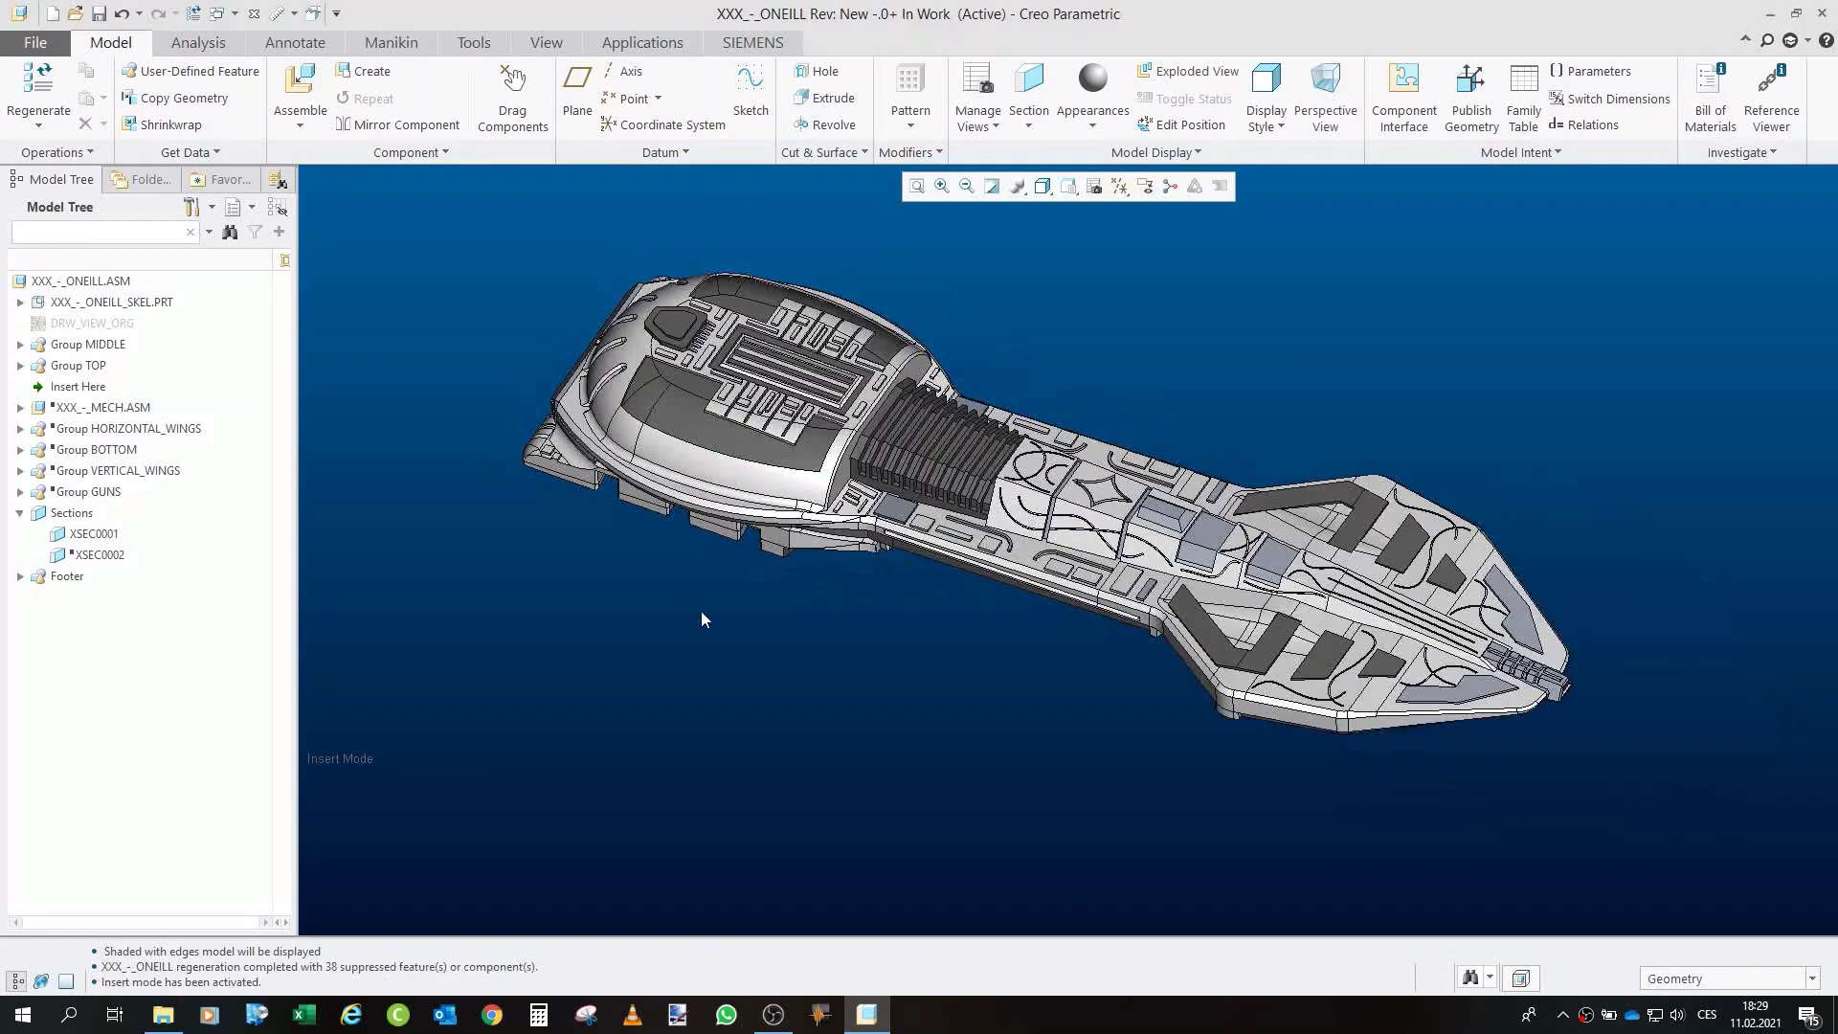
pyautogui.moveTo(843, 469)
pyautogui.mouseDown(button='middle')
pyautogui.moveTo(839, 484)
pyautogui.moveTo(895, 404)
pyautogui.mouseUp(button='middle')
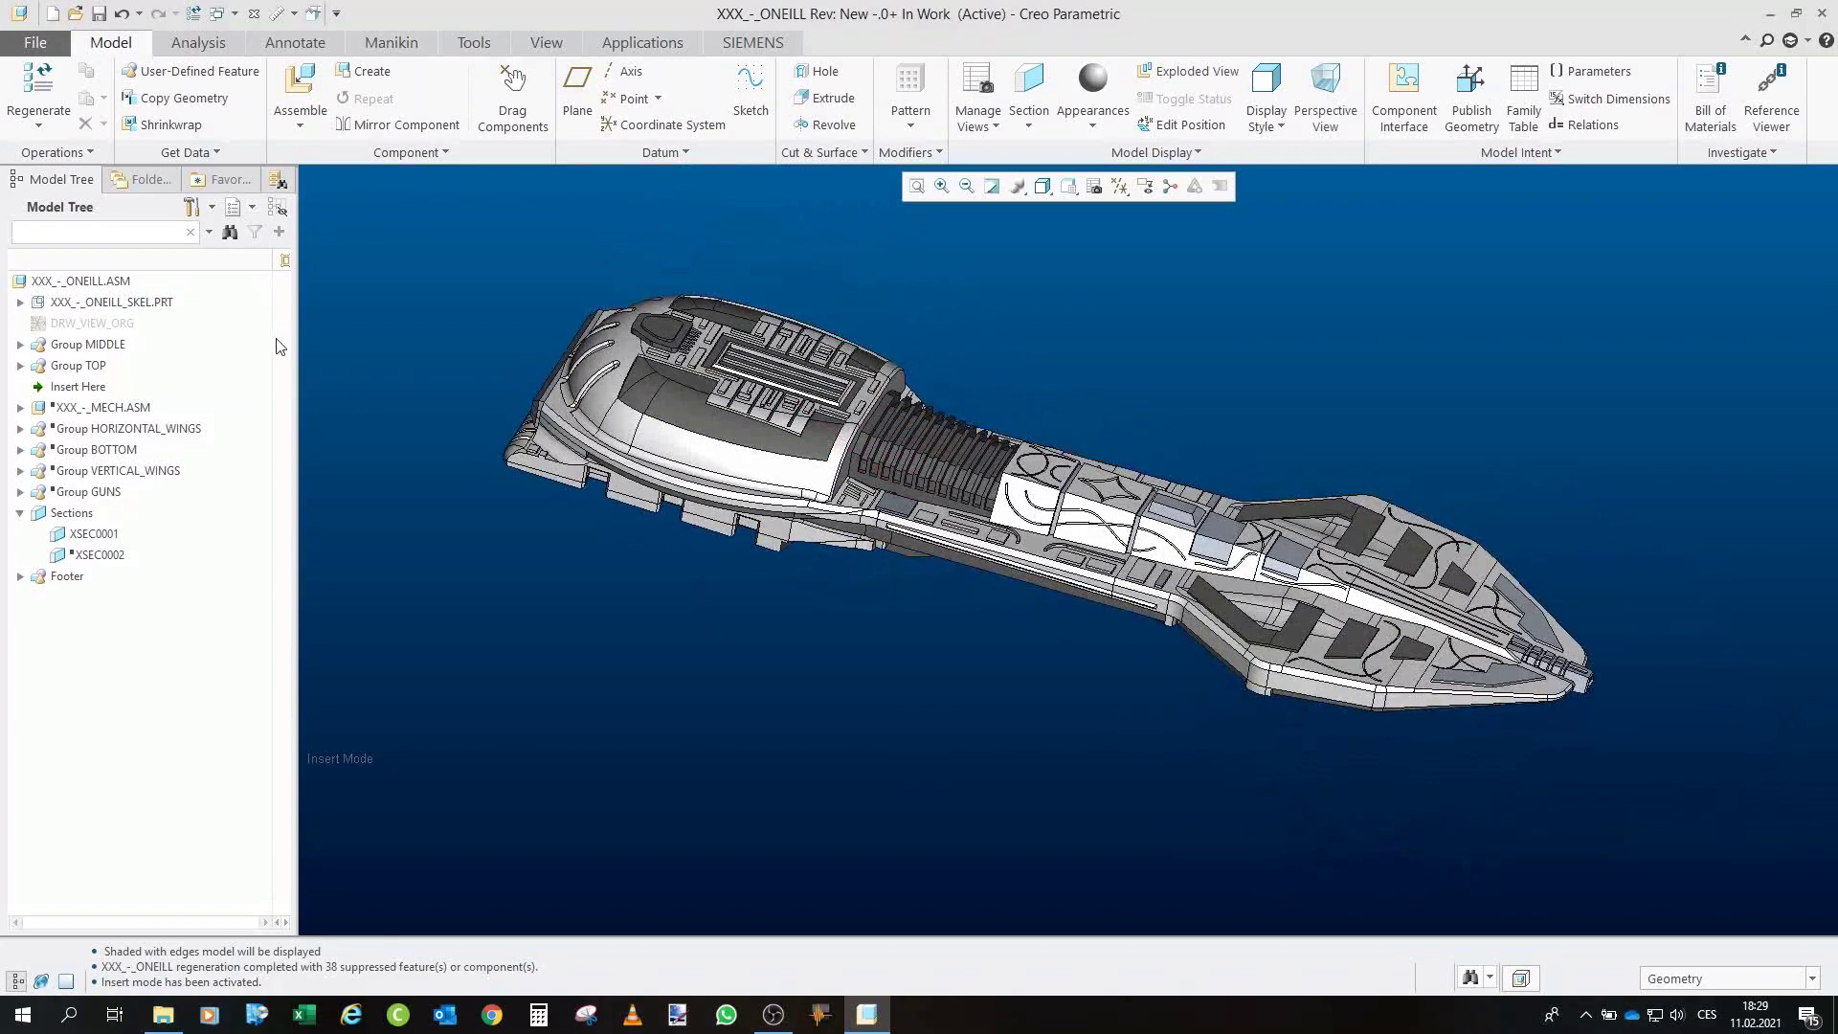
pyautogui.click(19, 344)
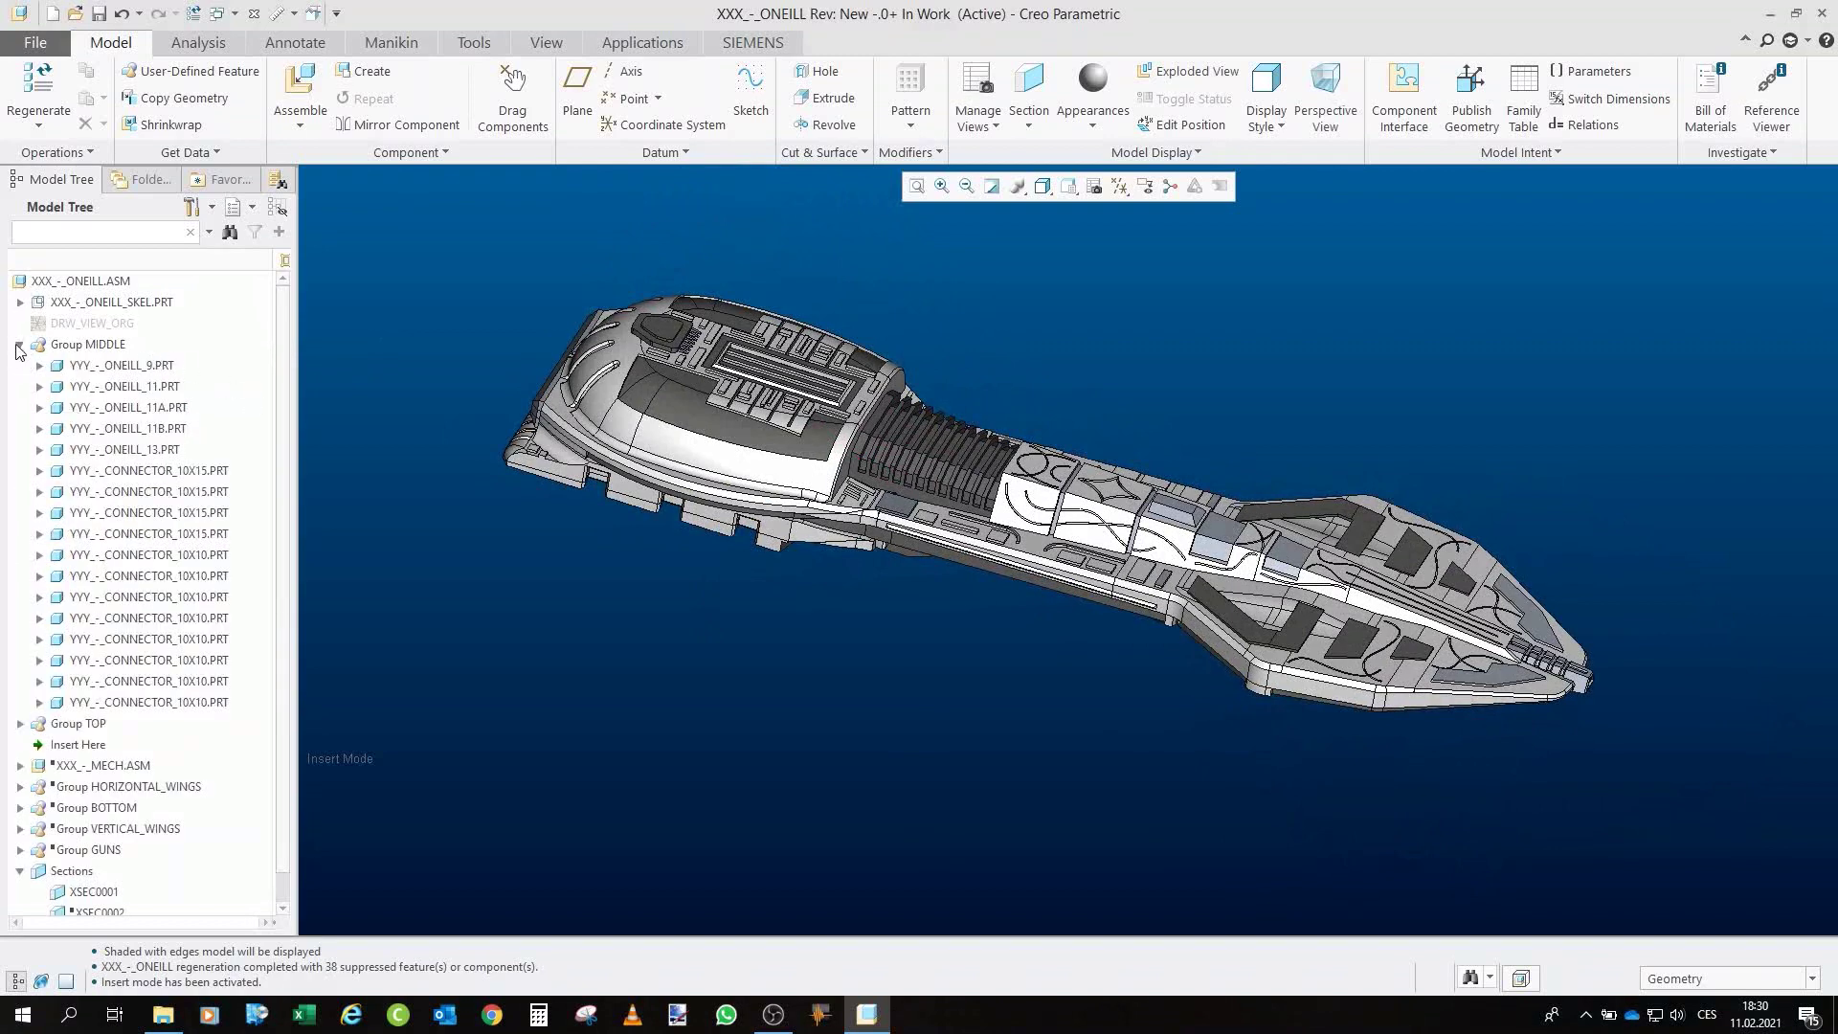
# - Collapse Group MIDDLE's part list and hide Group TOP to expose the middle plates
pyautogui.click(19, 345)
pyautogui.click(72, 372)
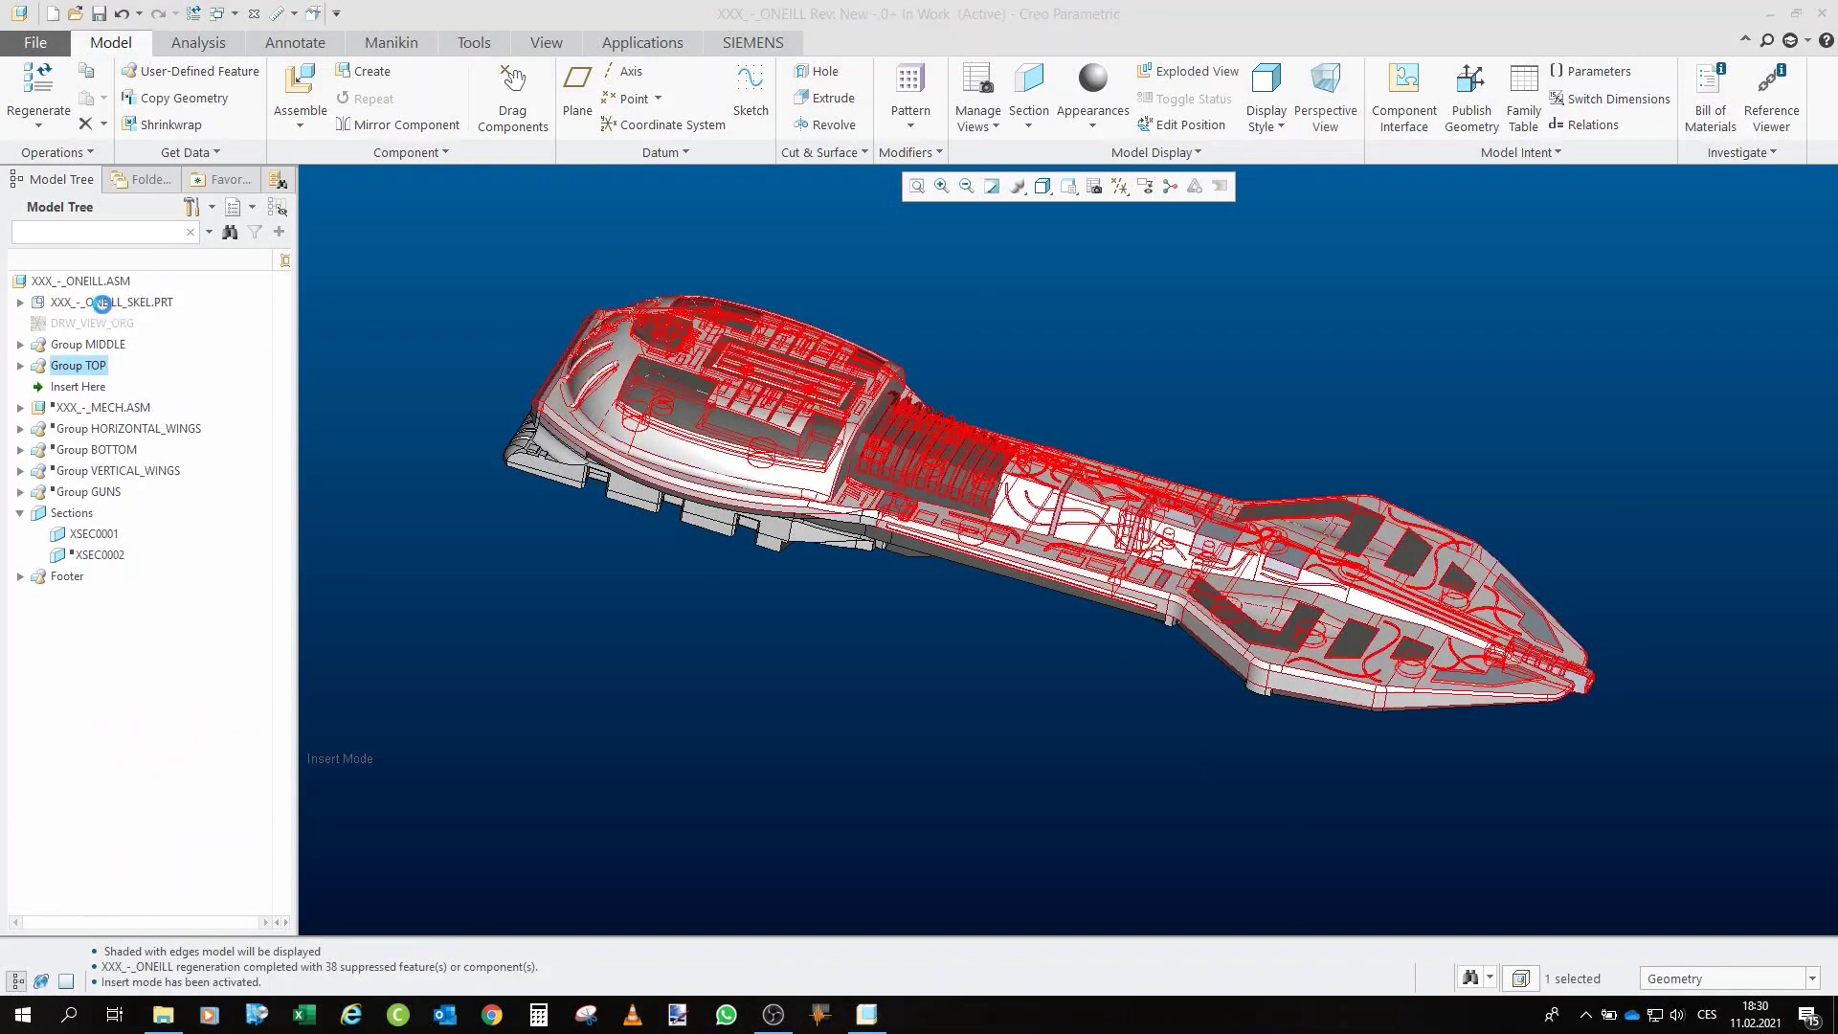
pyautogui.click(99, 299)
# - Inspect the middle plates from a low side angle, then from a top-down, flatter angle
pyautogui.moveTo(915, 433); pyautogui.dragTo(824, 431, button='middle')
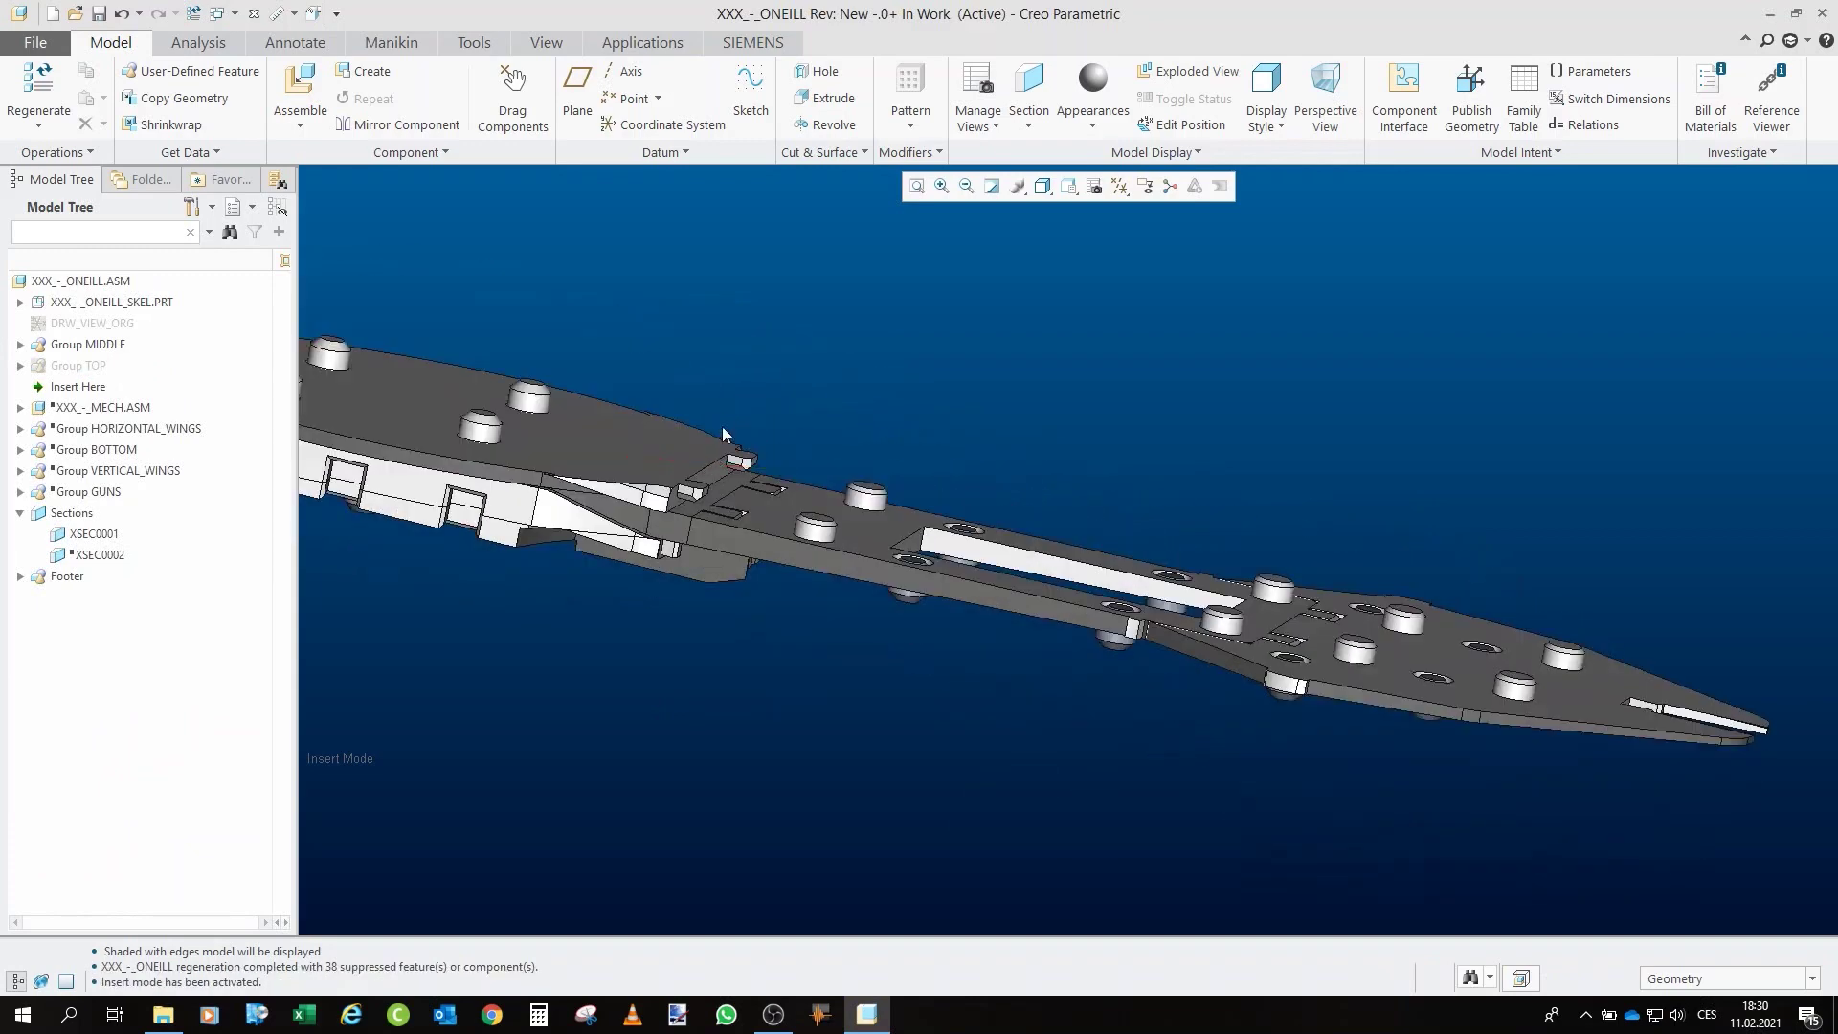
pyautogui.scroll(-3, 523, 479)
pyautogui.scroll(2, 513, 485)
pyautogui.moveTo(513, 484); pyautogui.dragTo(933, 436, button='middle')
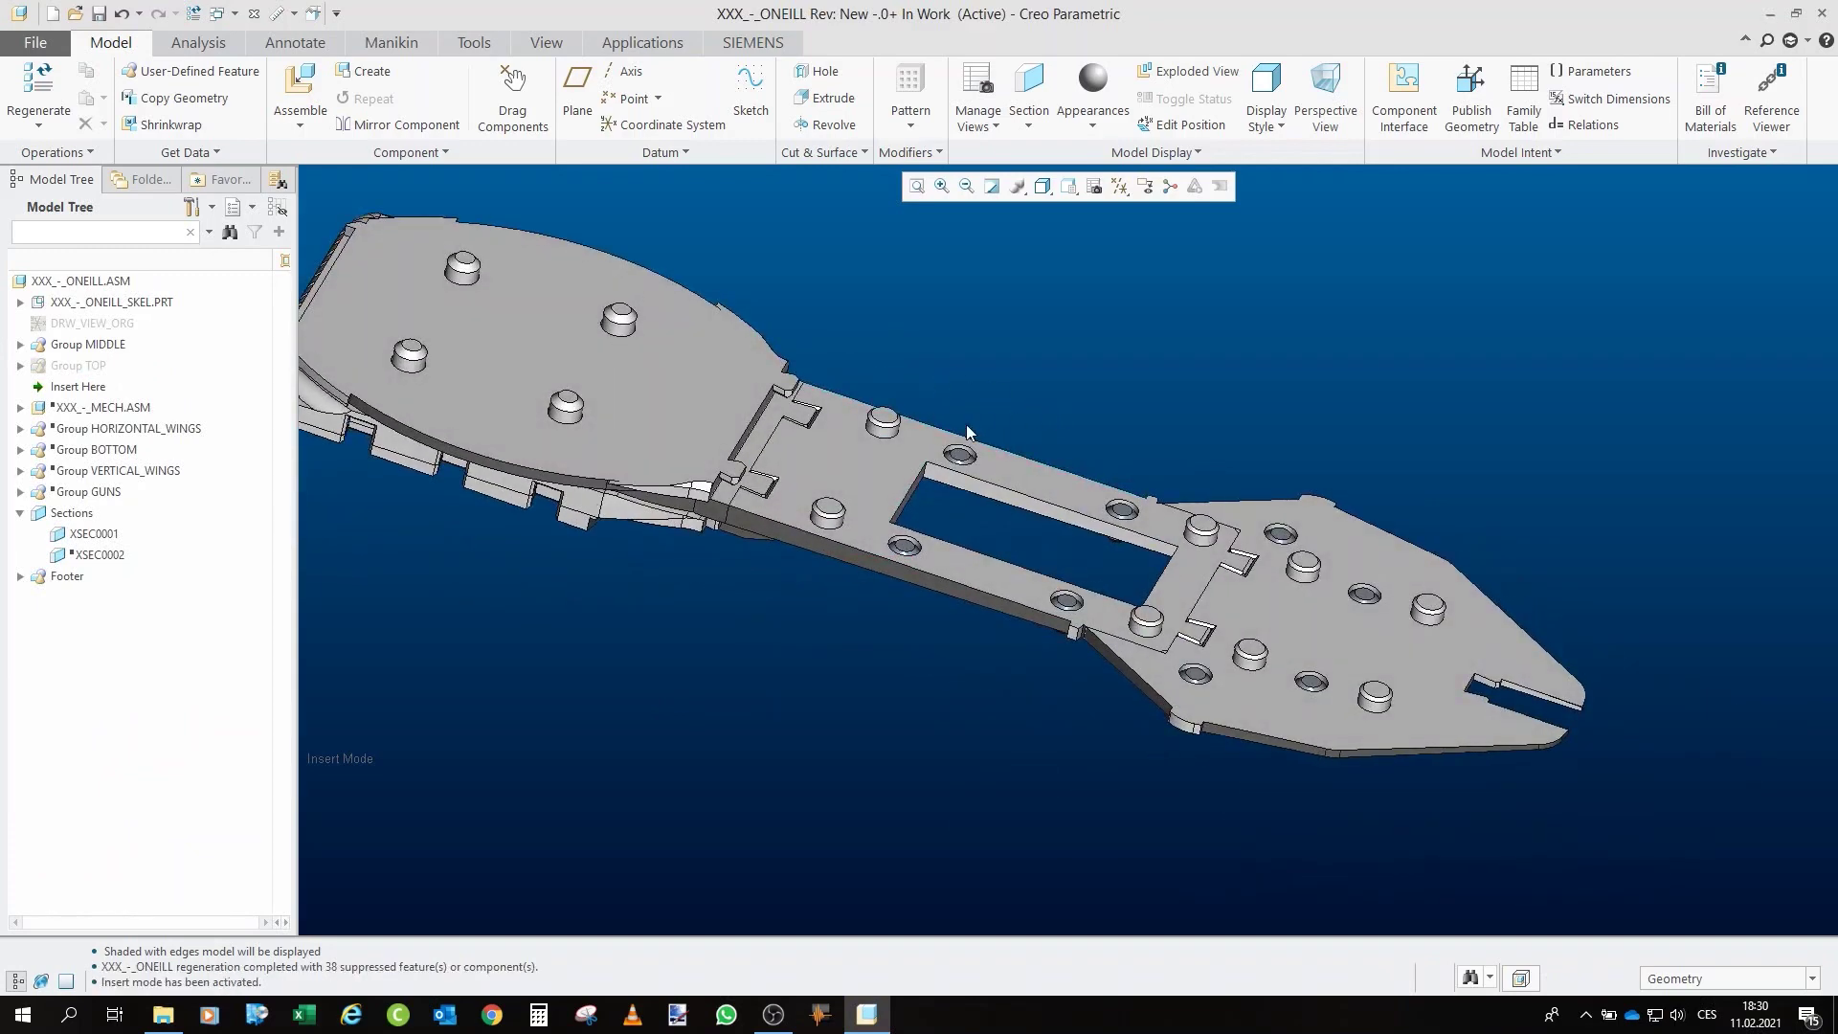
pyautogui.scroll(2, 948, 388)
pyautogui.scroll(-3, 992, 375)
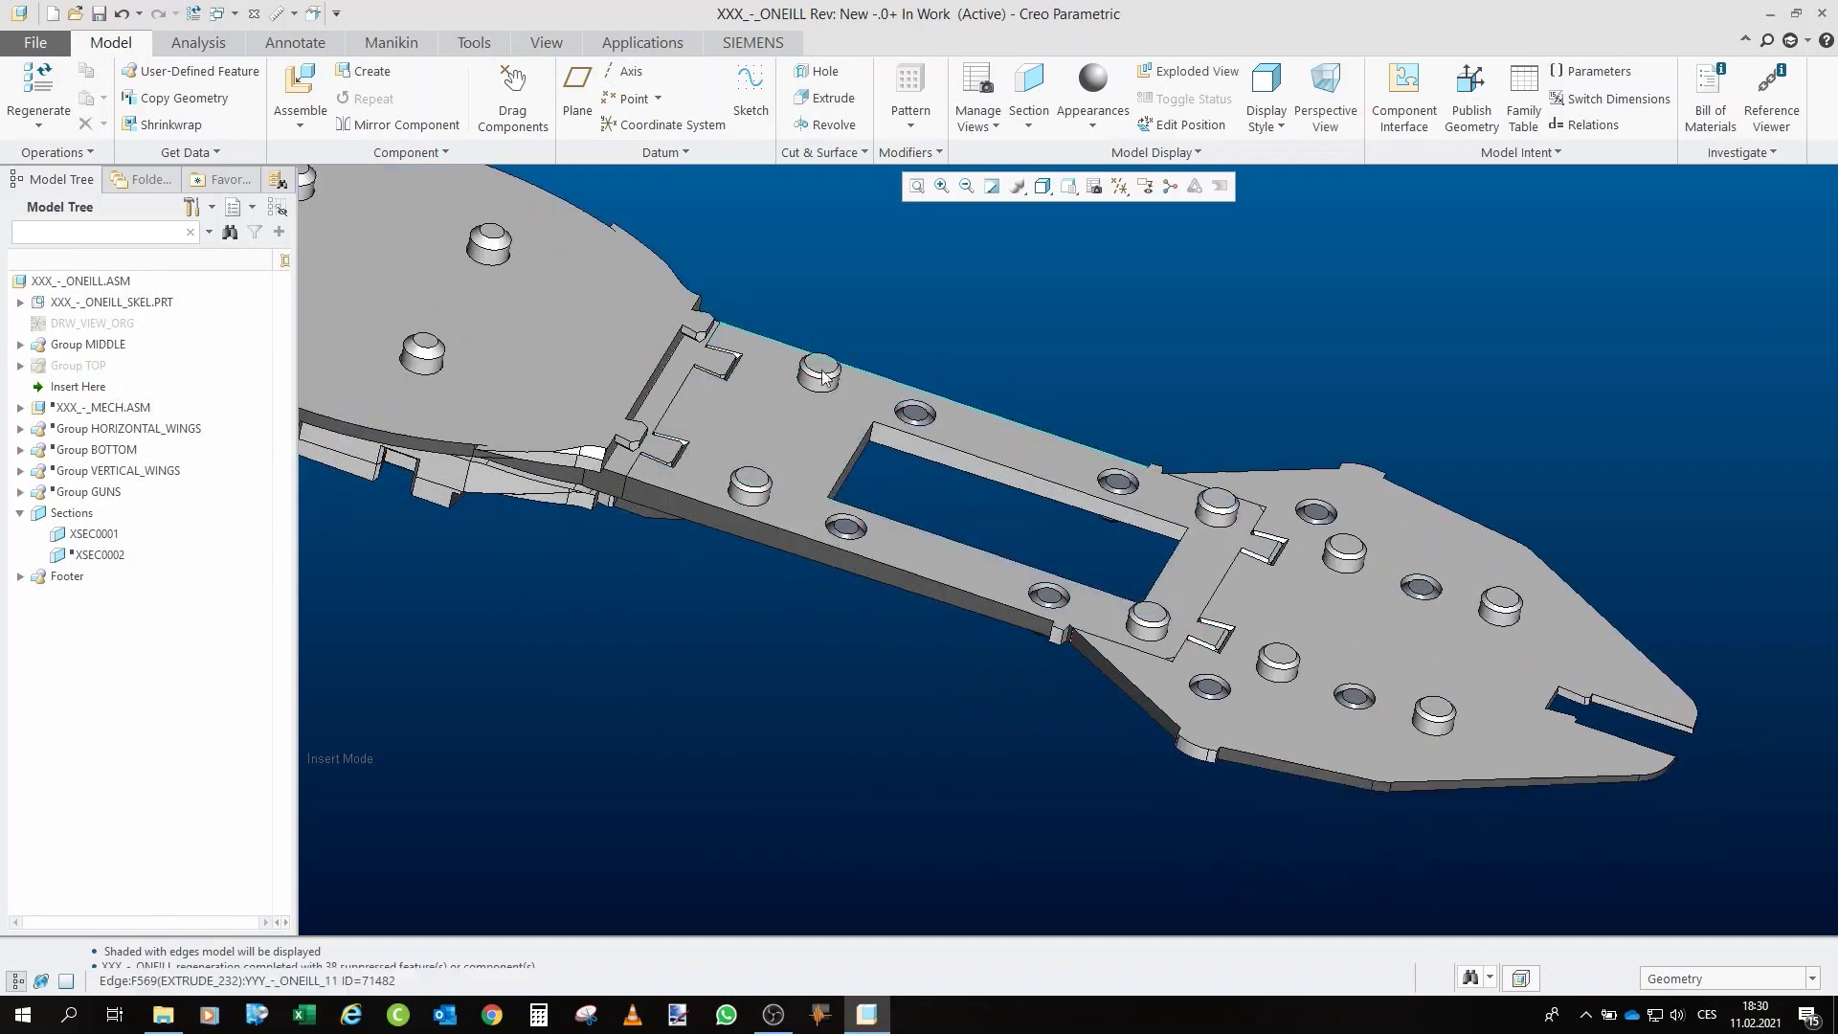
pyautogui.scroll(3, 732, 314)
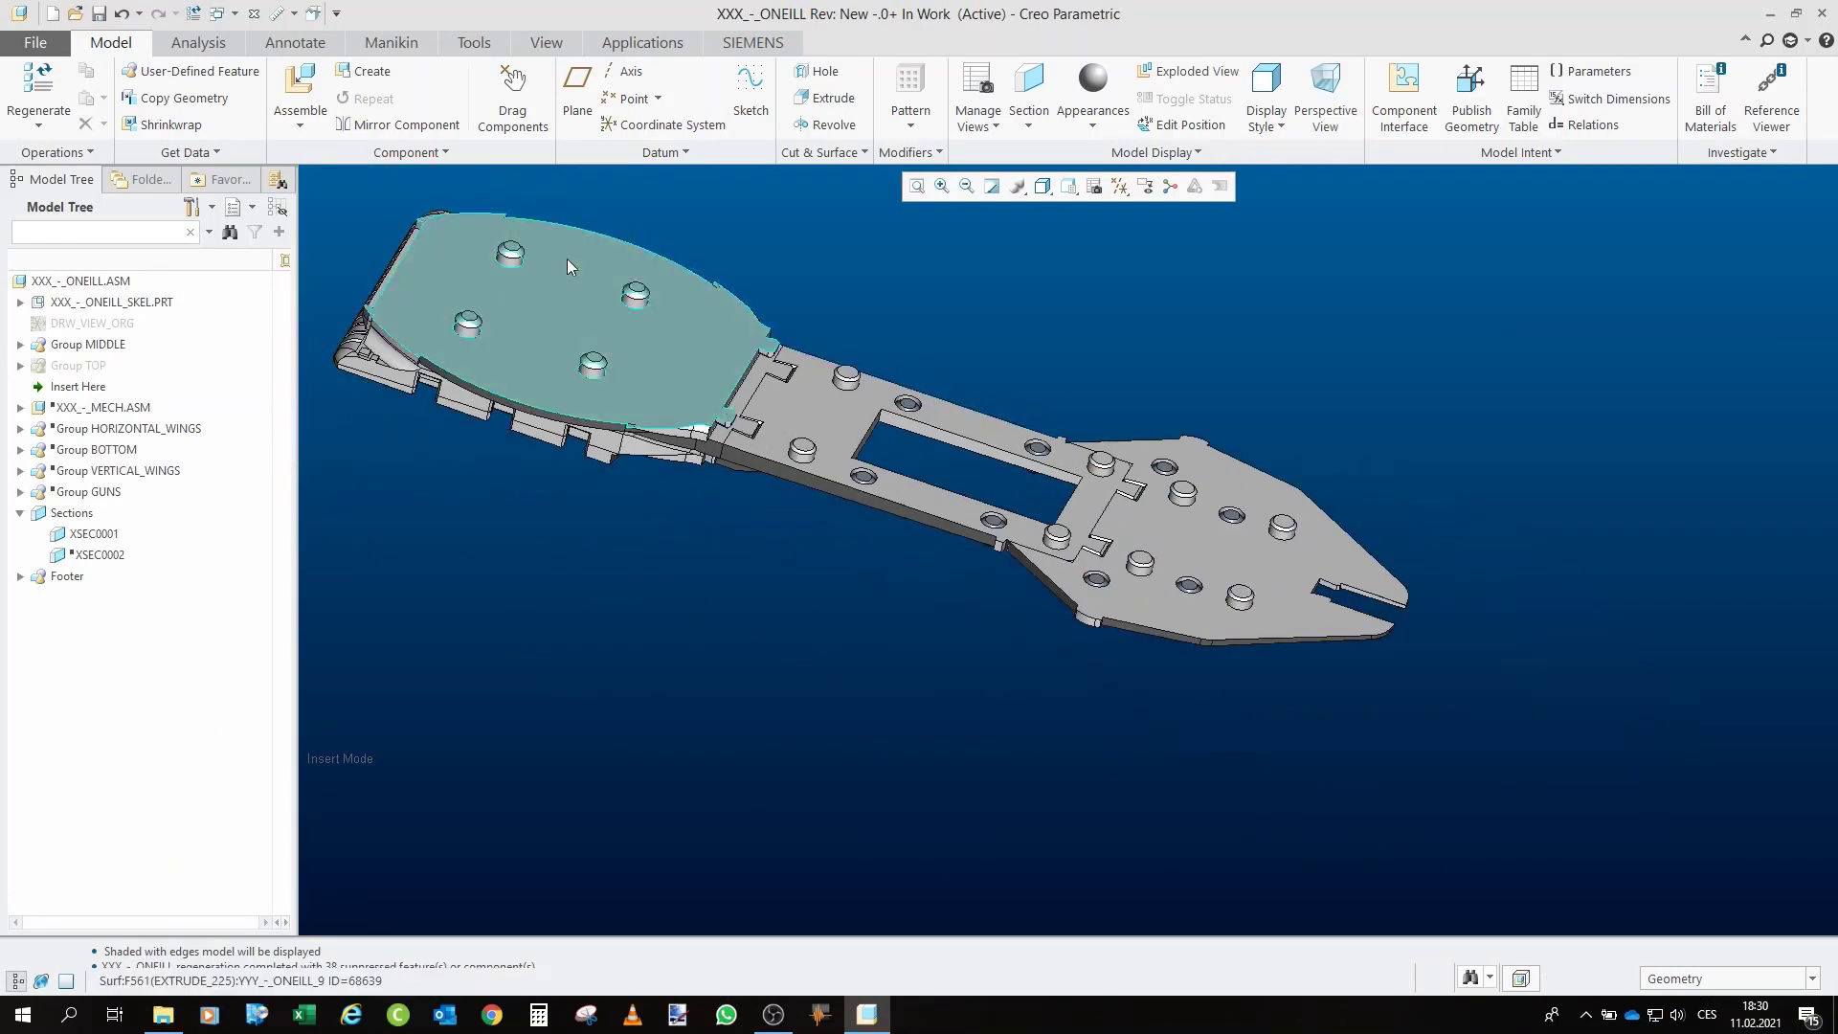
pyautogui.moveTo(567, 260); pyautogui.dragTo(558, 238, button='middle')
pyautogui.scroll(-5, 865, 410)
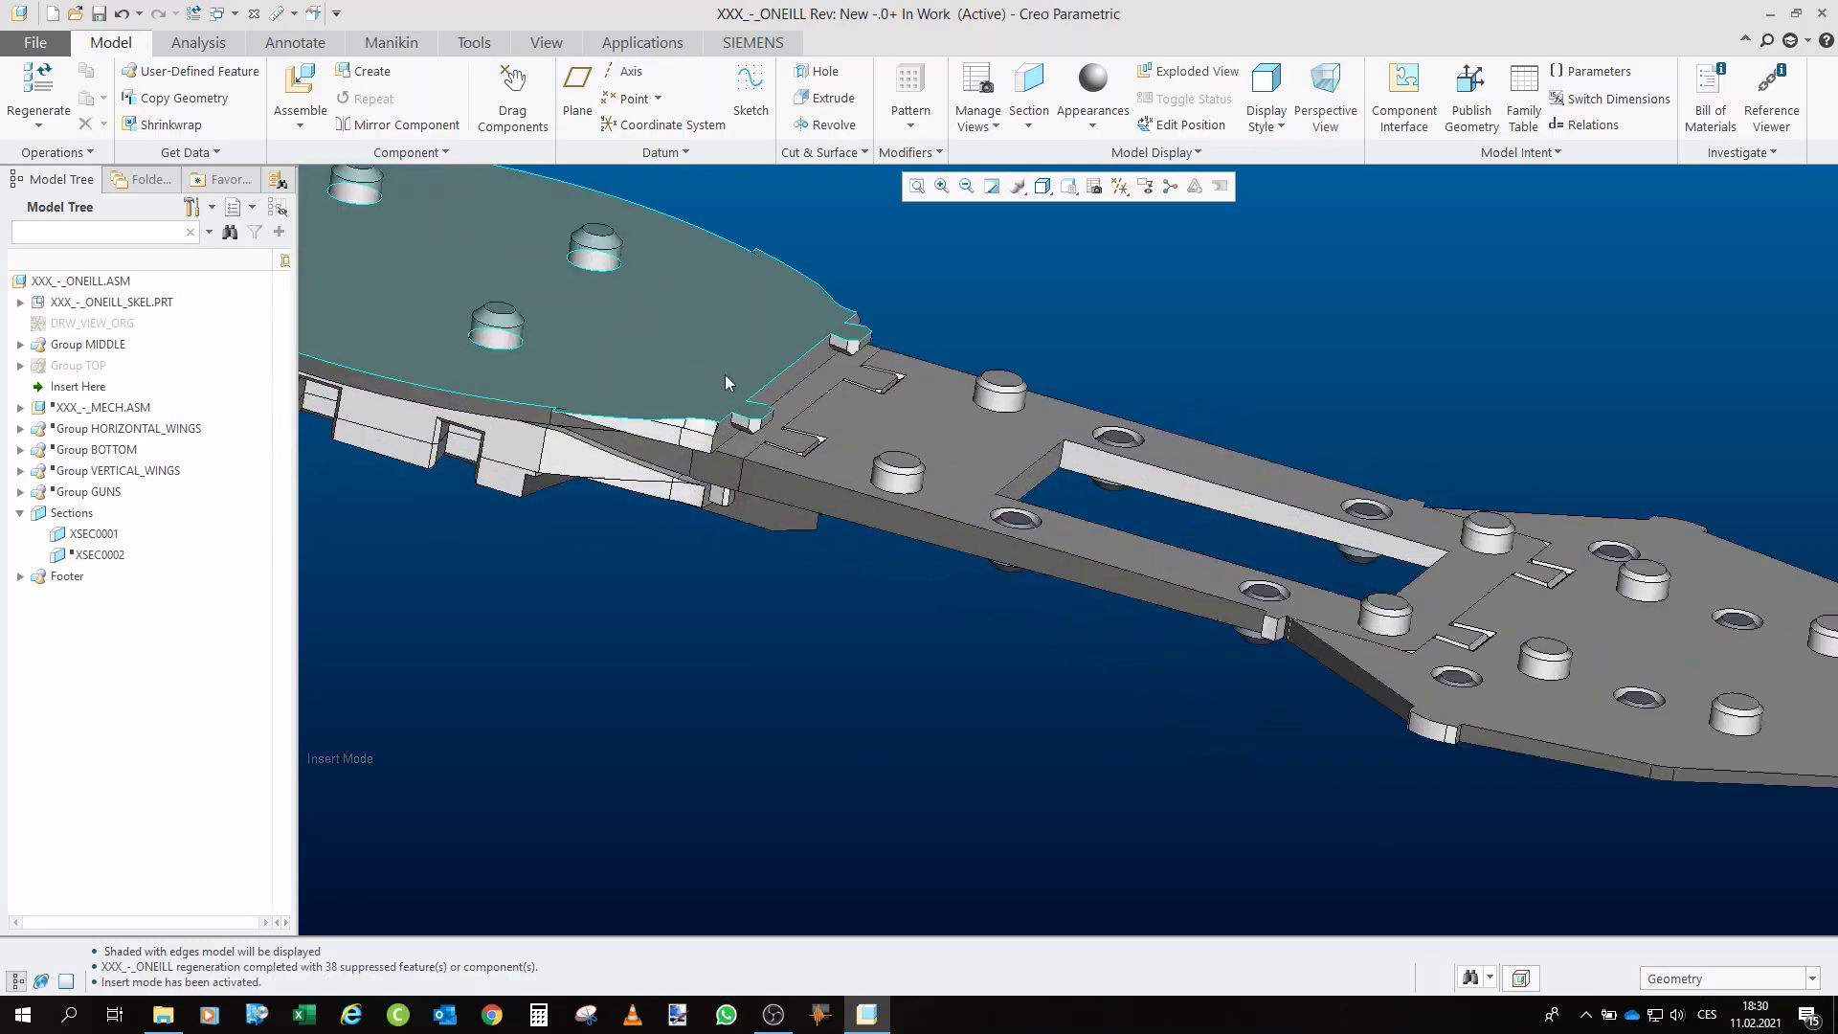
pyautogui.scroll(1, 865, 410)
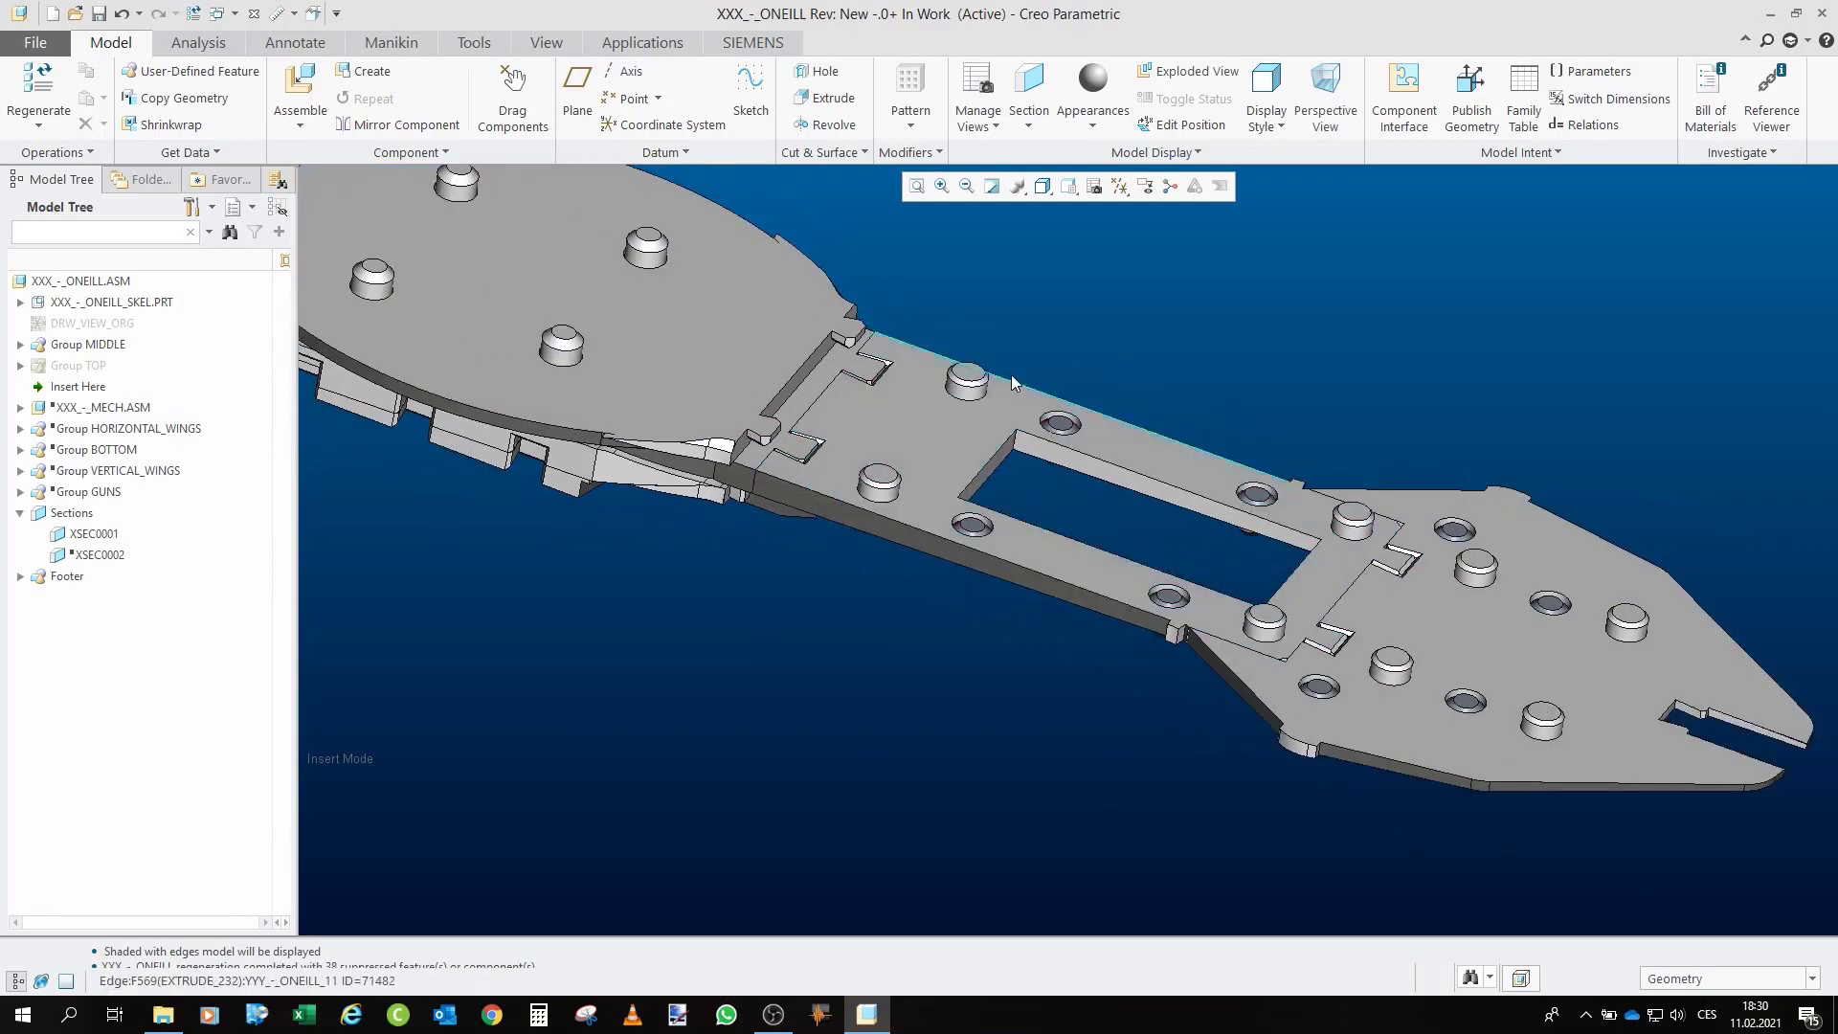
# - Examine the plates' underside, upper edge bosses, top surface and jaw end
pyautogui.moveTo(1525, 570); pyautogui.dragTo(1016, 505, button='middle')
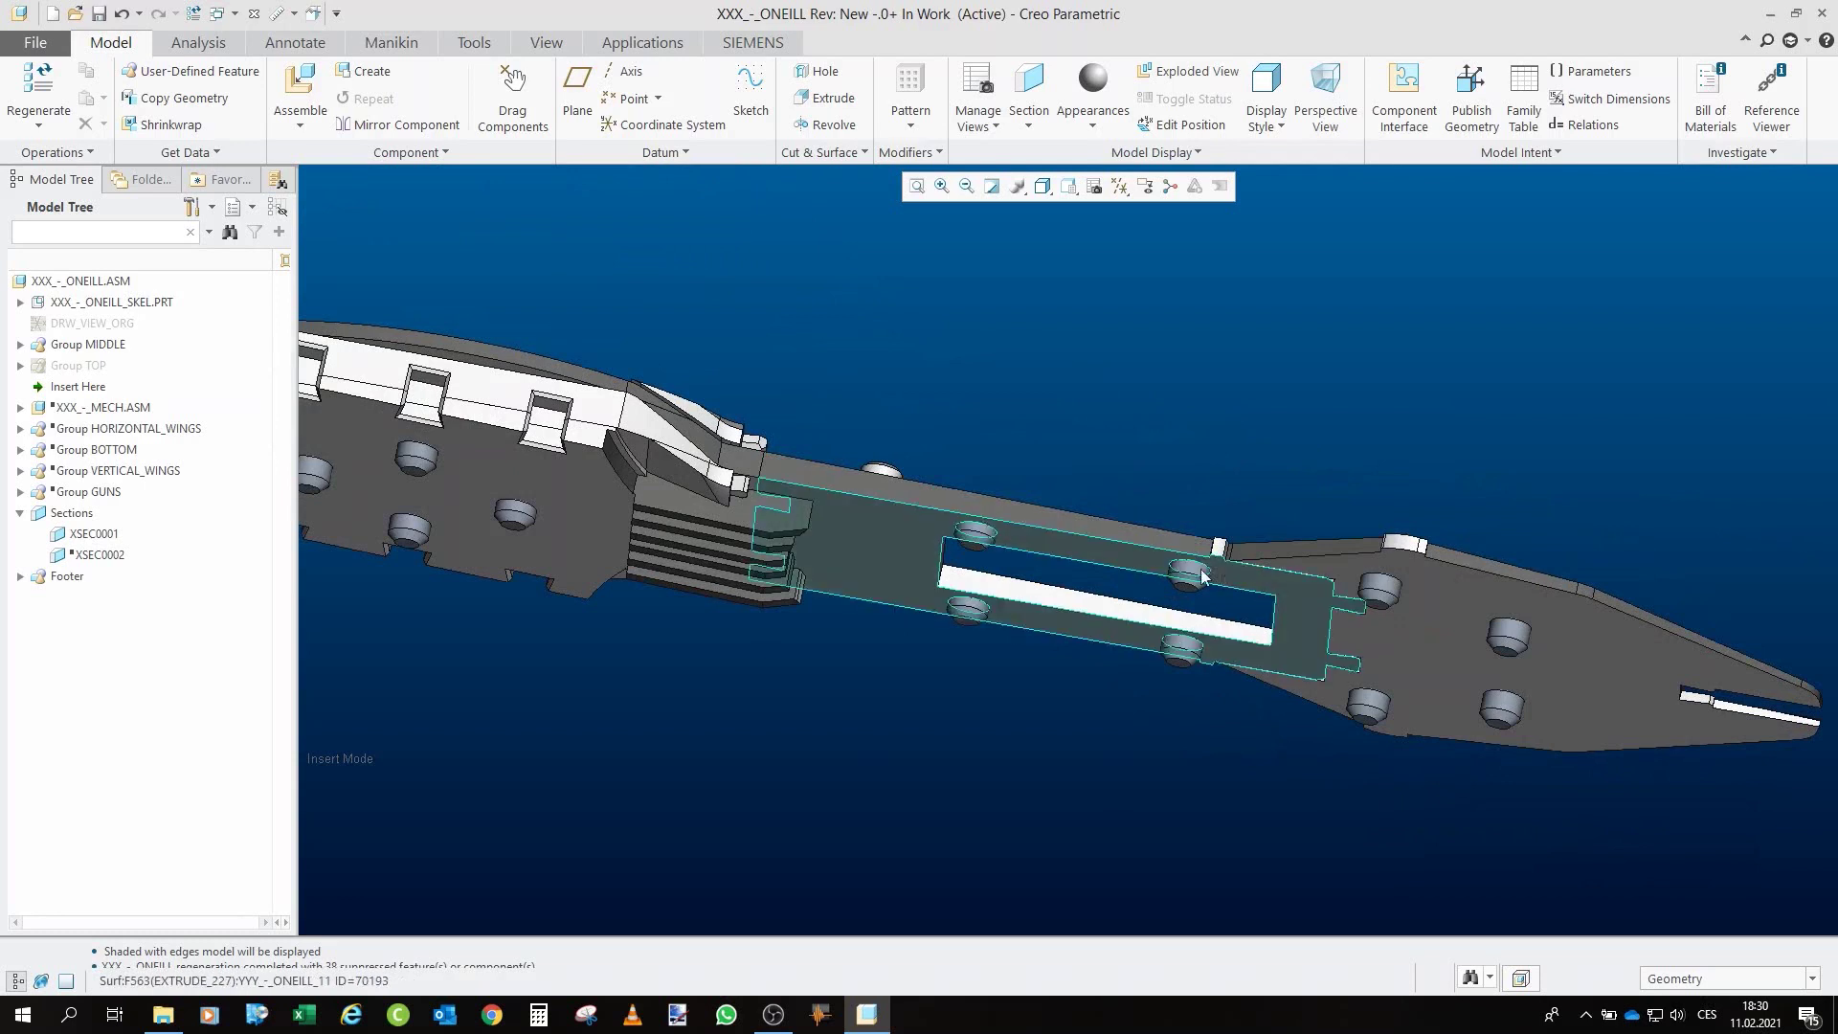
pyautogui.moveTo(1264, 651); pyautogui.dragTo(1149, 601, button='middle')
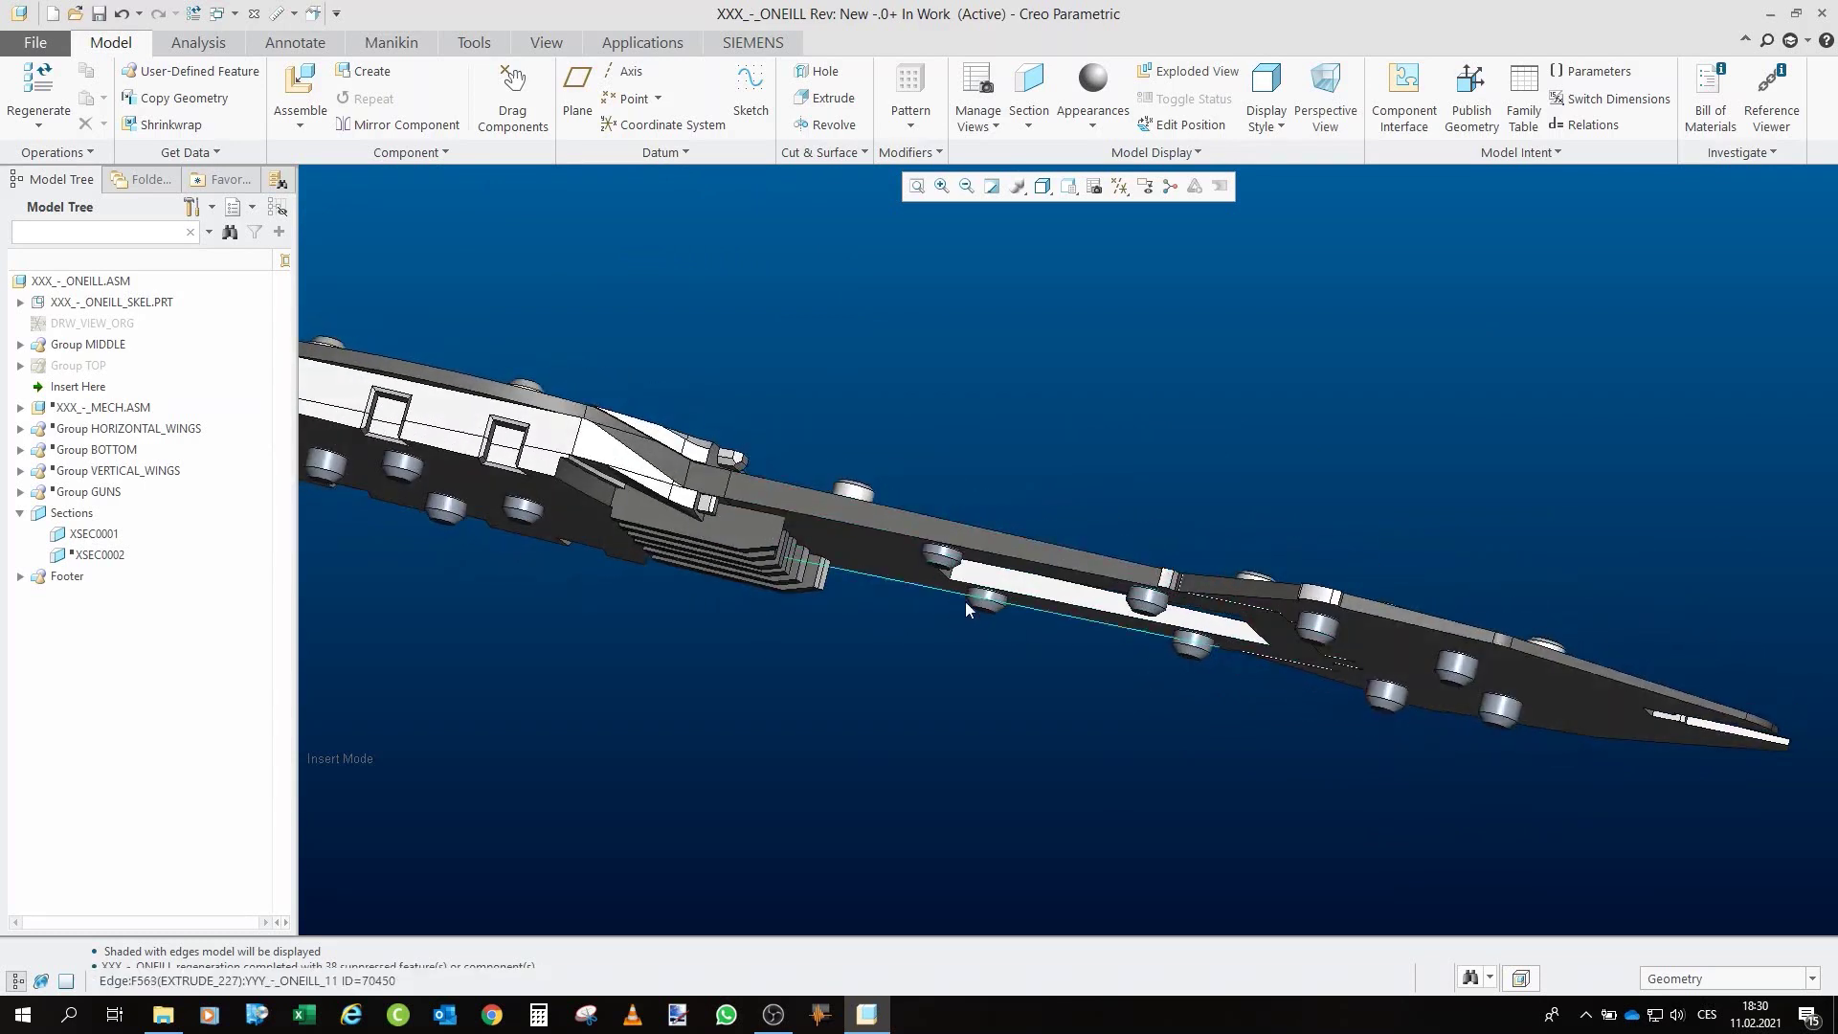
pyautogui.moveTo(967, 601); pyautogui.dragTo(944, 469, button='middle')
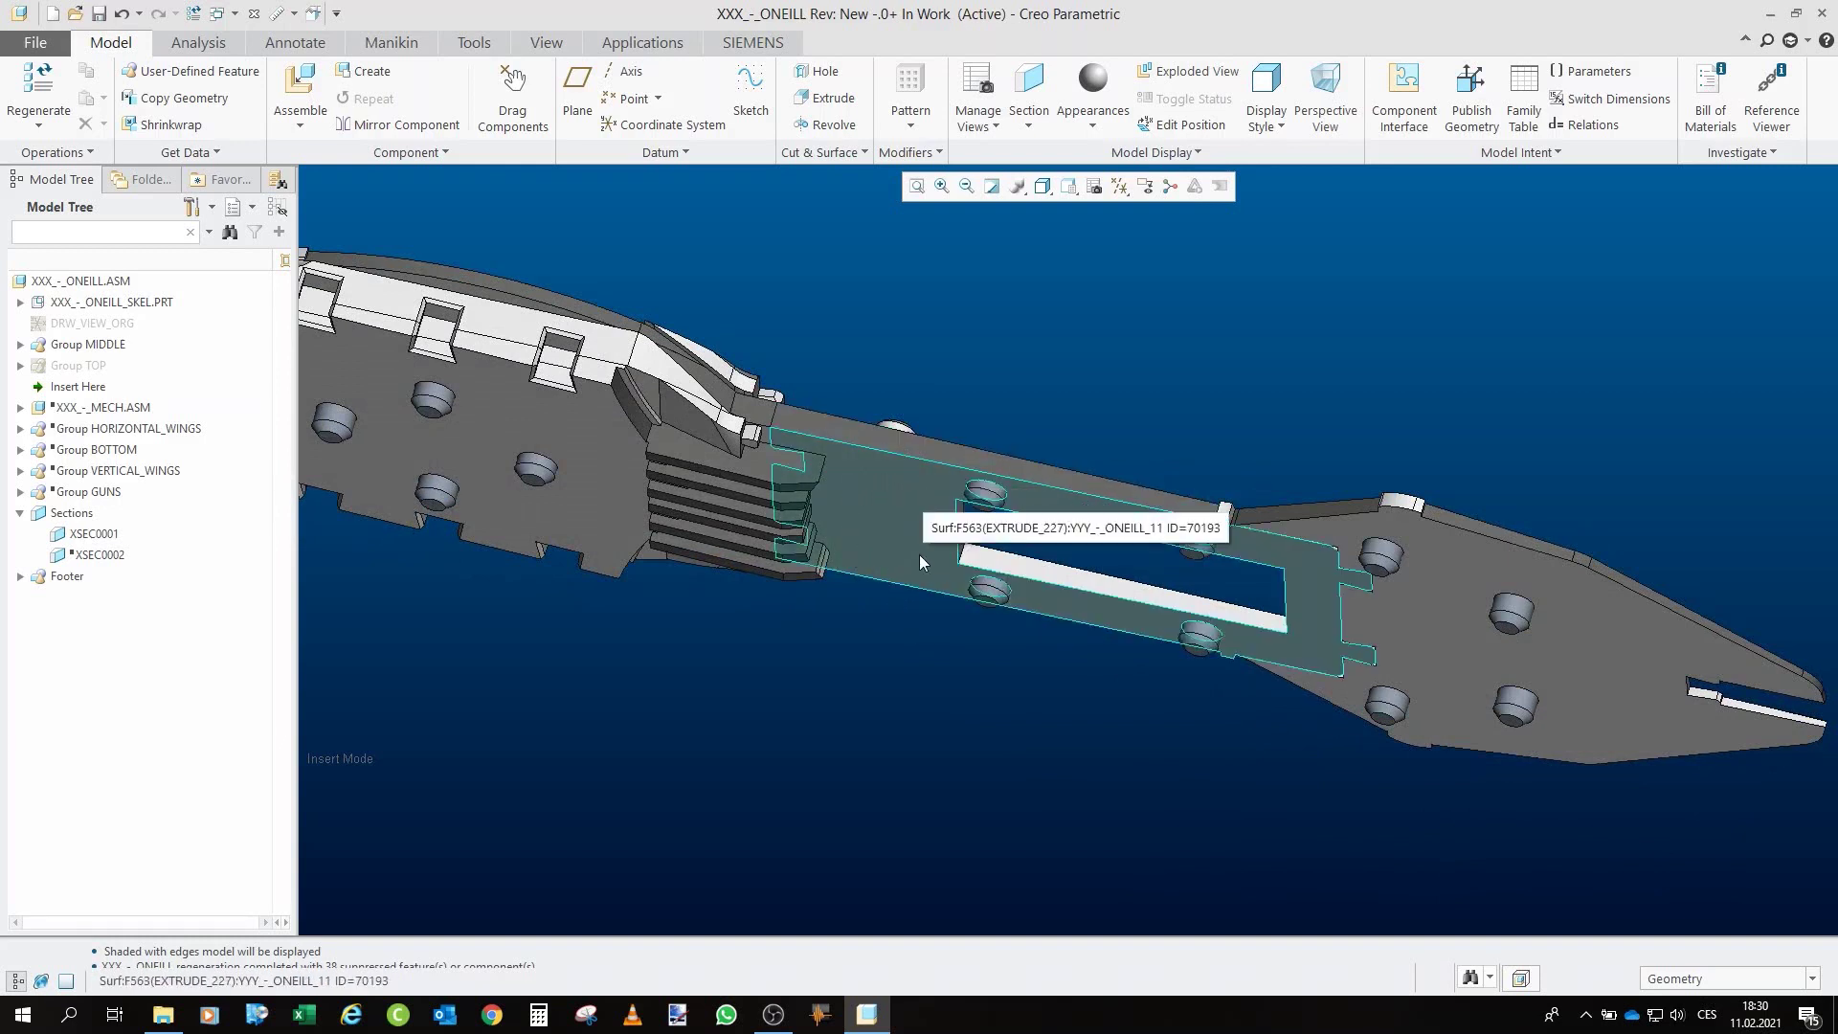
pyautogui.moveTo(916, 492)
pyautogui.mouseDown(button='middle')
pyautogui.moveTo(919, 464)
pyautogui.moveTo(963, 505)
pyautogui.mouseUp(button='middle')
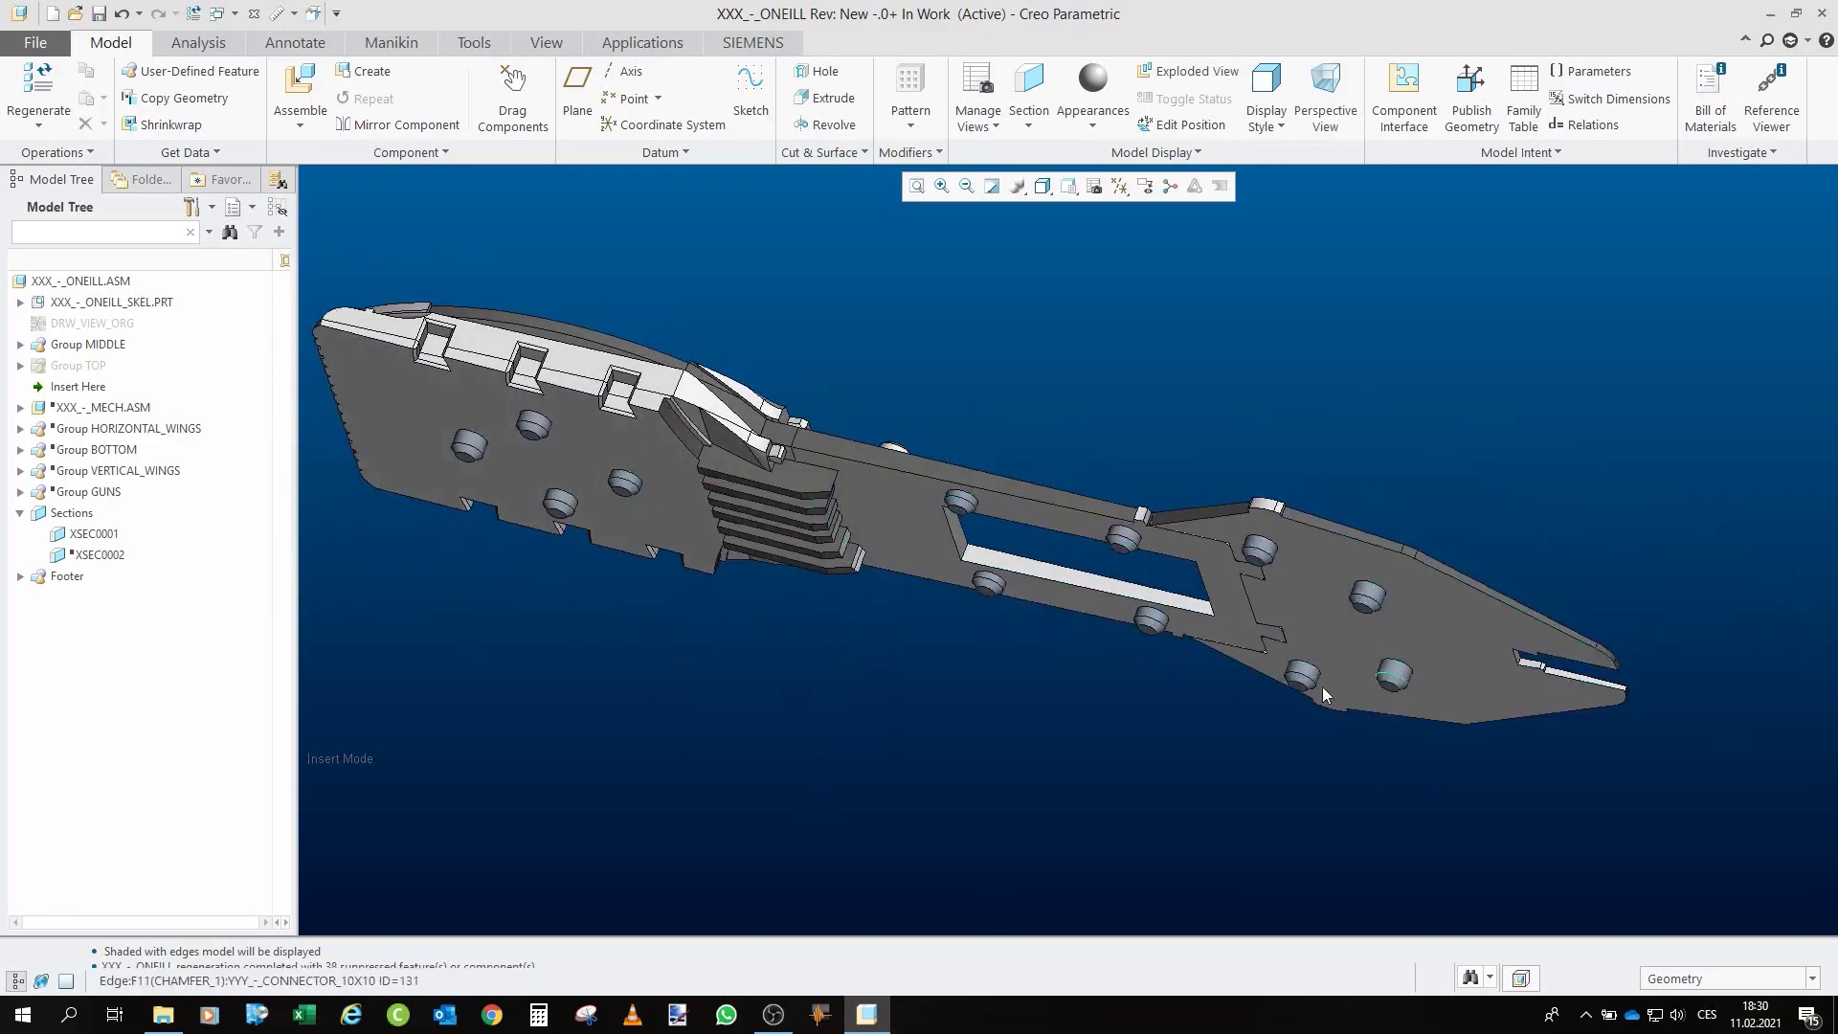
pyautogui.moveTo(709, 479)
pyautogui.mouseDown(button='middle')
pyautogui.moveTo(646, 484)
pyautogui.moveTo(862, 574)
pyautogui.moveTo(1069, 704)
pyautogui.moveTo(996, 680)
pyautogui.mouseUp(button='middle')
pyautogui.click(20, 345)
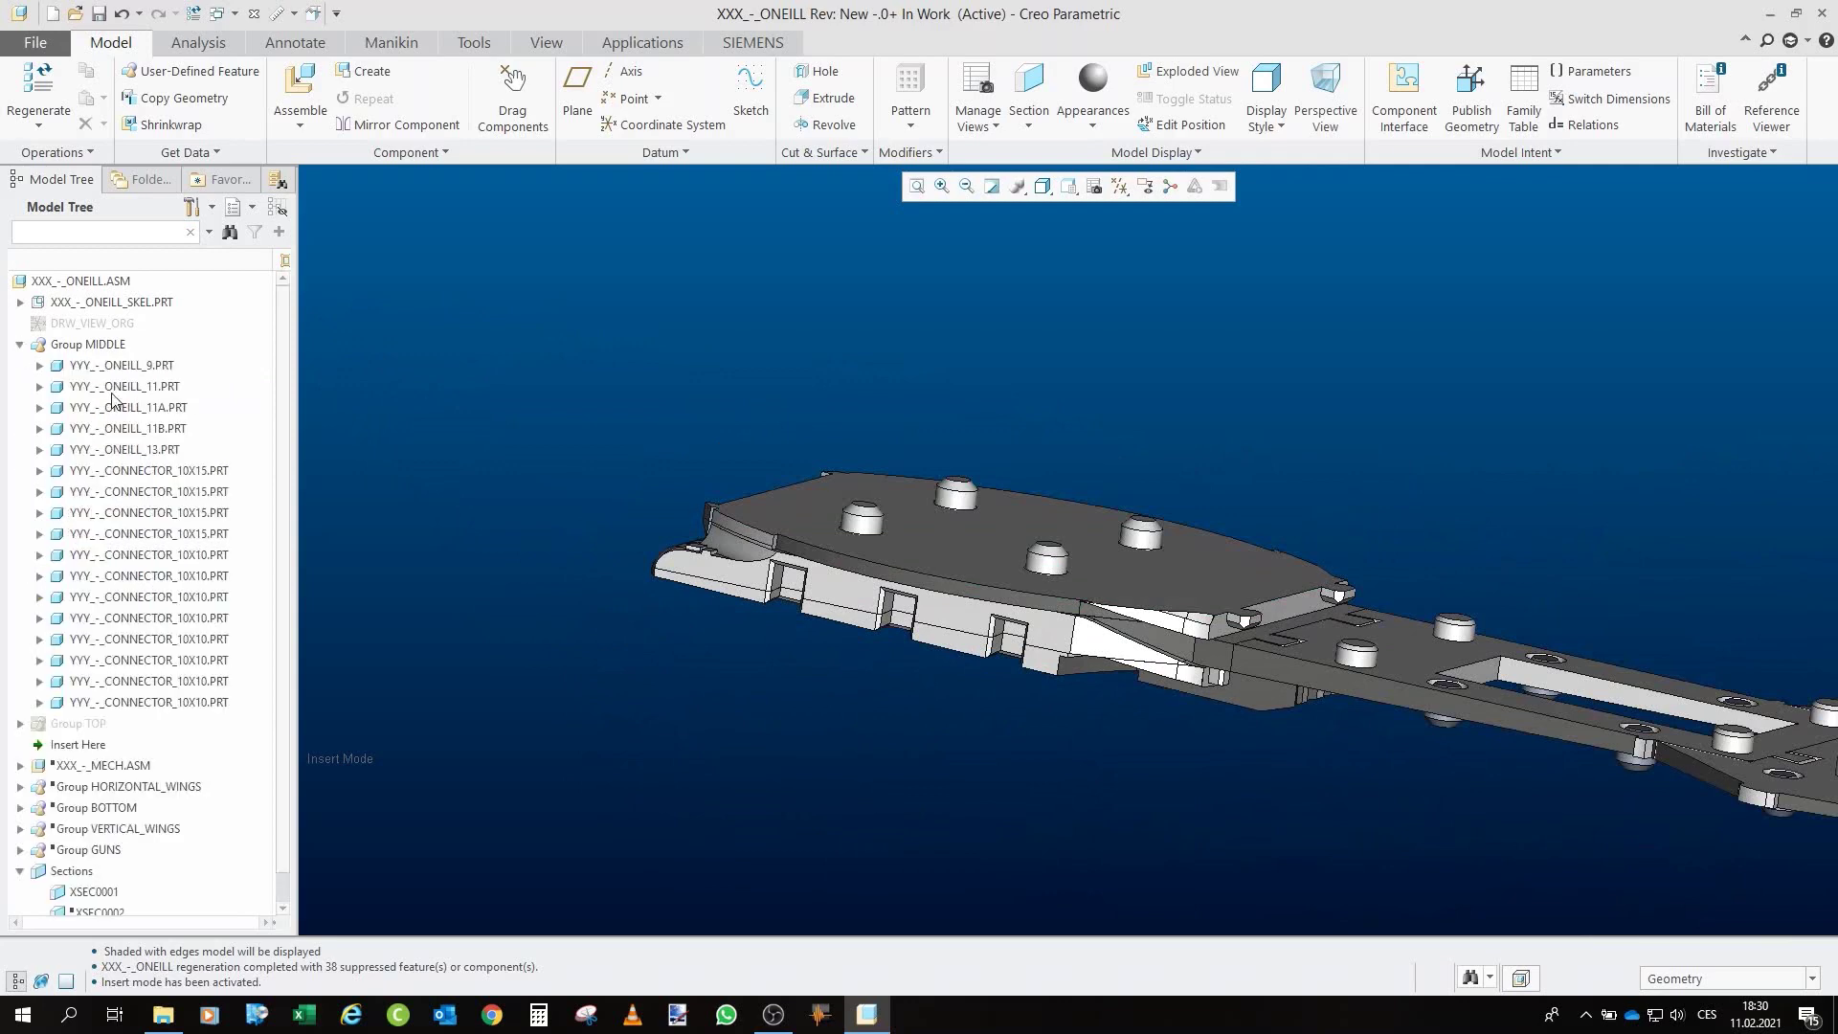
pyautogui.click(122, 364)
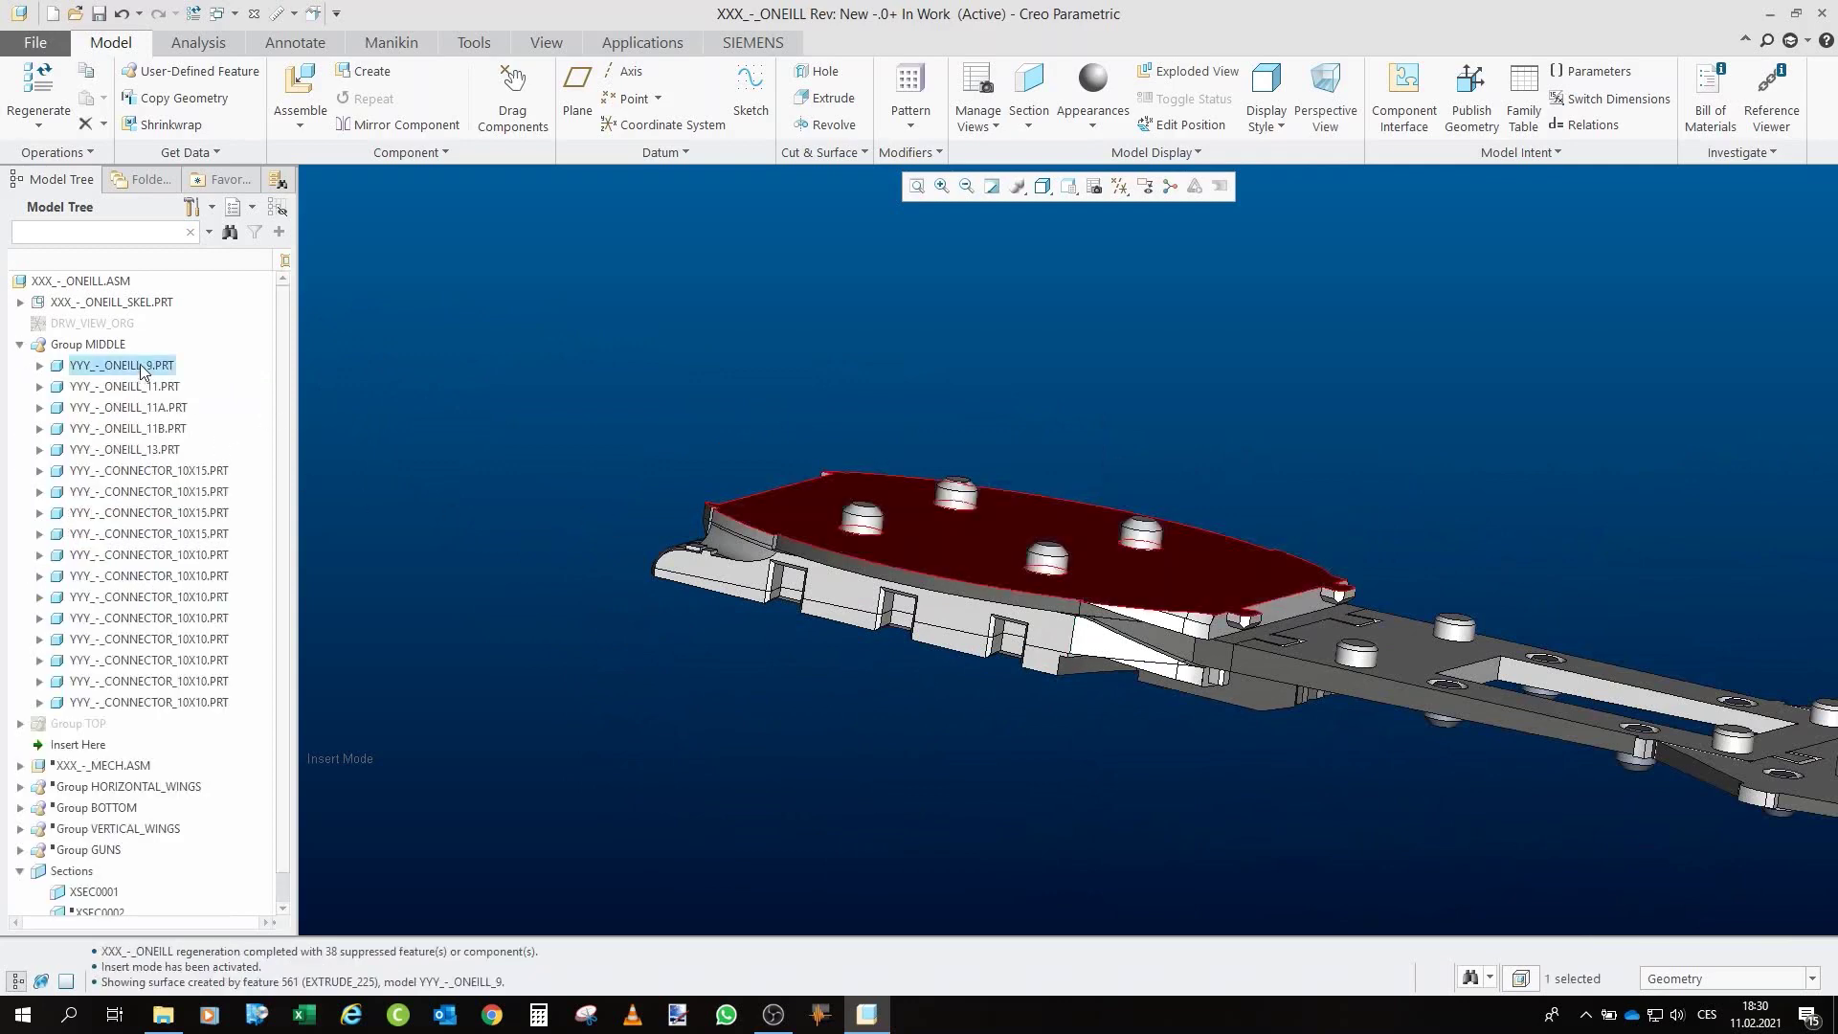
pyautogui.scroll(3, 861, 689)
pyautogui.moveTo(718, 728); pyautogui.dragTo(522, 752, button='middle')
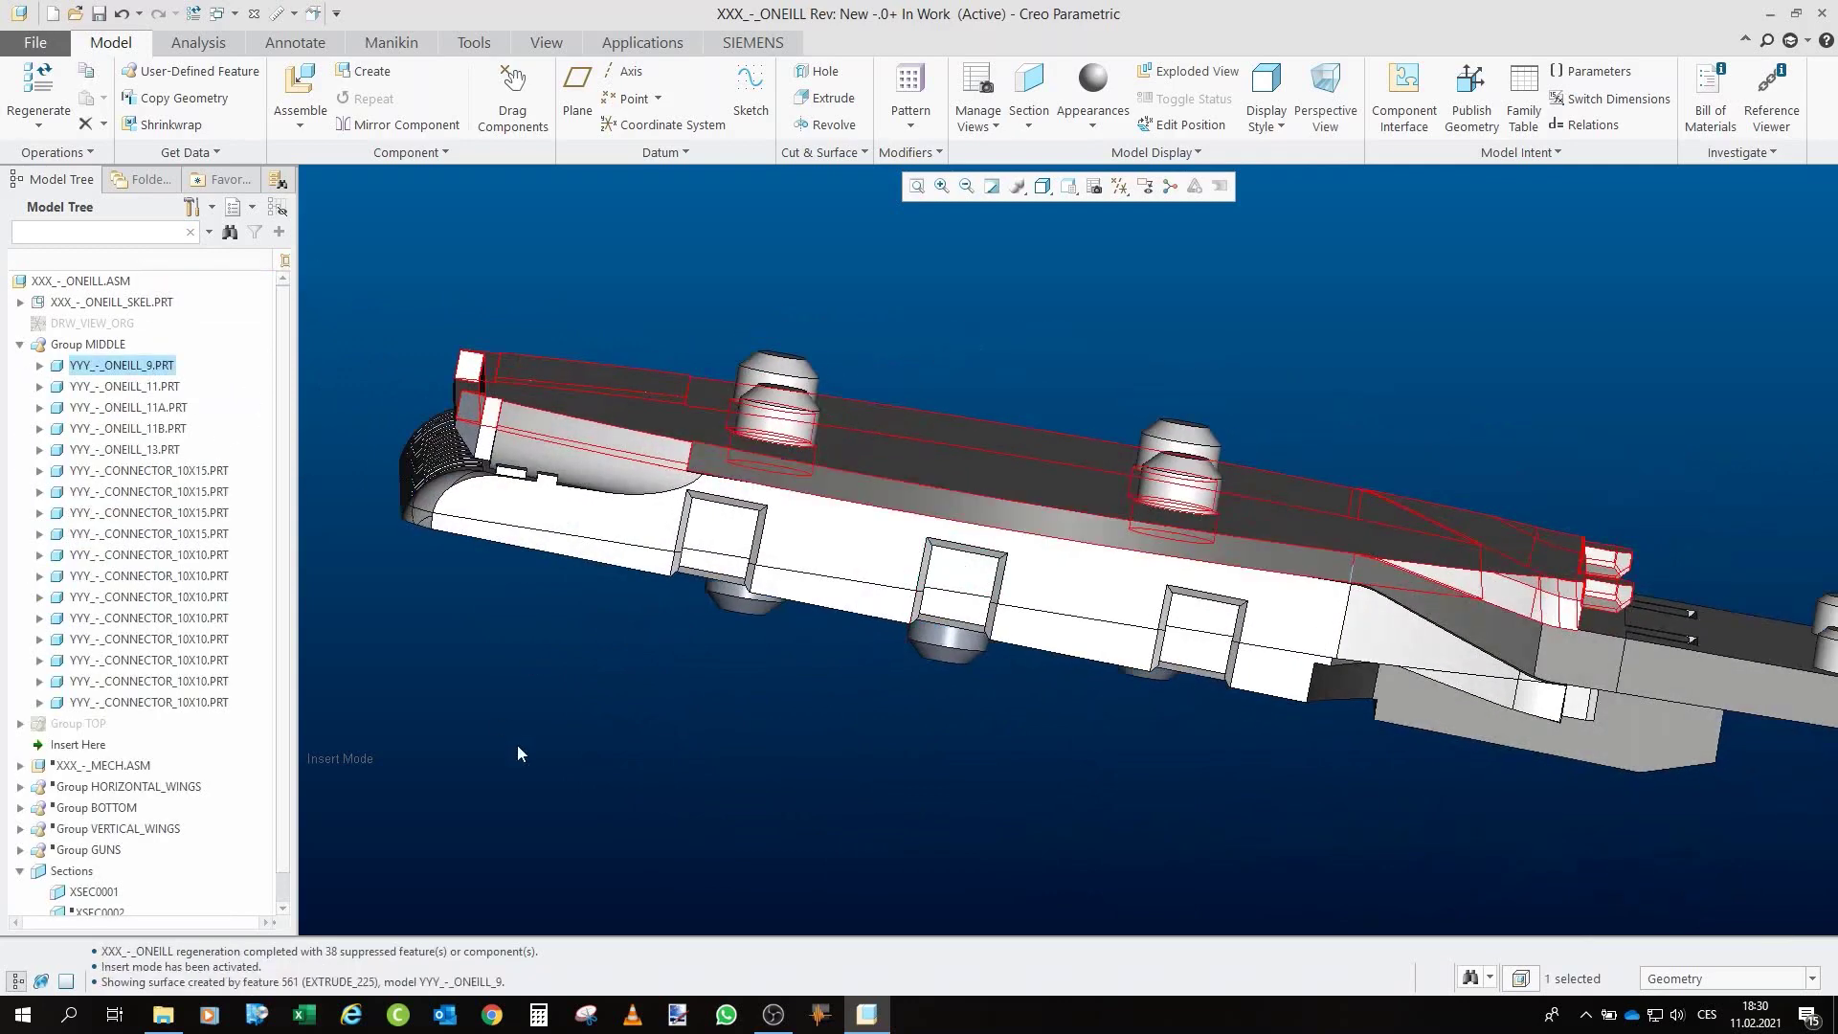
pyautogui.click(509, 490)
pyautogui.moveTo(508, 489); pyautogui.dragTo(354, 431, button='middle')
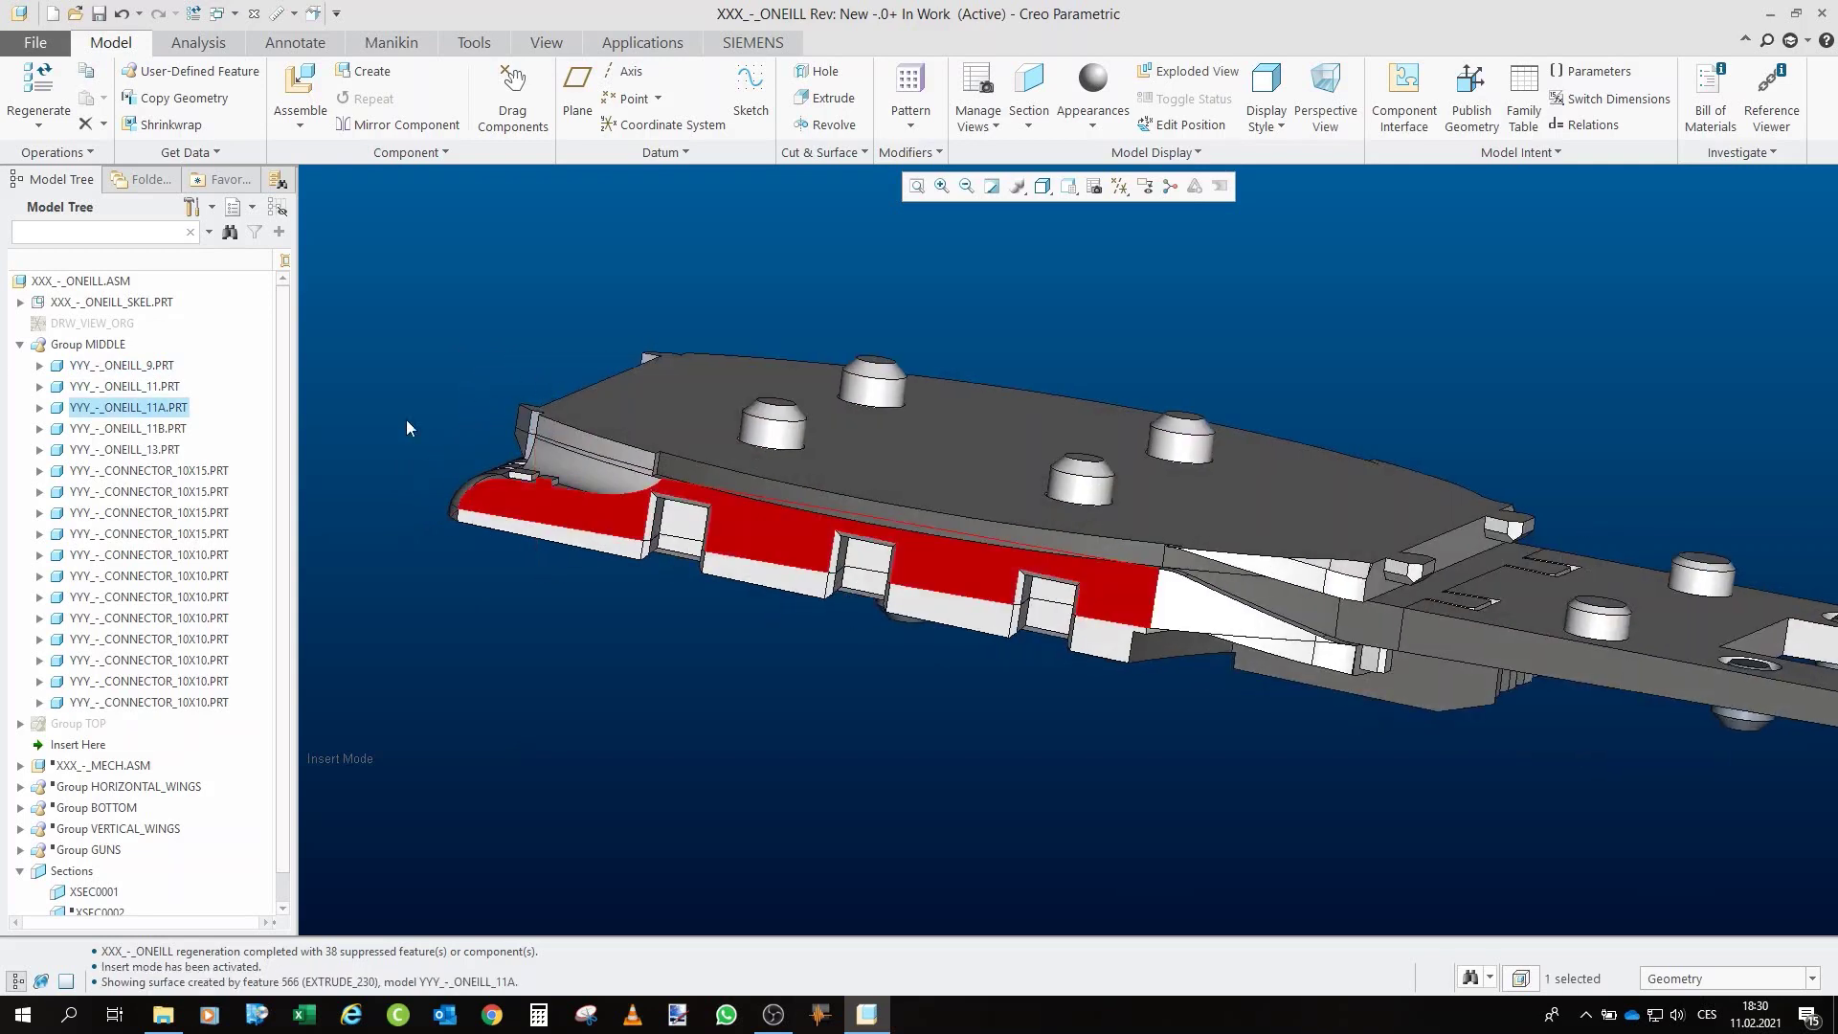
pyautogui.click(174, 410)
pyautogui.click(326, 321)
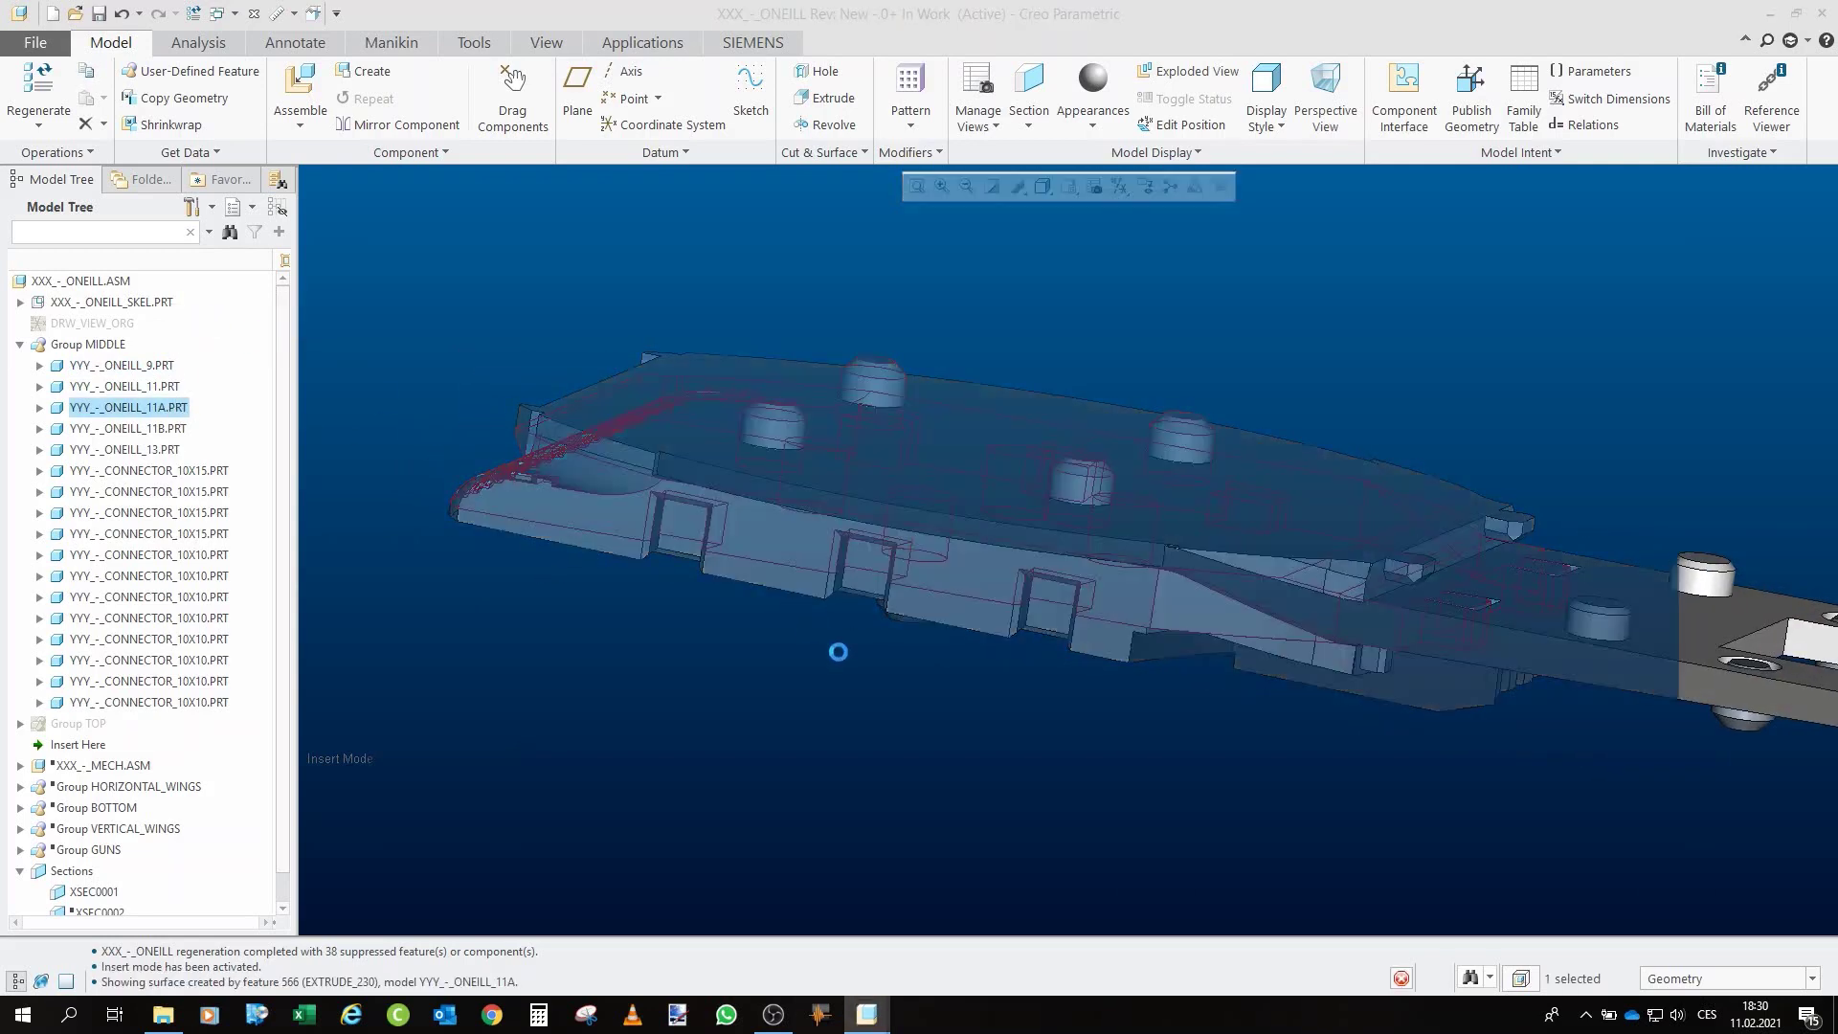
pyautogui.scroll(3, 1048, 484)
pyautogui.moveTo(754, 332); pyautogui.dragTo(861, 409, button='middle')
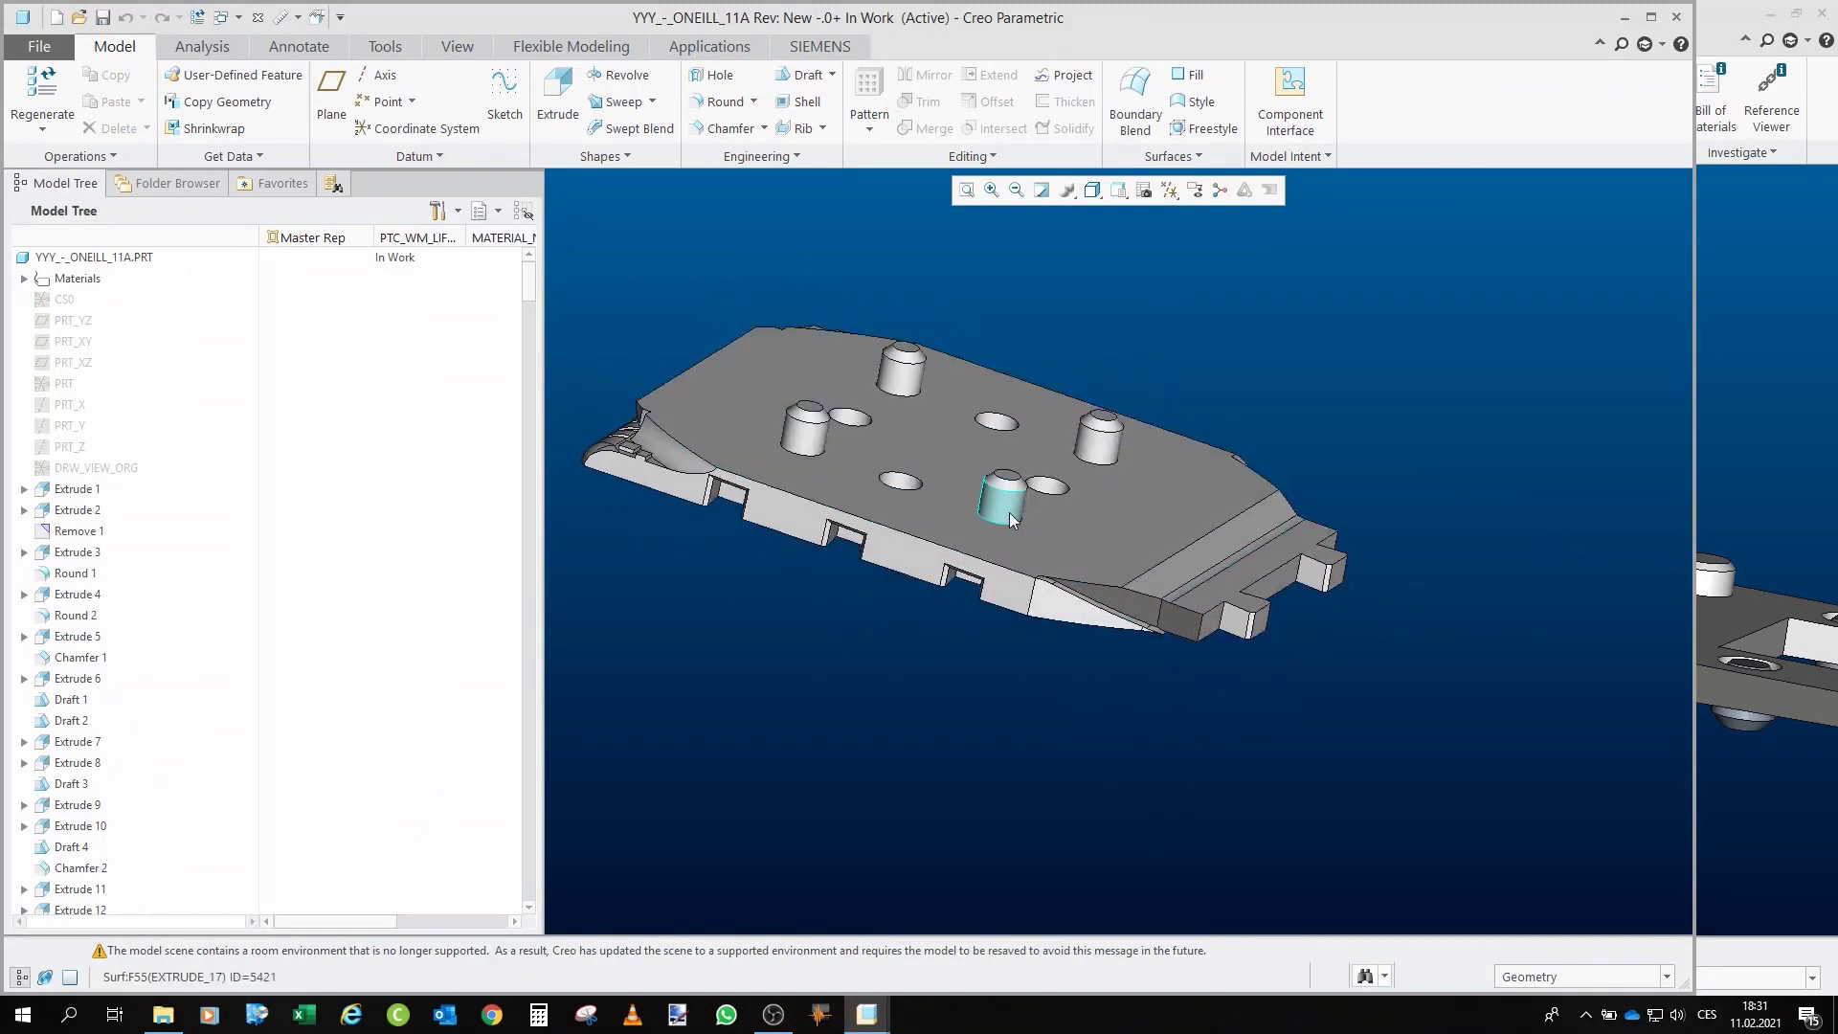
pyautogui.scroll(2, 1000, 487)
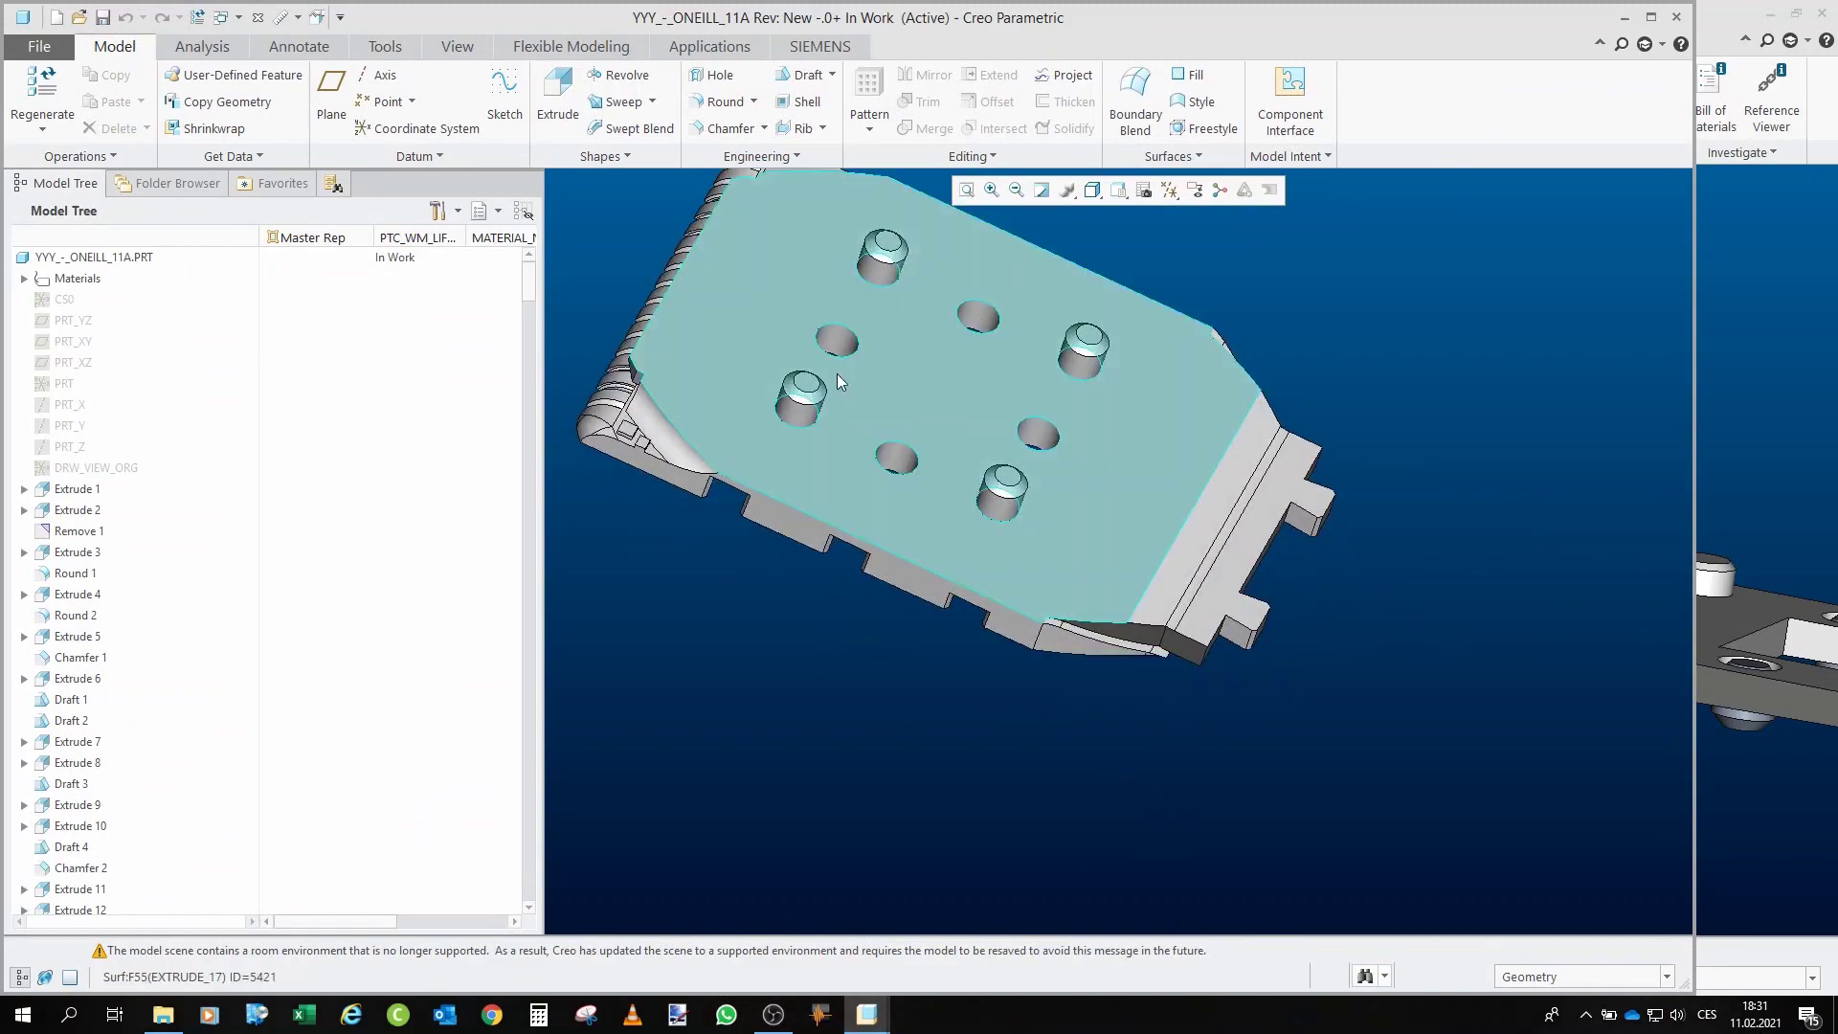
pyautogui.moveTo(979, 424); pyautogui.dragTo(1010, 383, button='middle')
# - Close the part, return to the assembly, and view the plates edge-on and face-on
pyautogui.click(257, 17)
pyautogui.scroll(5, 767, 405)
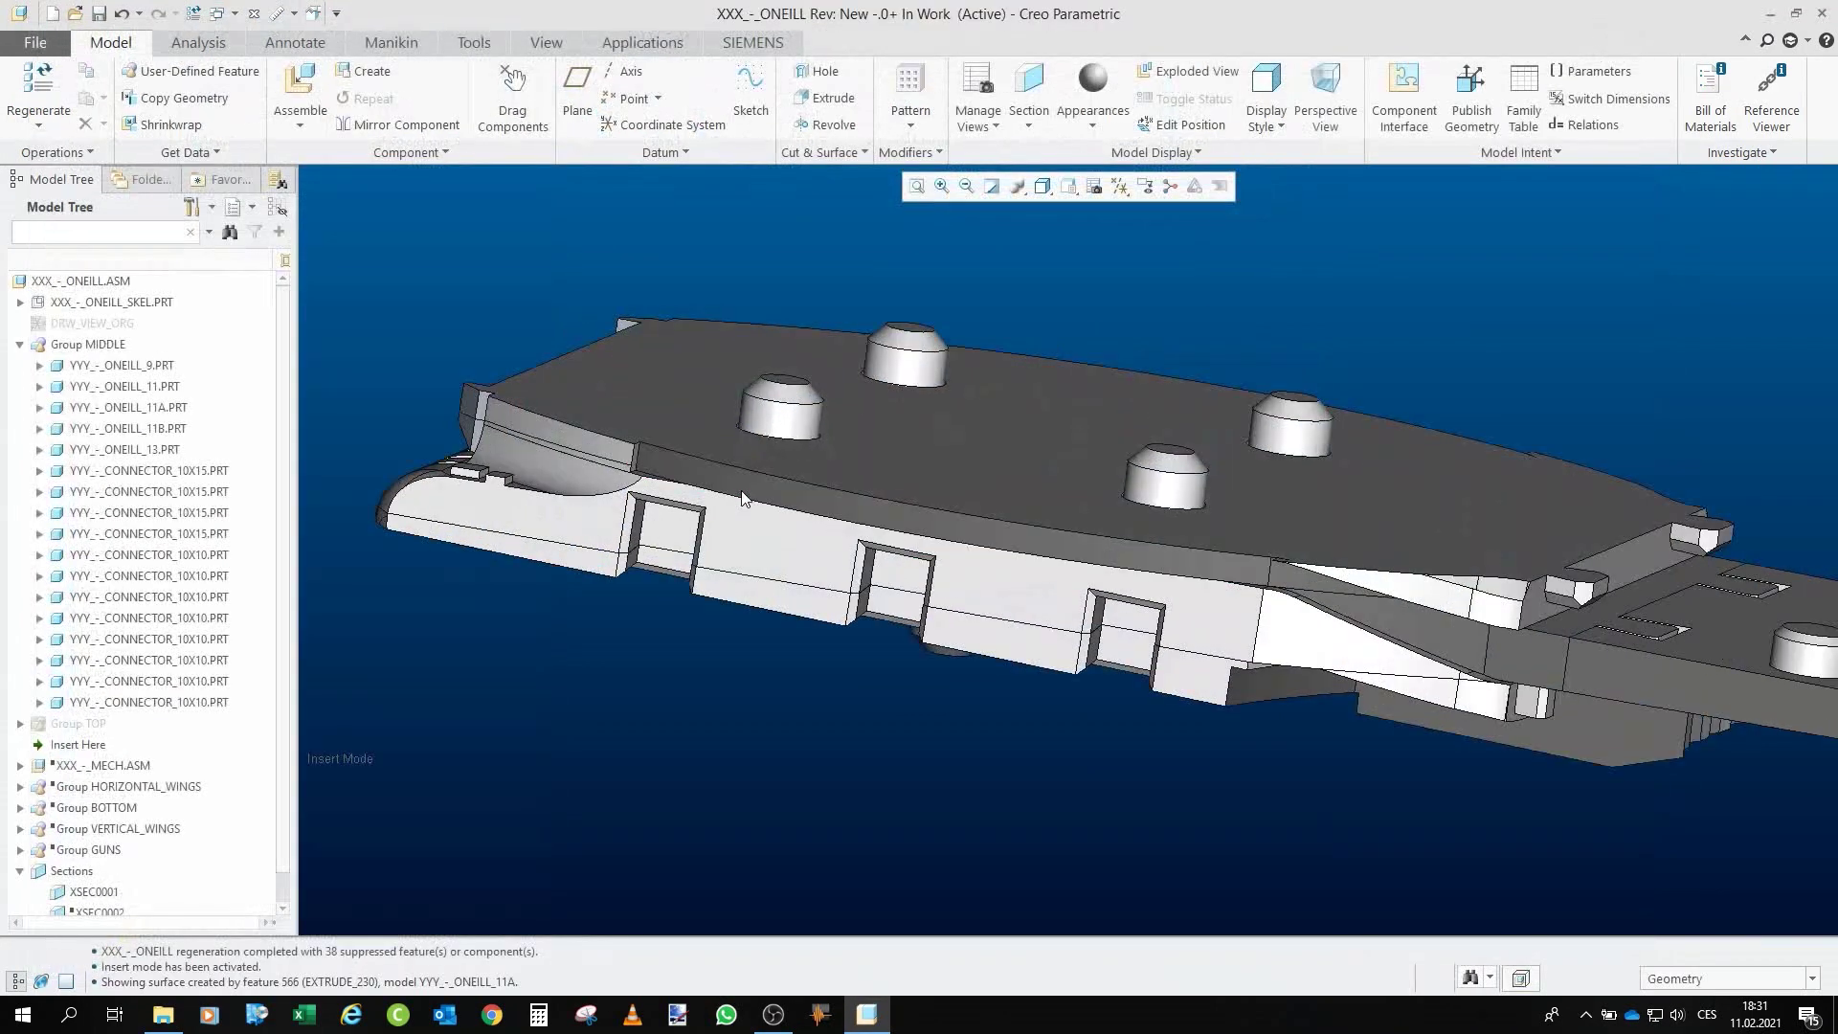
pyautogui.scroll(-5, 767, 405)
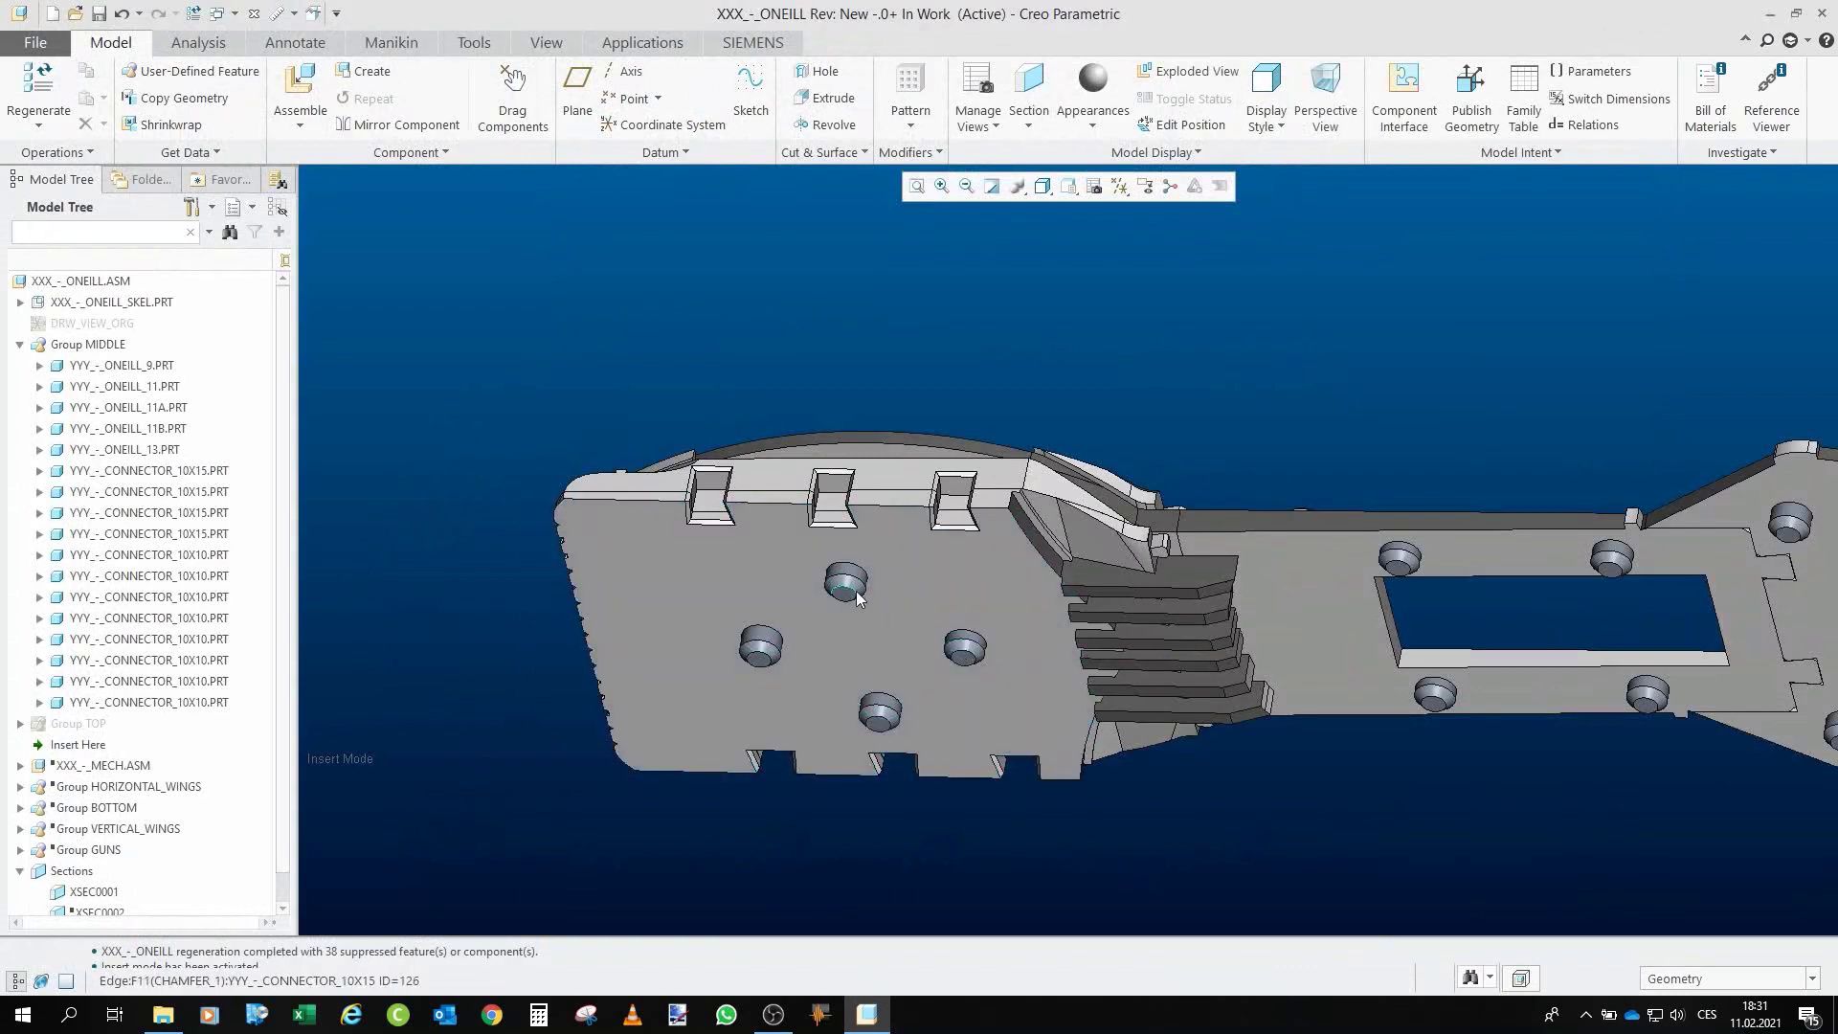
pyautogui.moveTo(858, 598); pyautogui.dragTo(879, 644, button='middle')
pyautogui.moveTo(788, 713); pyautogui.dragTo(709, 657, button='middle')
# - Locate YYY_-_ONEILL_13.PRT in the model tree and inspect its fins close up
pyautogui.click(144, 450)
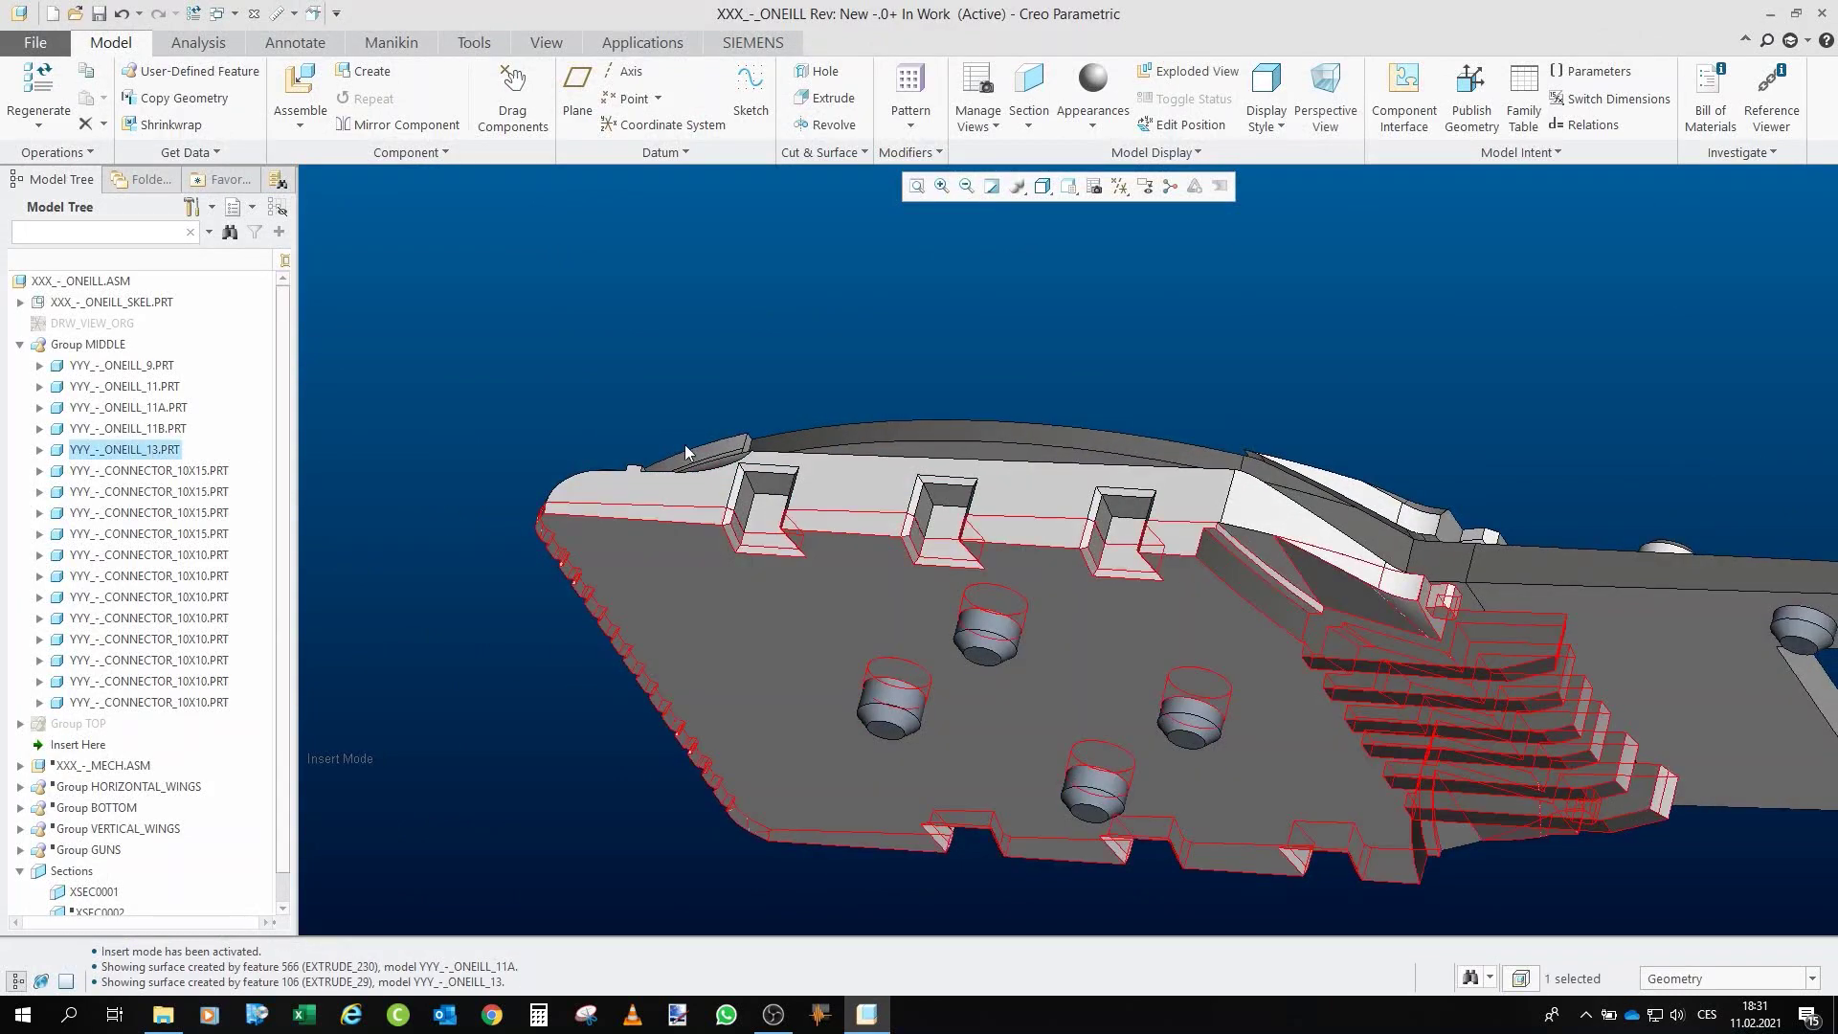
pyautogui.scroll(5, 1128, 594)
pyautogui.moveTo(1140, 652); pyautogui.dragTo(1118, 507, button='middle')
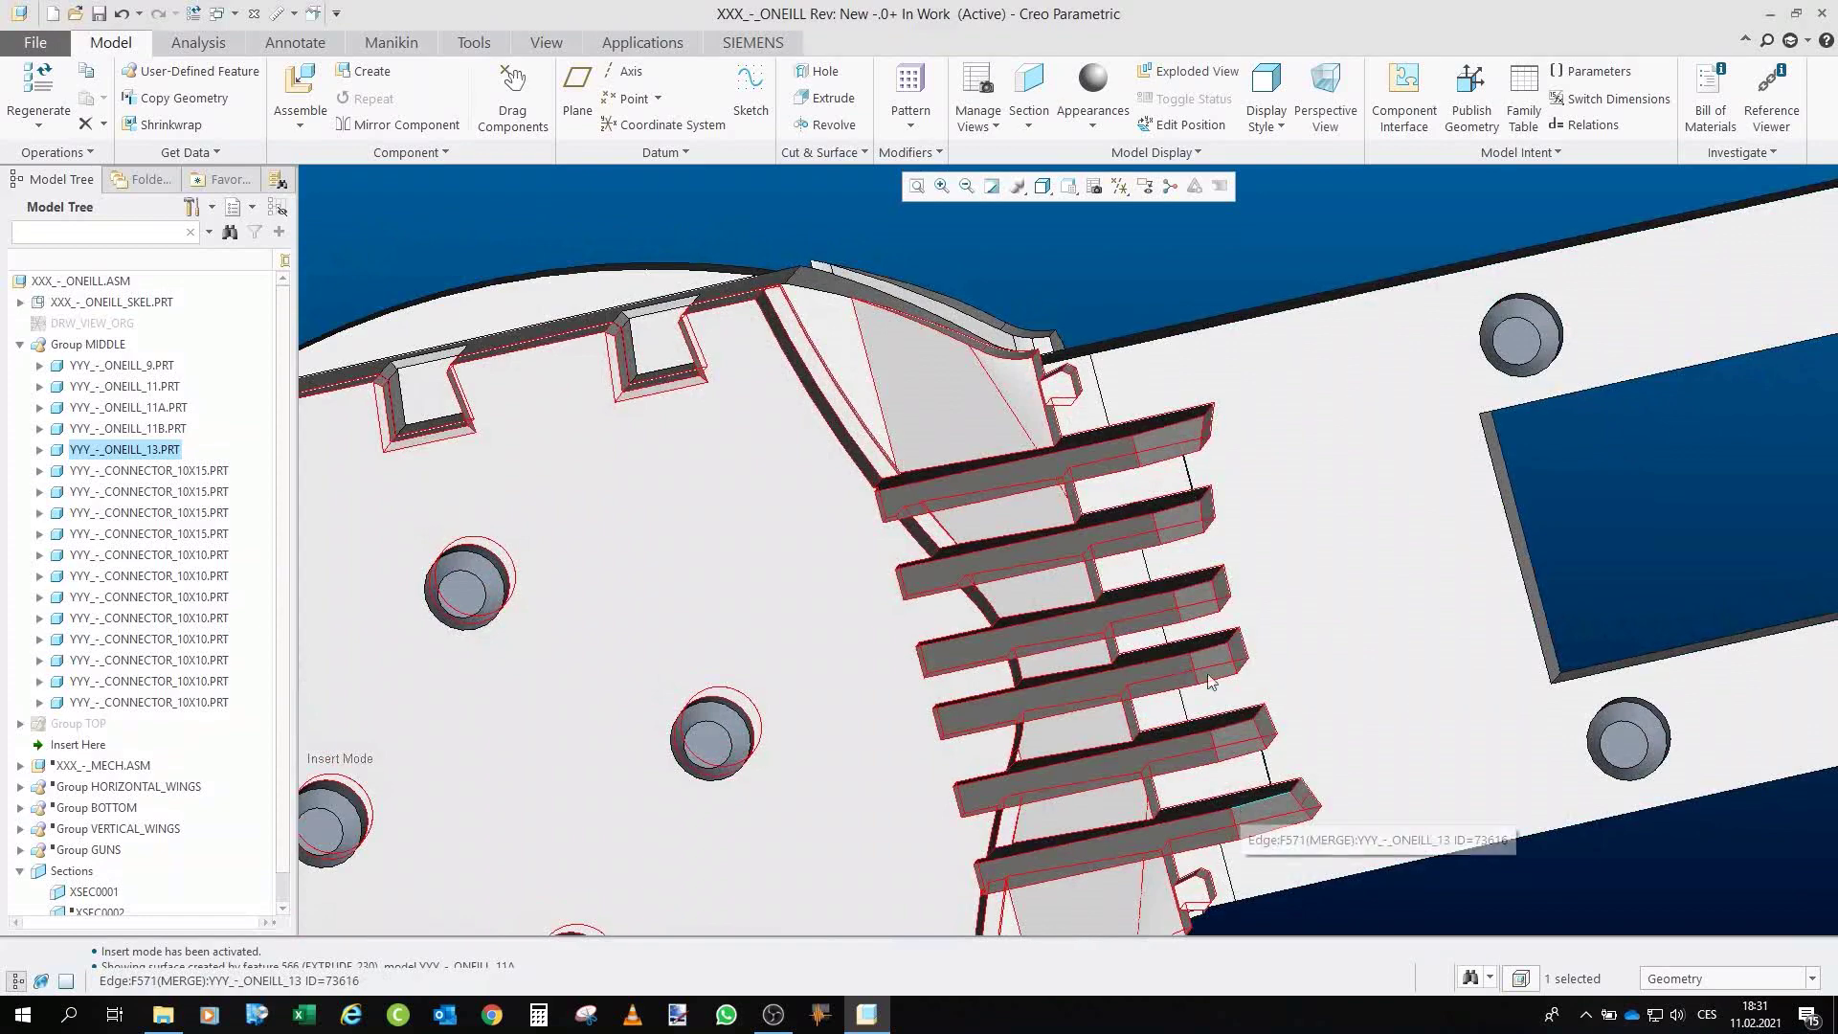
pyautogui.scroll(-6, 1302, 833)
pyautogui.click(1370, 872)
# - Orbit around the plate from a rotated top view to a low oblique view
pyautogui.moveTo(1369, 871); pyautogui.dragTo(962, 631, button='middle')
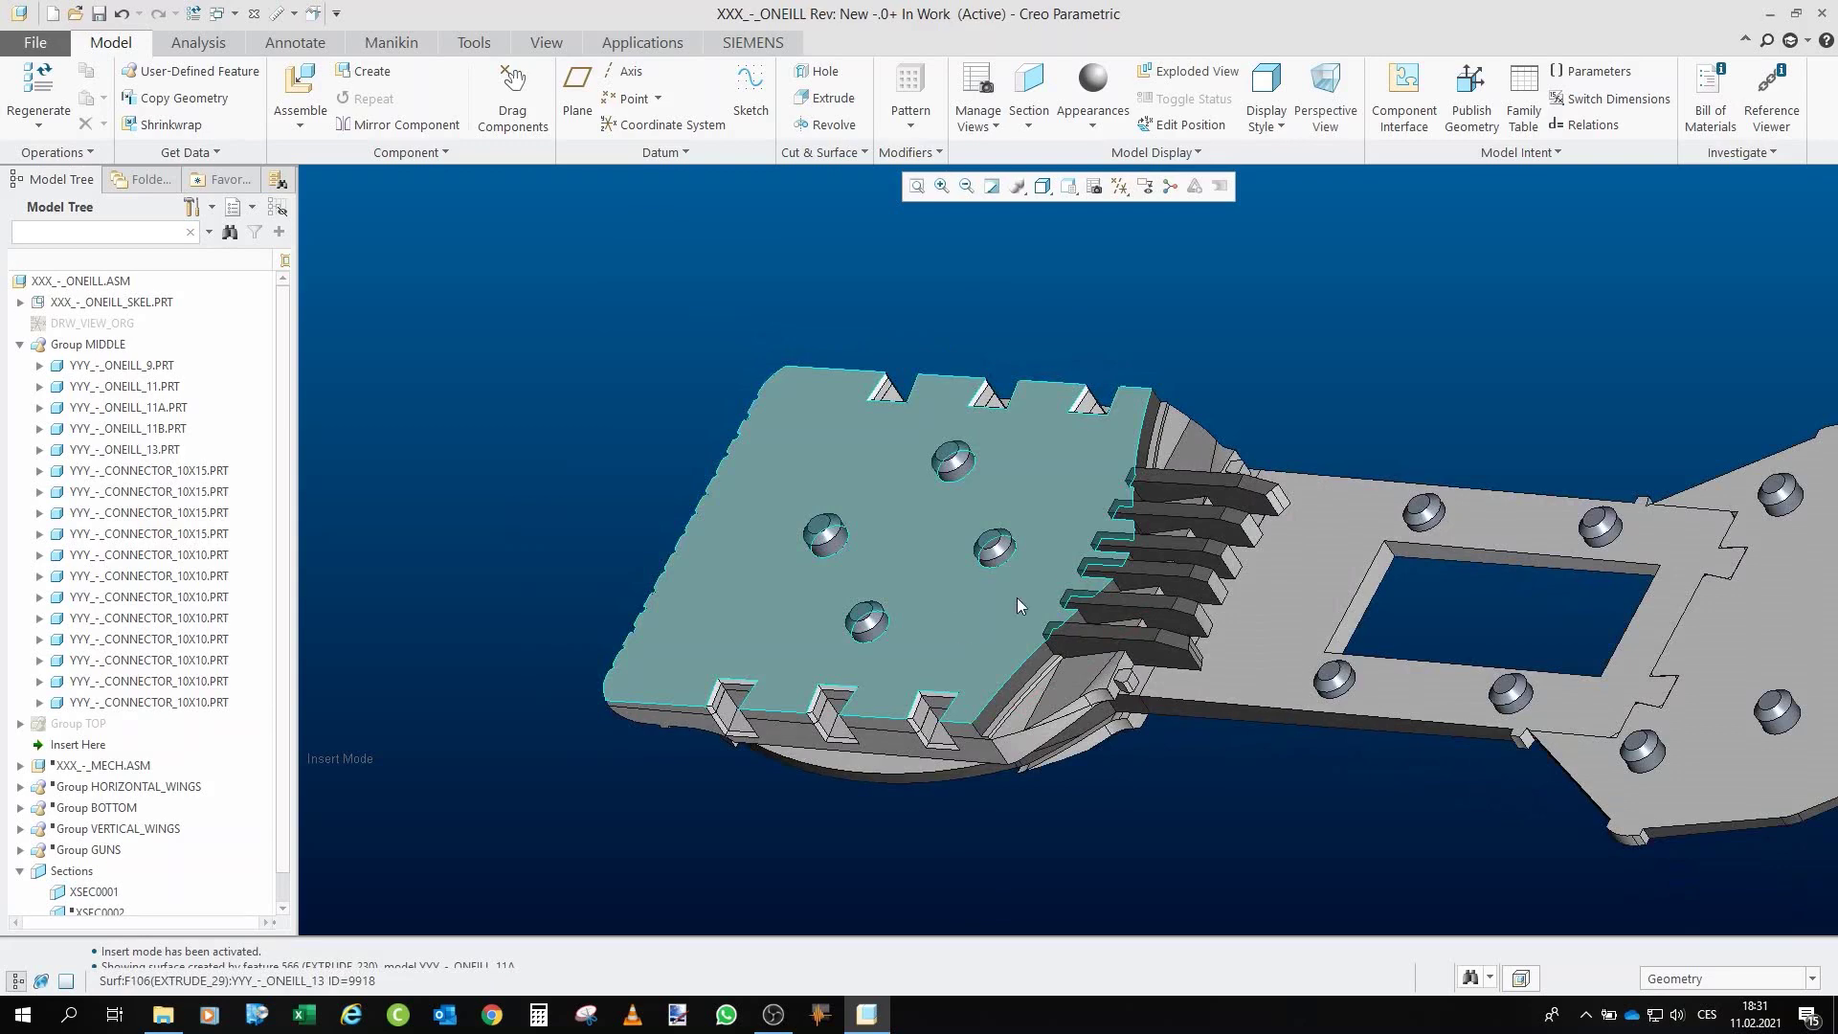
pyautogui.moveTo(1053, 463); pyautogui.dragTo(1183, 481, button='middle')
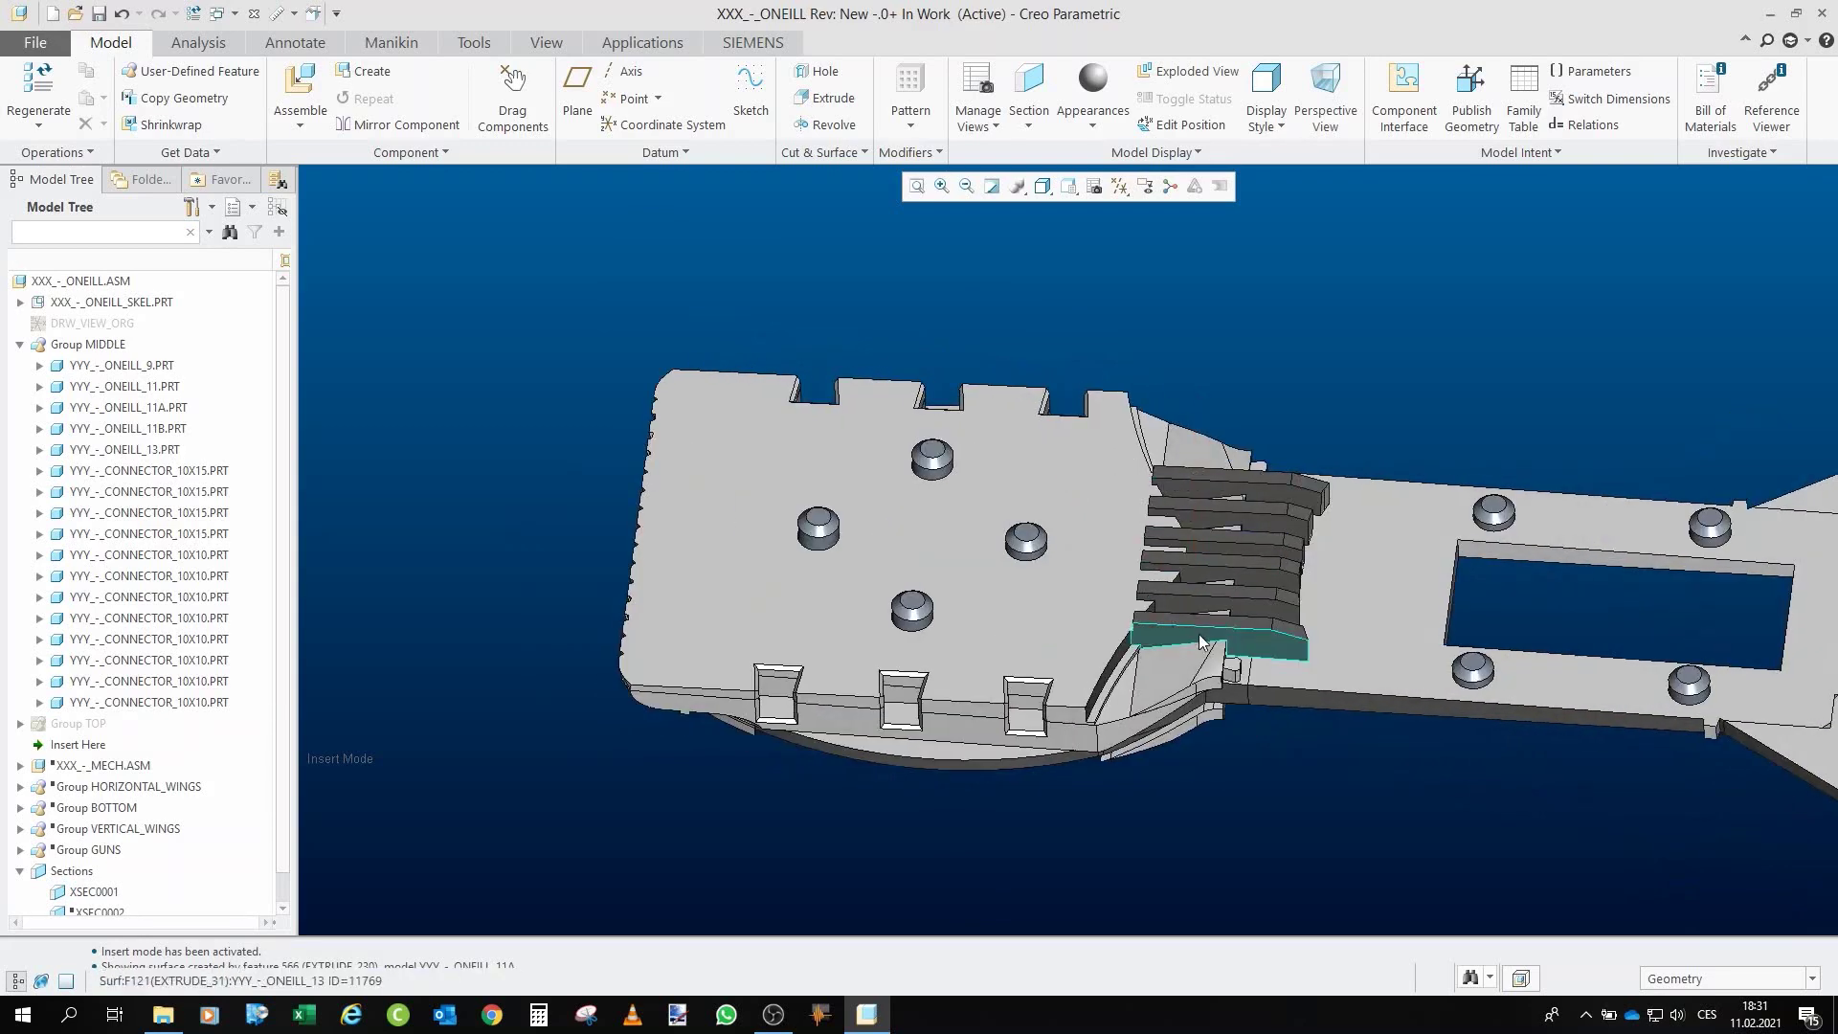
pyautogui.moveTo(1187, 640)
pyautogui.mouseDown(button='middle')
pyautogui.moveTo(1163, 655)
pyautogui.moveTo(1190, 623)
pyautogui.moveTo(1245, 617)
pyautogui.moveTo(1207, 639)
pyautogui.moveTo(1194, 603)
pyautogui.mouseUp(button='middle')
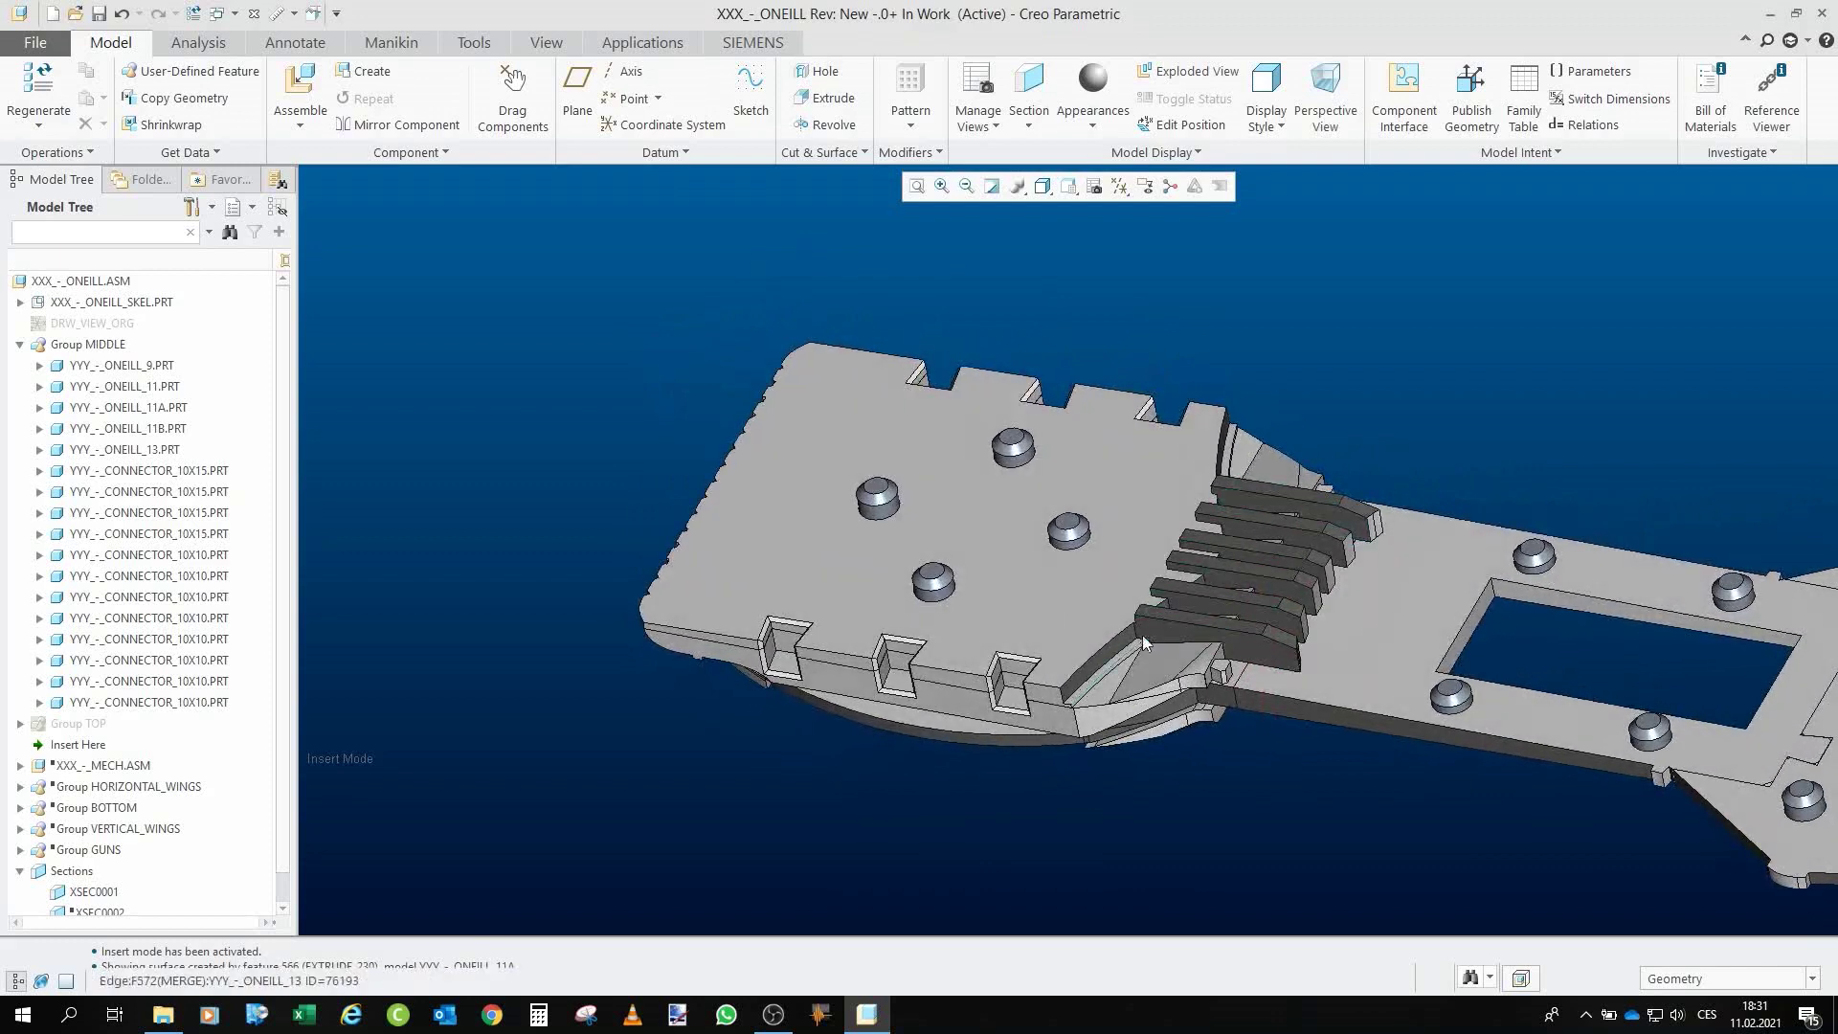
pyautogui.moveTo(1287, 583); pyautogui.dragTo(1272, 582, button='middle')
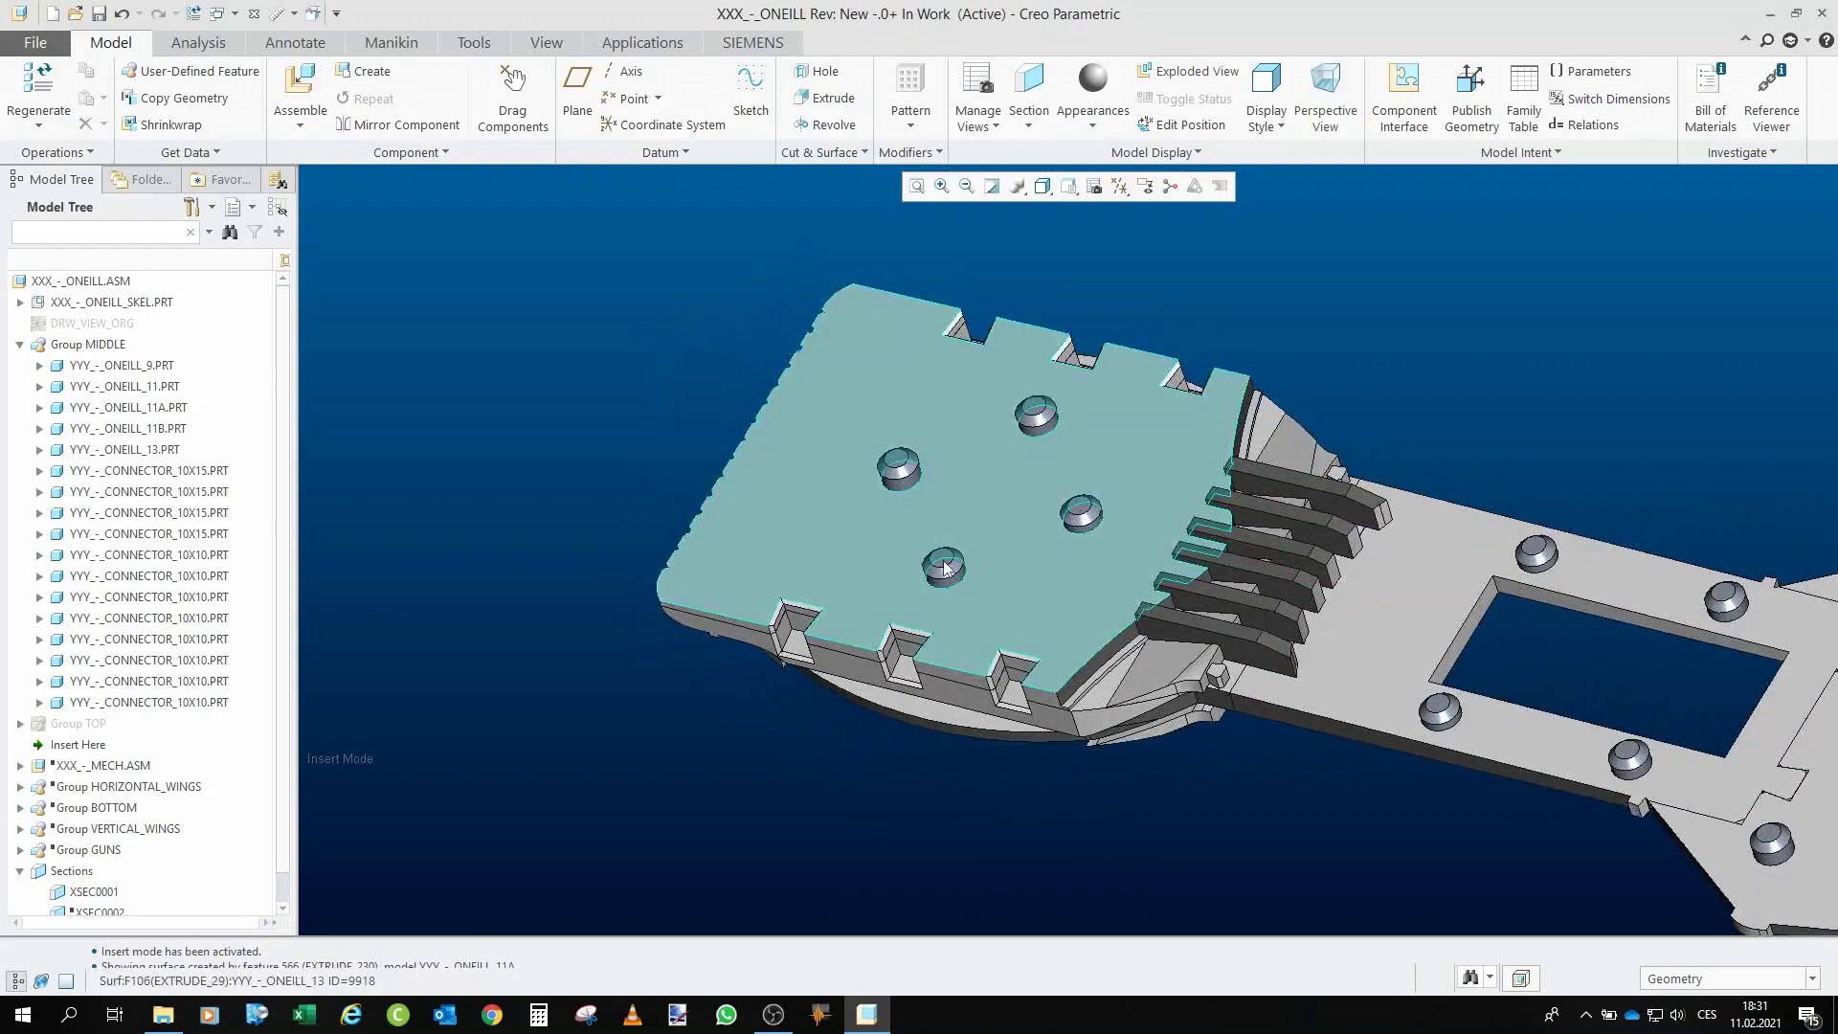
pyautogui.moveTo(990, 583)
pyautogui.mouseDown(button='middle')
pyautogui.moveTo(1226, 708)
pyautogui.moveTo(1187, 843)
pyautogui.moveTo(1205, 842)
pyautogui.moveTo(1190, 677)
pyautogui.moveTo(1158, 648)
pyautogui.moveTo(1238, 519)
pyautogui.mouseUp(button='middle')
pyautogui.moveTo(1044, 504)
pyautogui.mouseDown(button='middle')
pyautogui.moveTo(870, 378)
pyautogui.moveTo(977, 566)
pyautogui.moveTo(726, 596)
pyautogui.mouseUp(button='middle')
pyautogui.moveTo(1469, 508); pyautogui.dragTo(245, 432, button='middle')
# - Collapse Group MIDDLE, resume Group TOP, and zoom over the ship
pyautogui.click(21, 346)
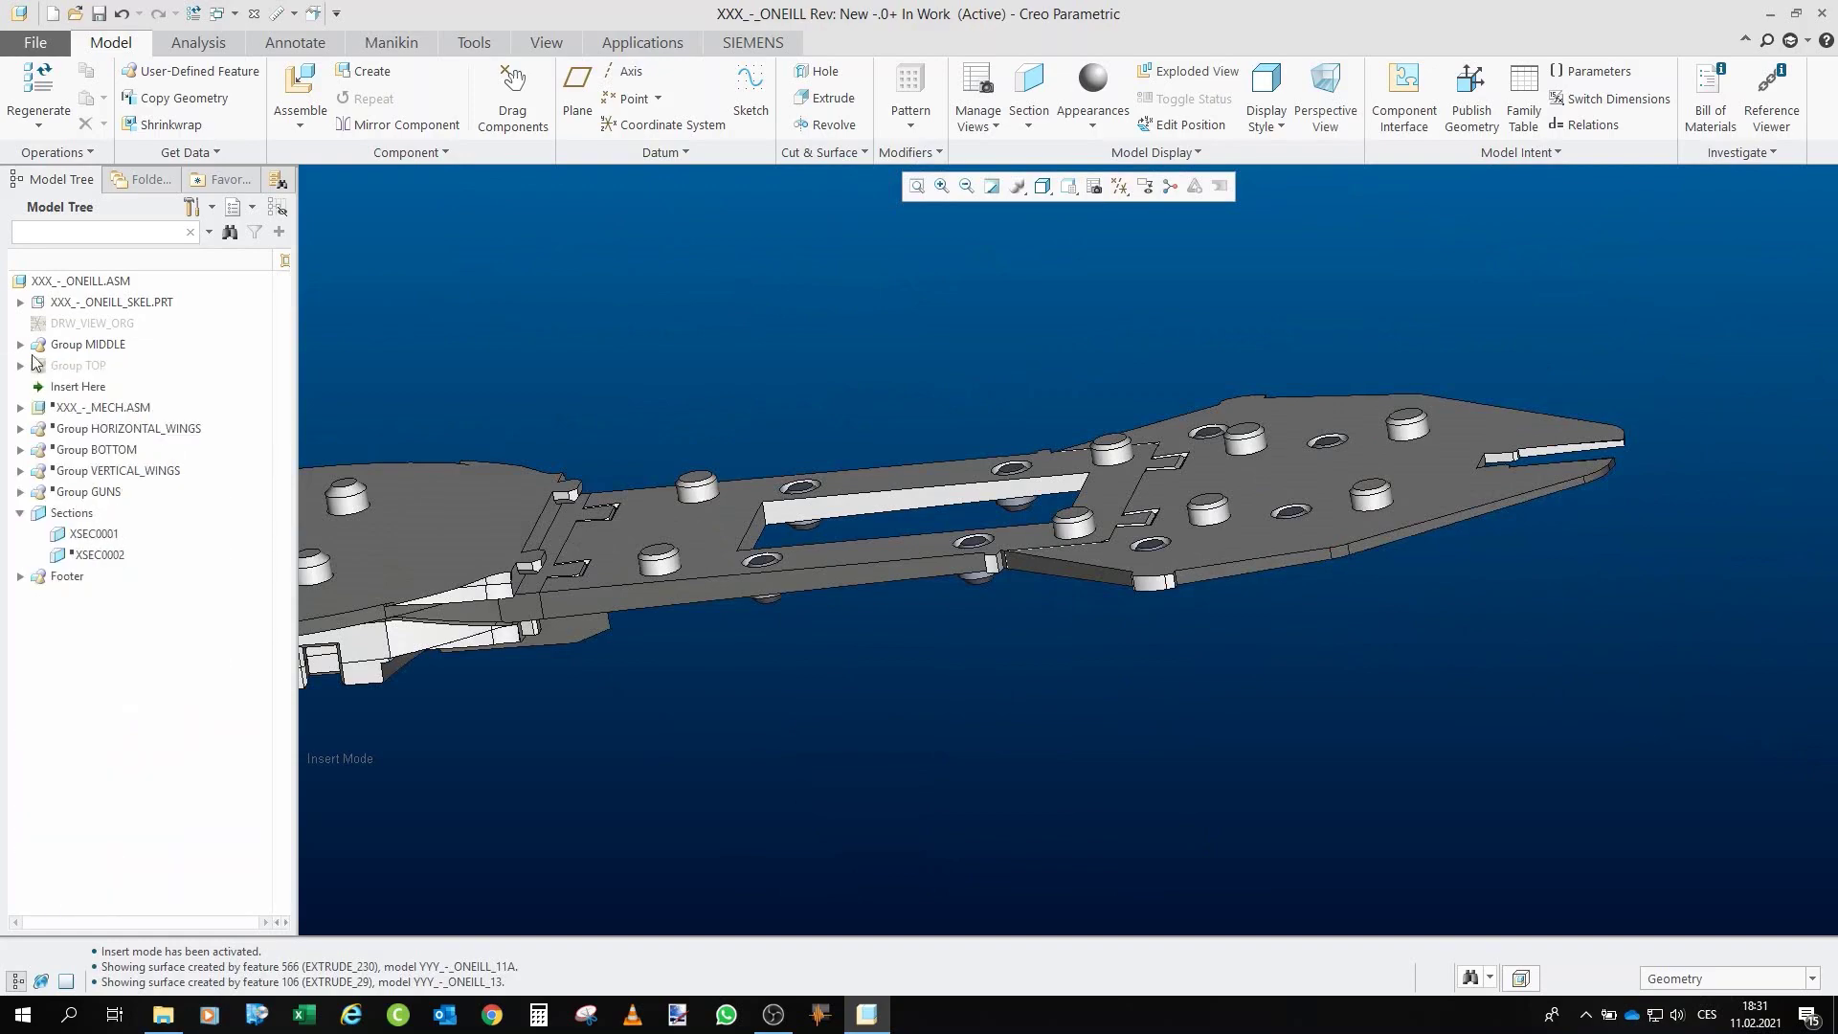
pyautogui.click(82, 367)
pyautogui.click(108, 255)
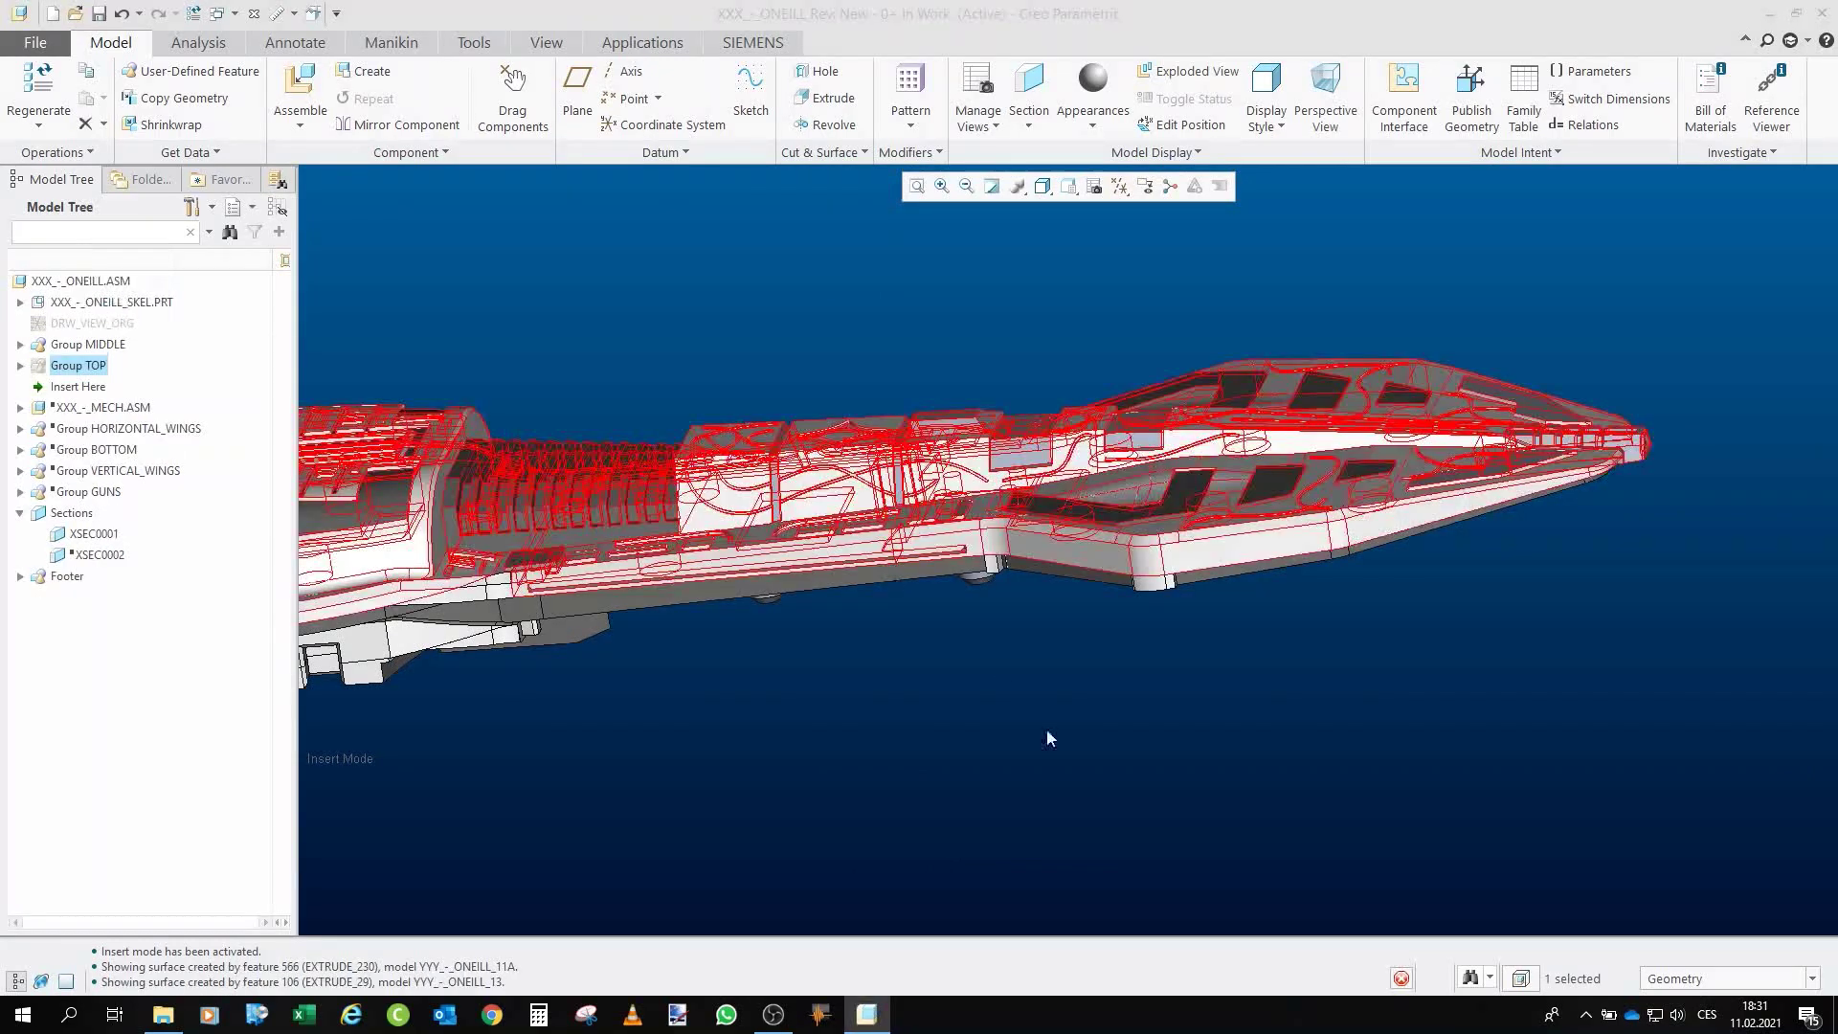
pyautogui.click(787, 705)
pyautogui.keyDown('ctrl'); pyautogui.moveTo(873, 743); pyautogui.dragTo(874, 715, button='middle'); pyautogui.keyUp('ctrl')
pyautogui.scroll(2, 748, 688)
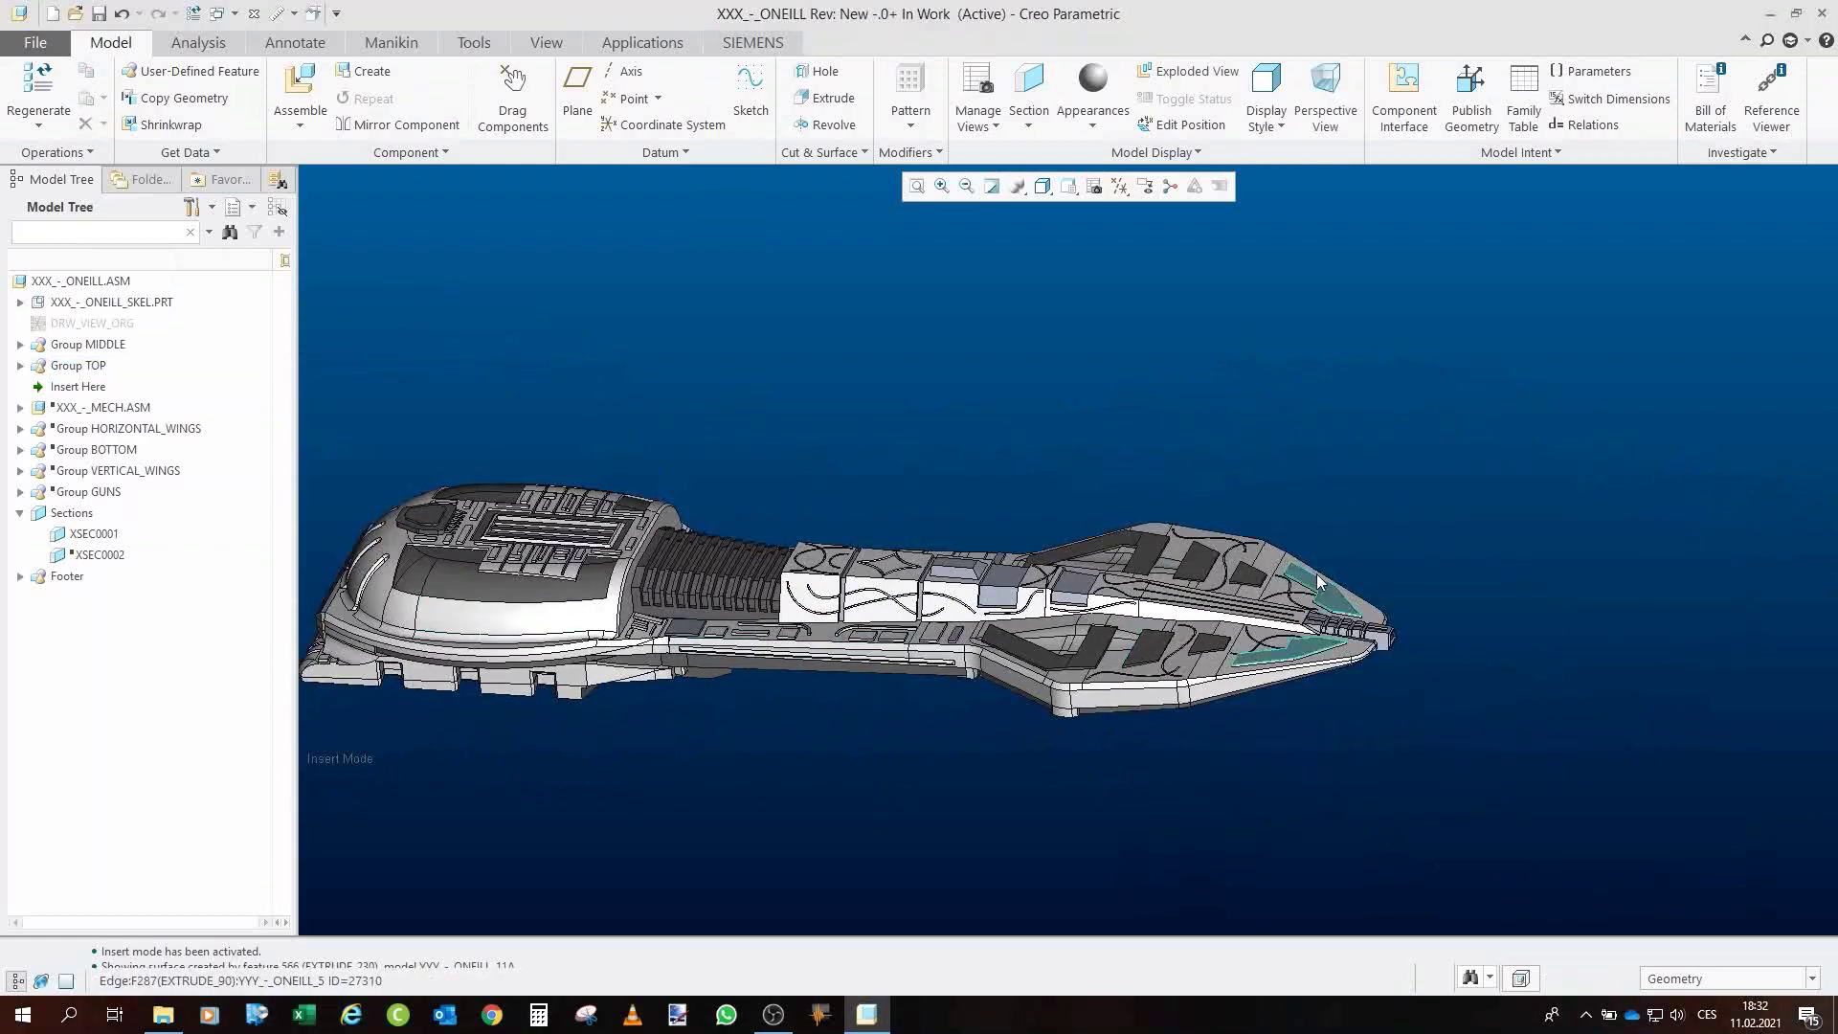
pyautogui.scroll(-2, 400, 567)
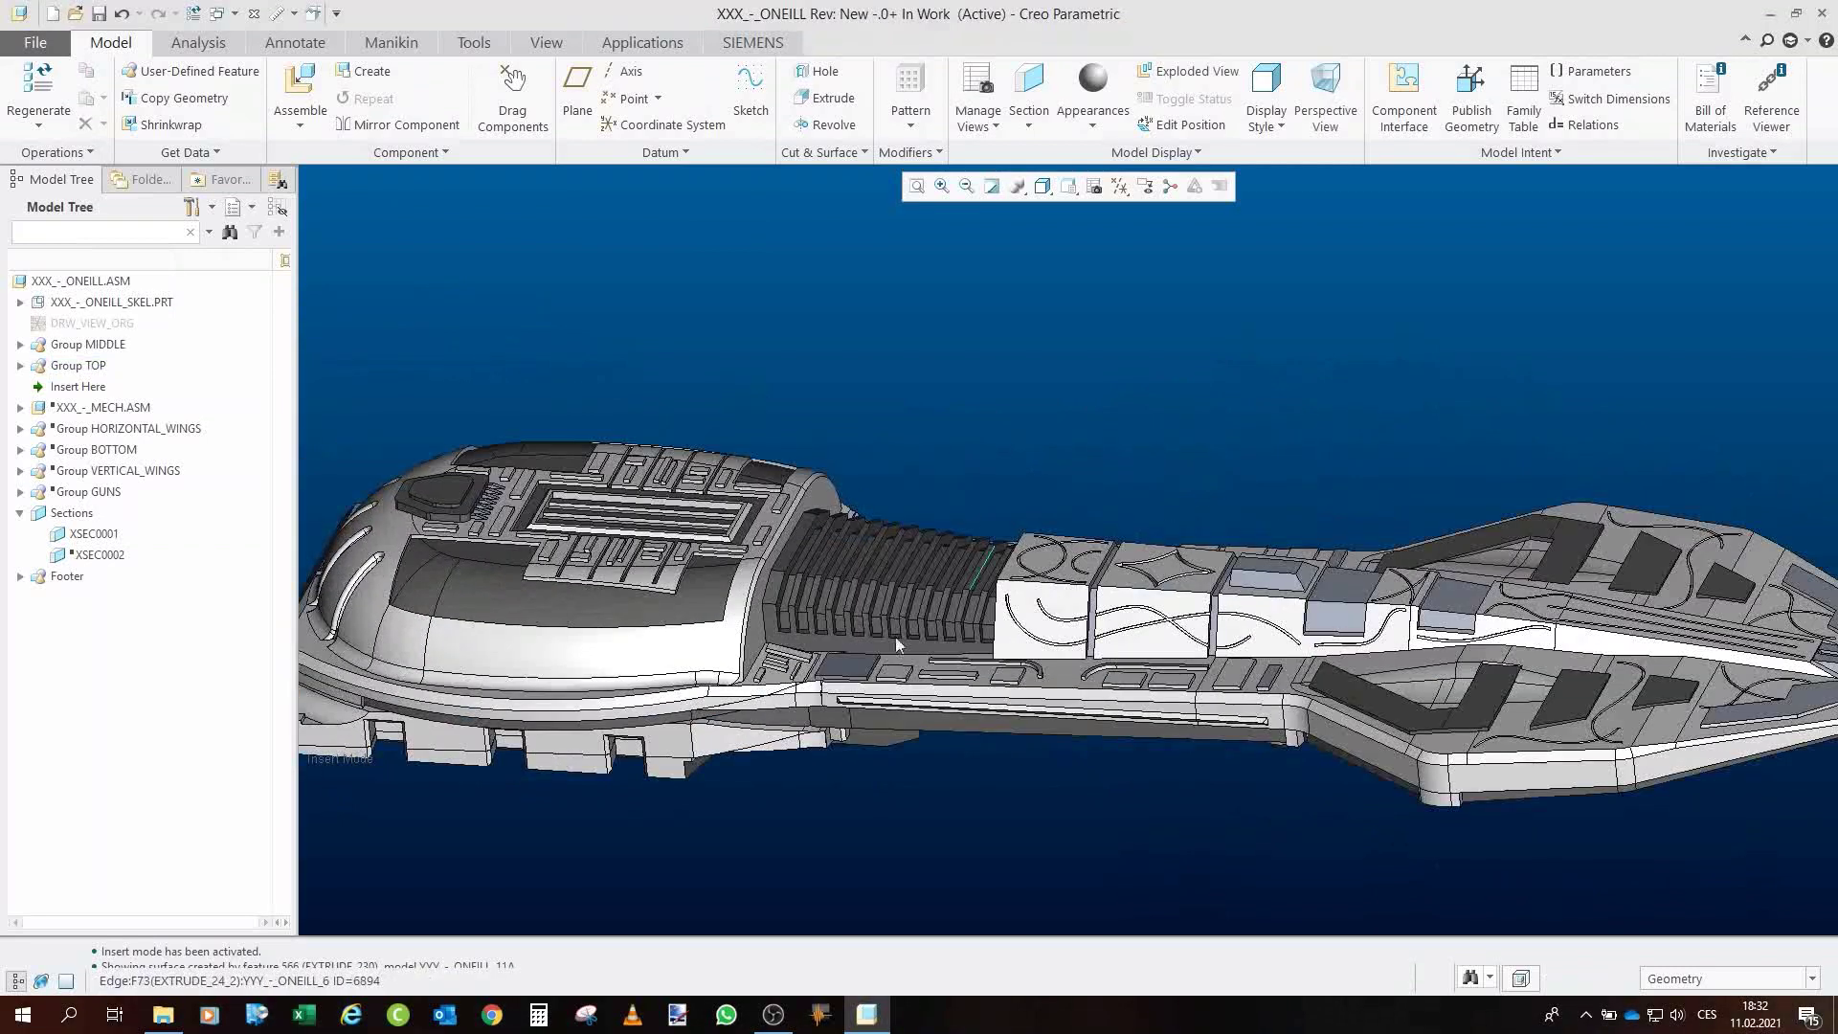
# - Expand Group TOP and hide the ribbed part YYY_-_ONEILL_6.PRT
pyautogui.click(20, 366)
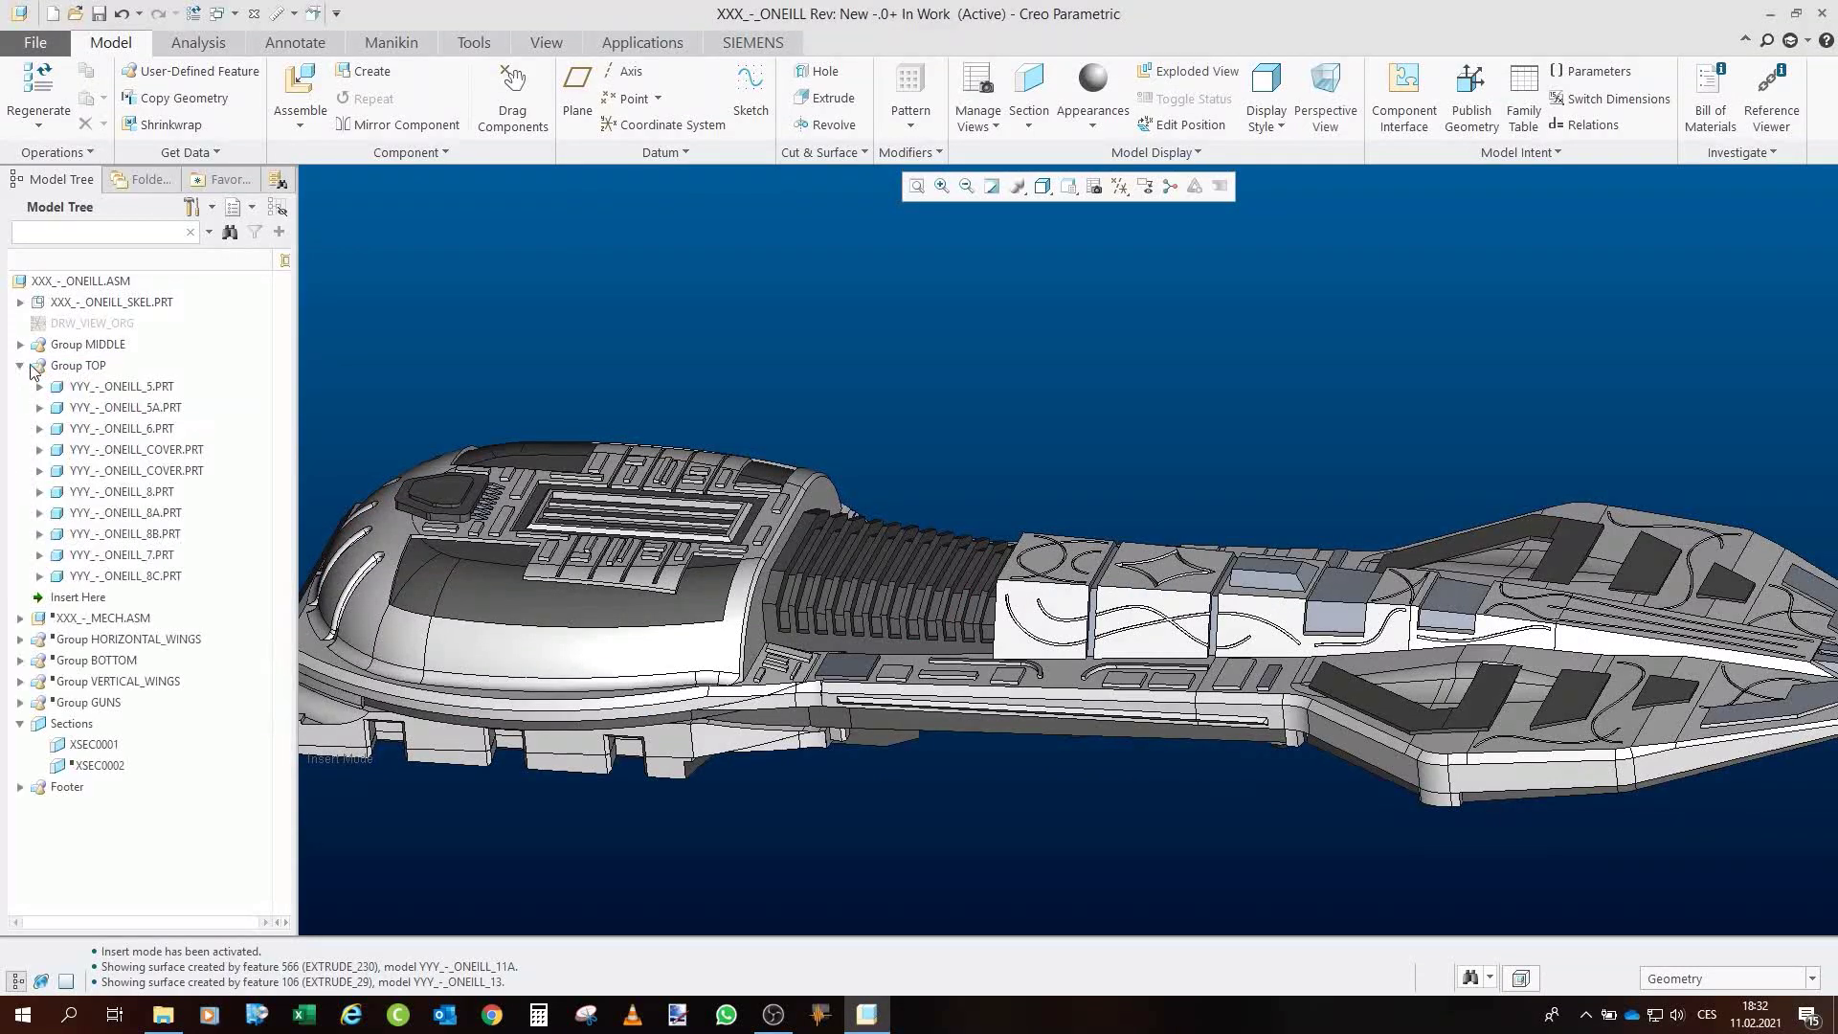
pyautogui.click(877, 551)
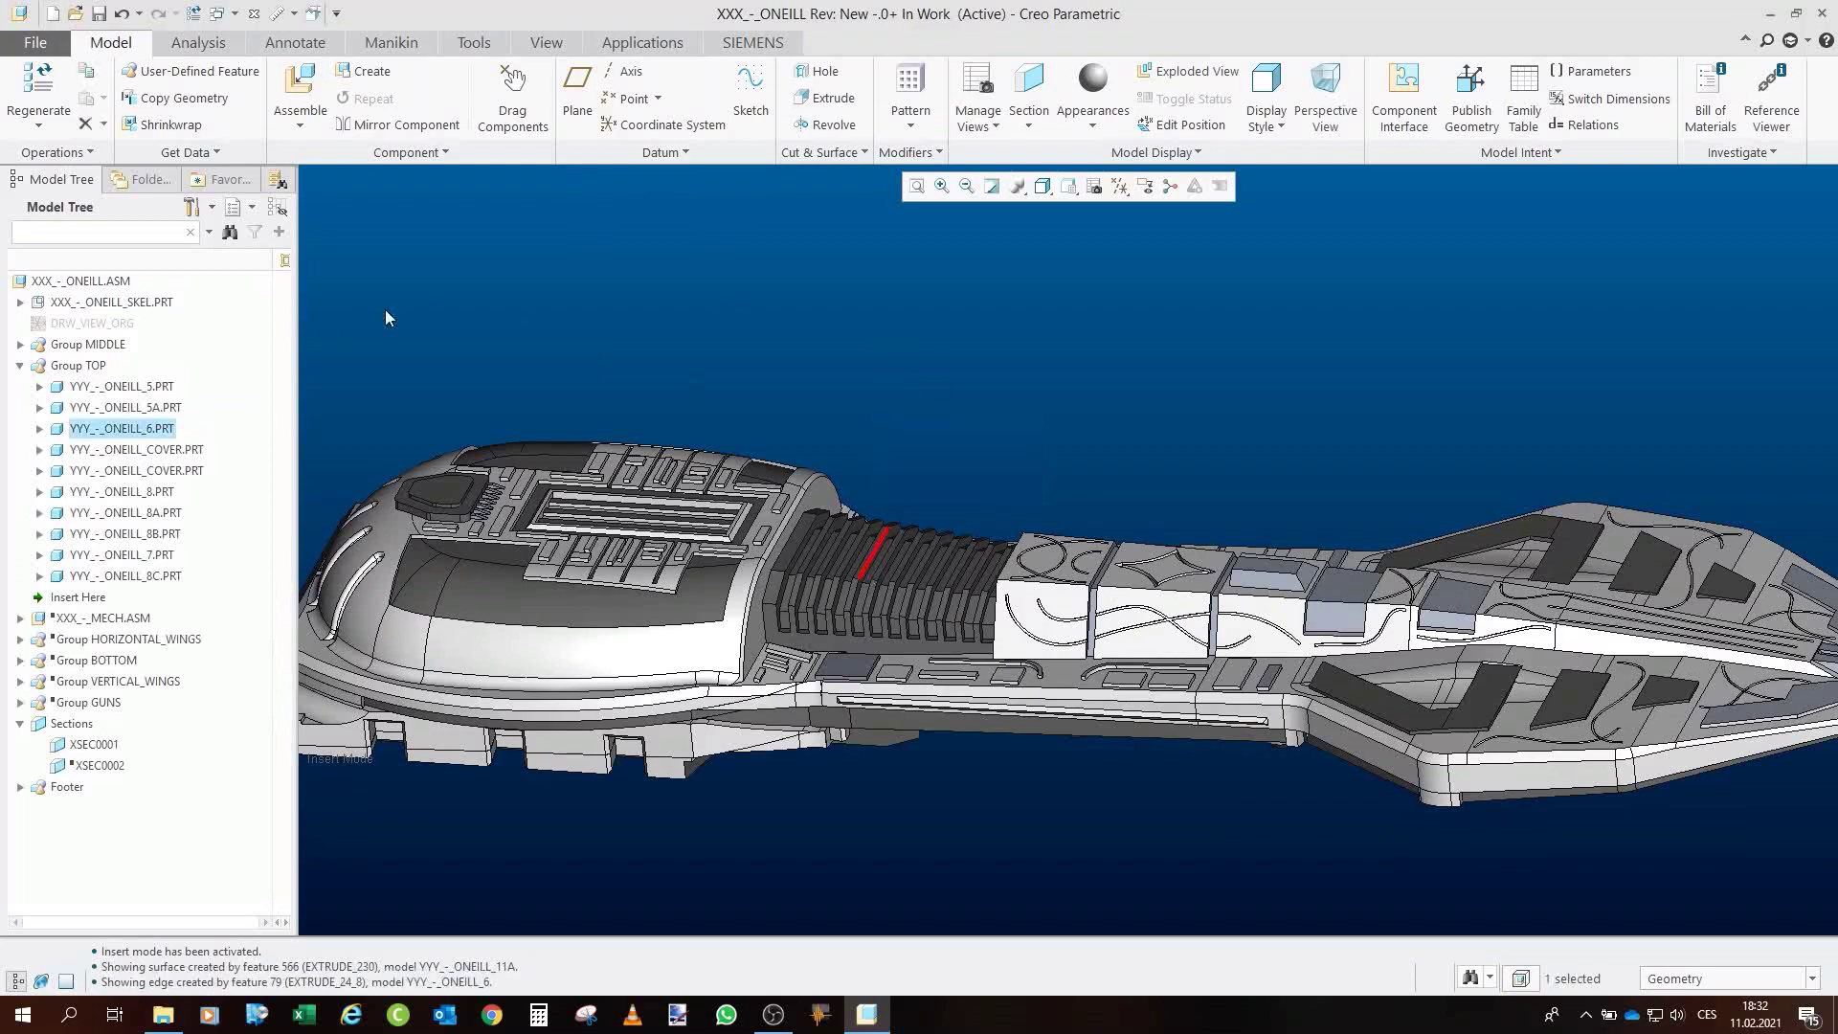
pyautogui.click(159, 431)
pyautogui.click(182, 361)
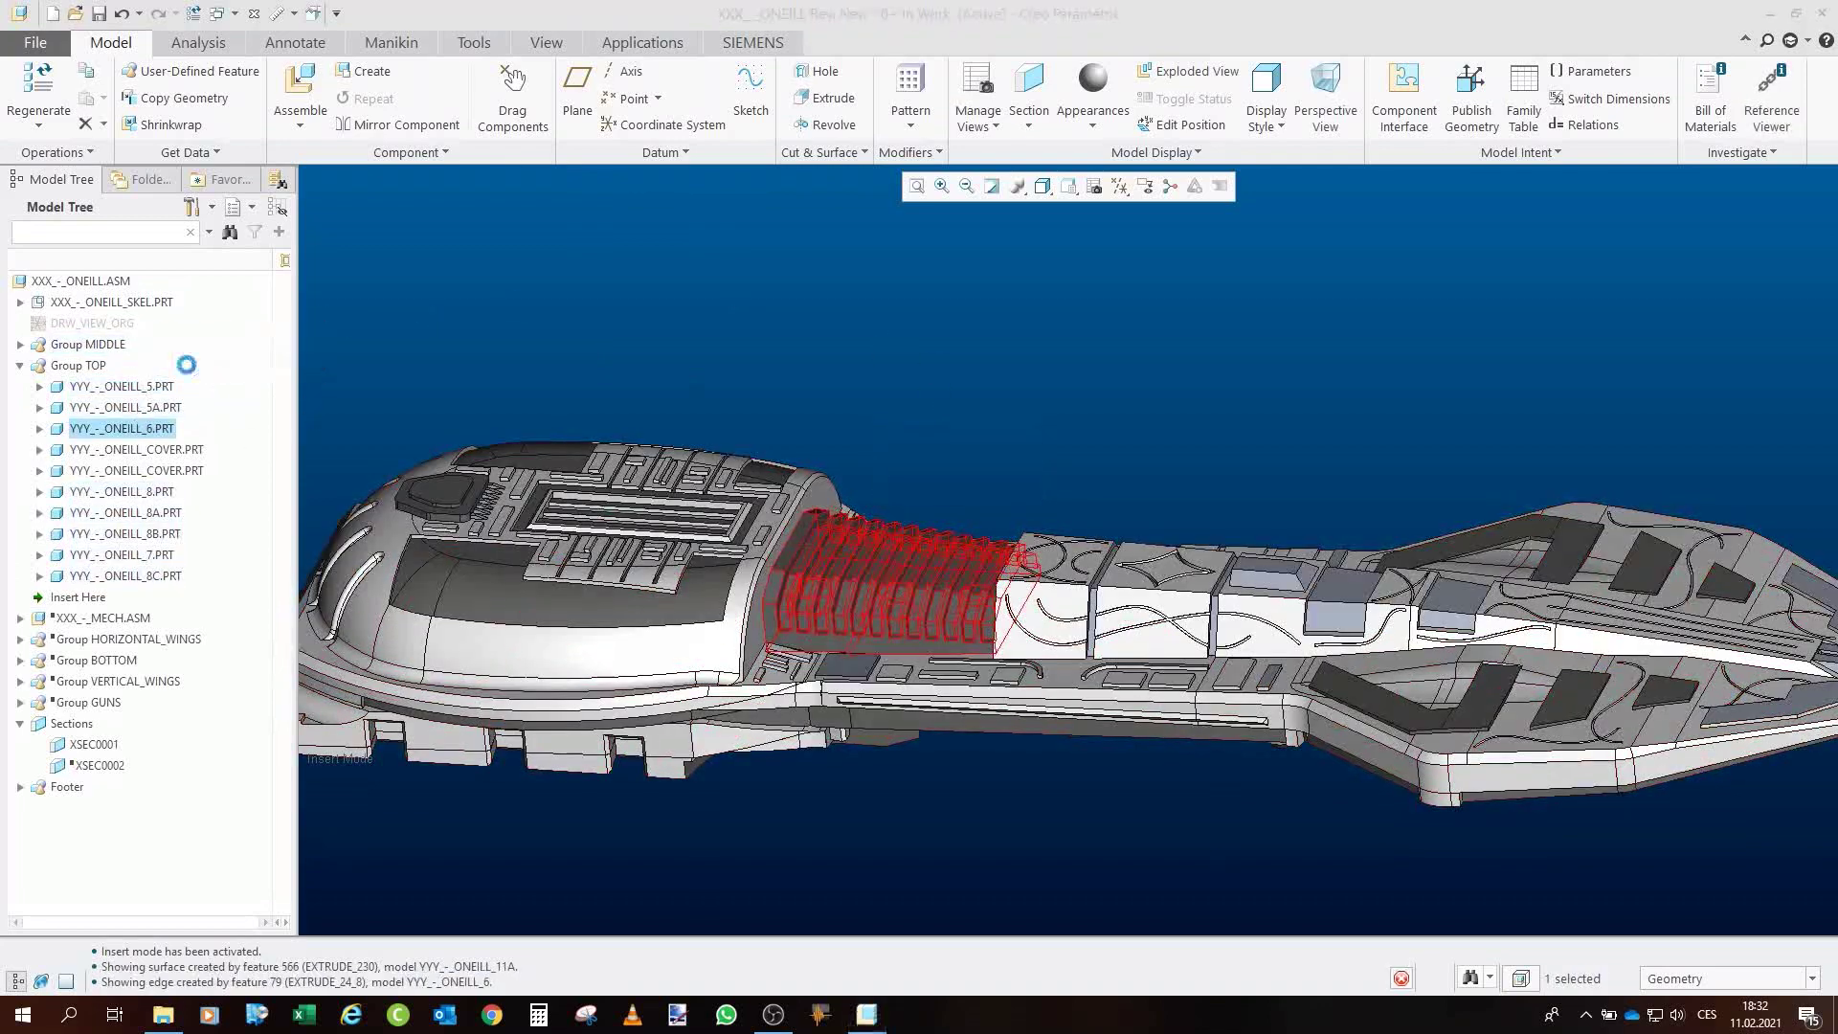
# - Inspect the hull without ONEILL_6 from side-on and top angles
pyautogui.scroll(5, 975, 496)
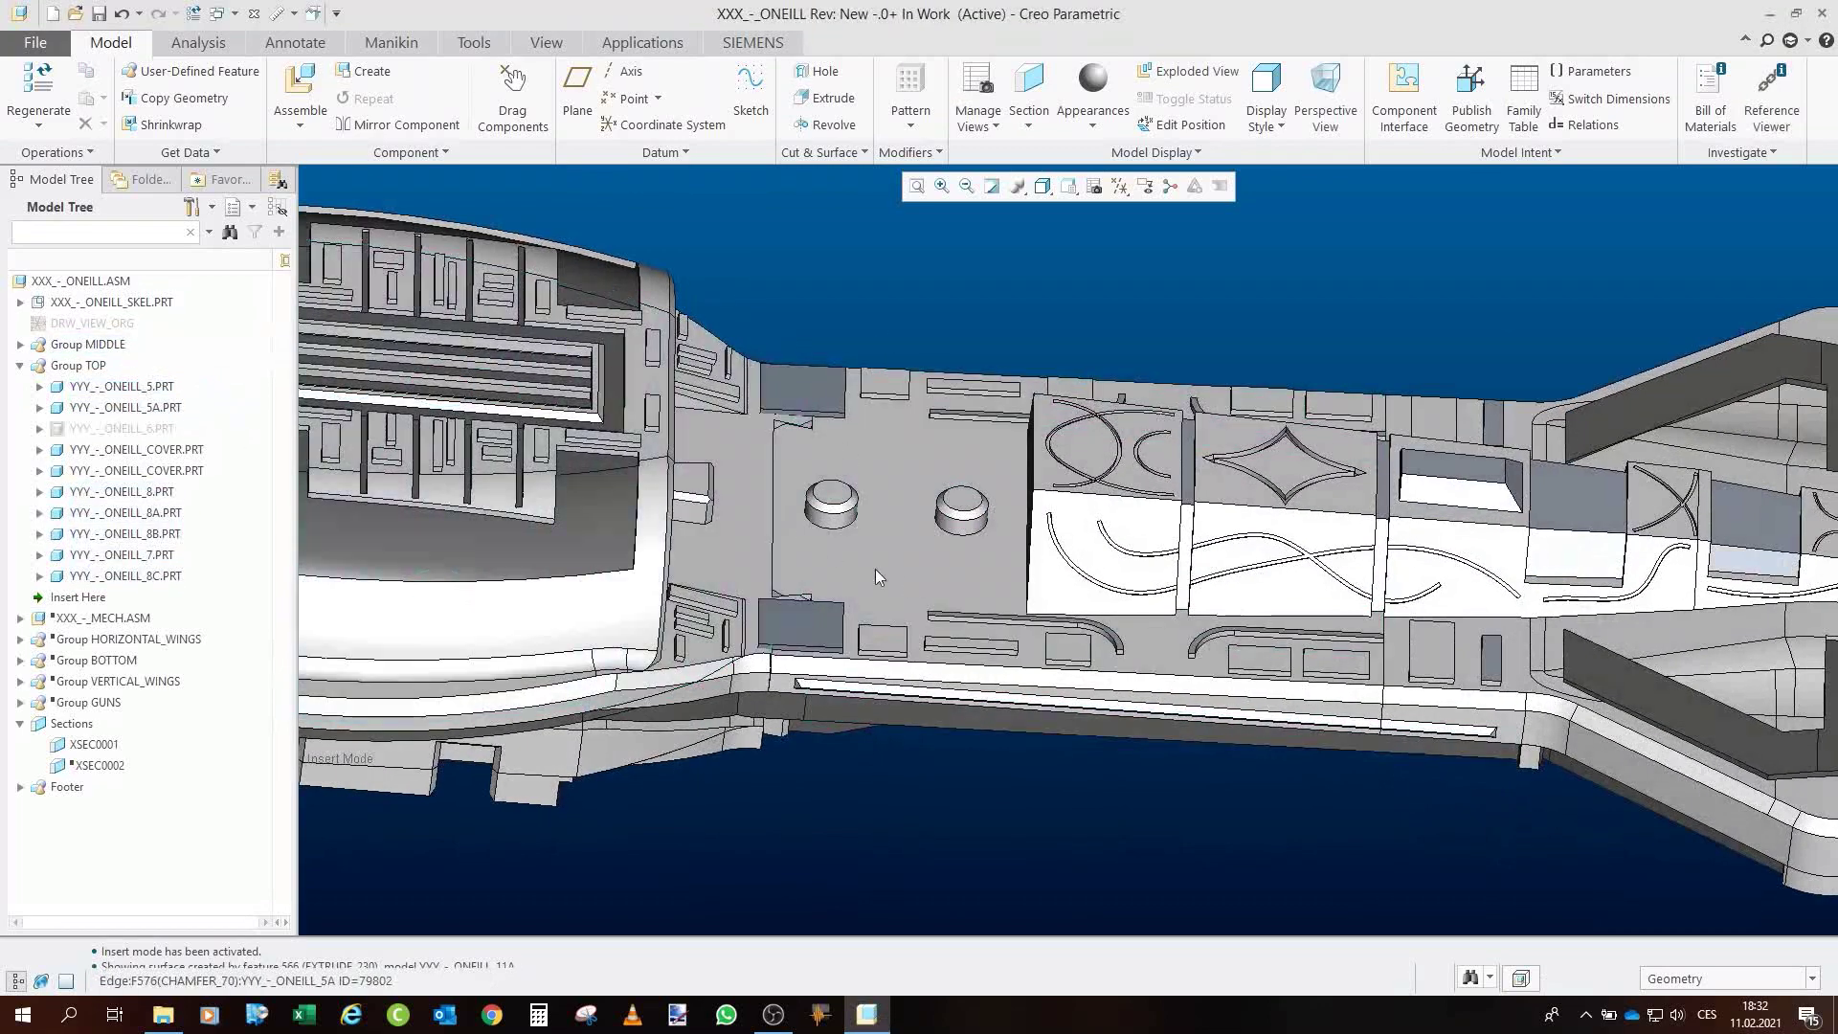
pyautogui.moveTo(910, 588); pyautogui.dragTo(799, 515, button='middle')
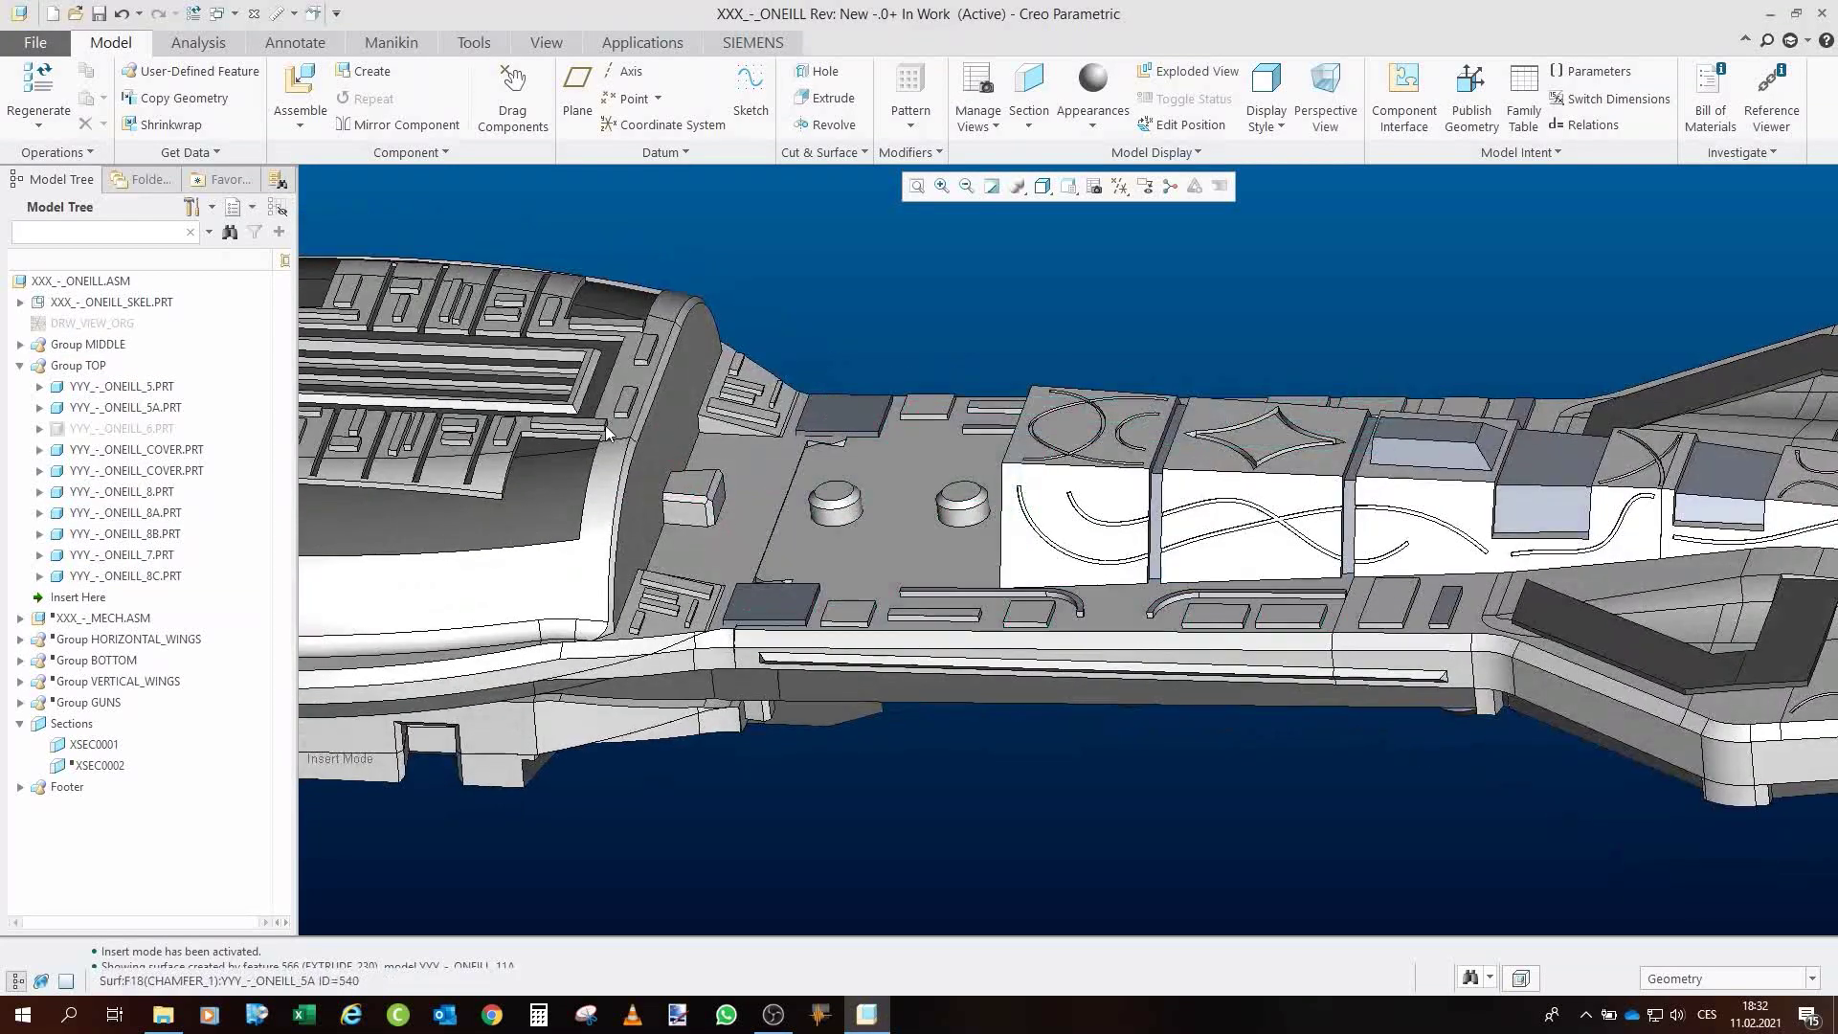
pyautogui.scroll(-4, 938, 537)
pyautogui.moveTo(938, 537); pyautogui.dragTo(890, 679, button='middle')
pyautogui.moveTo(951, 428); pyautogui.dragTo(971, 409, button='middle')
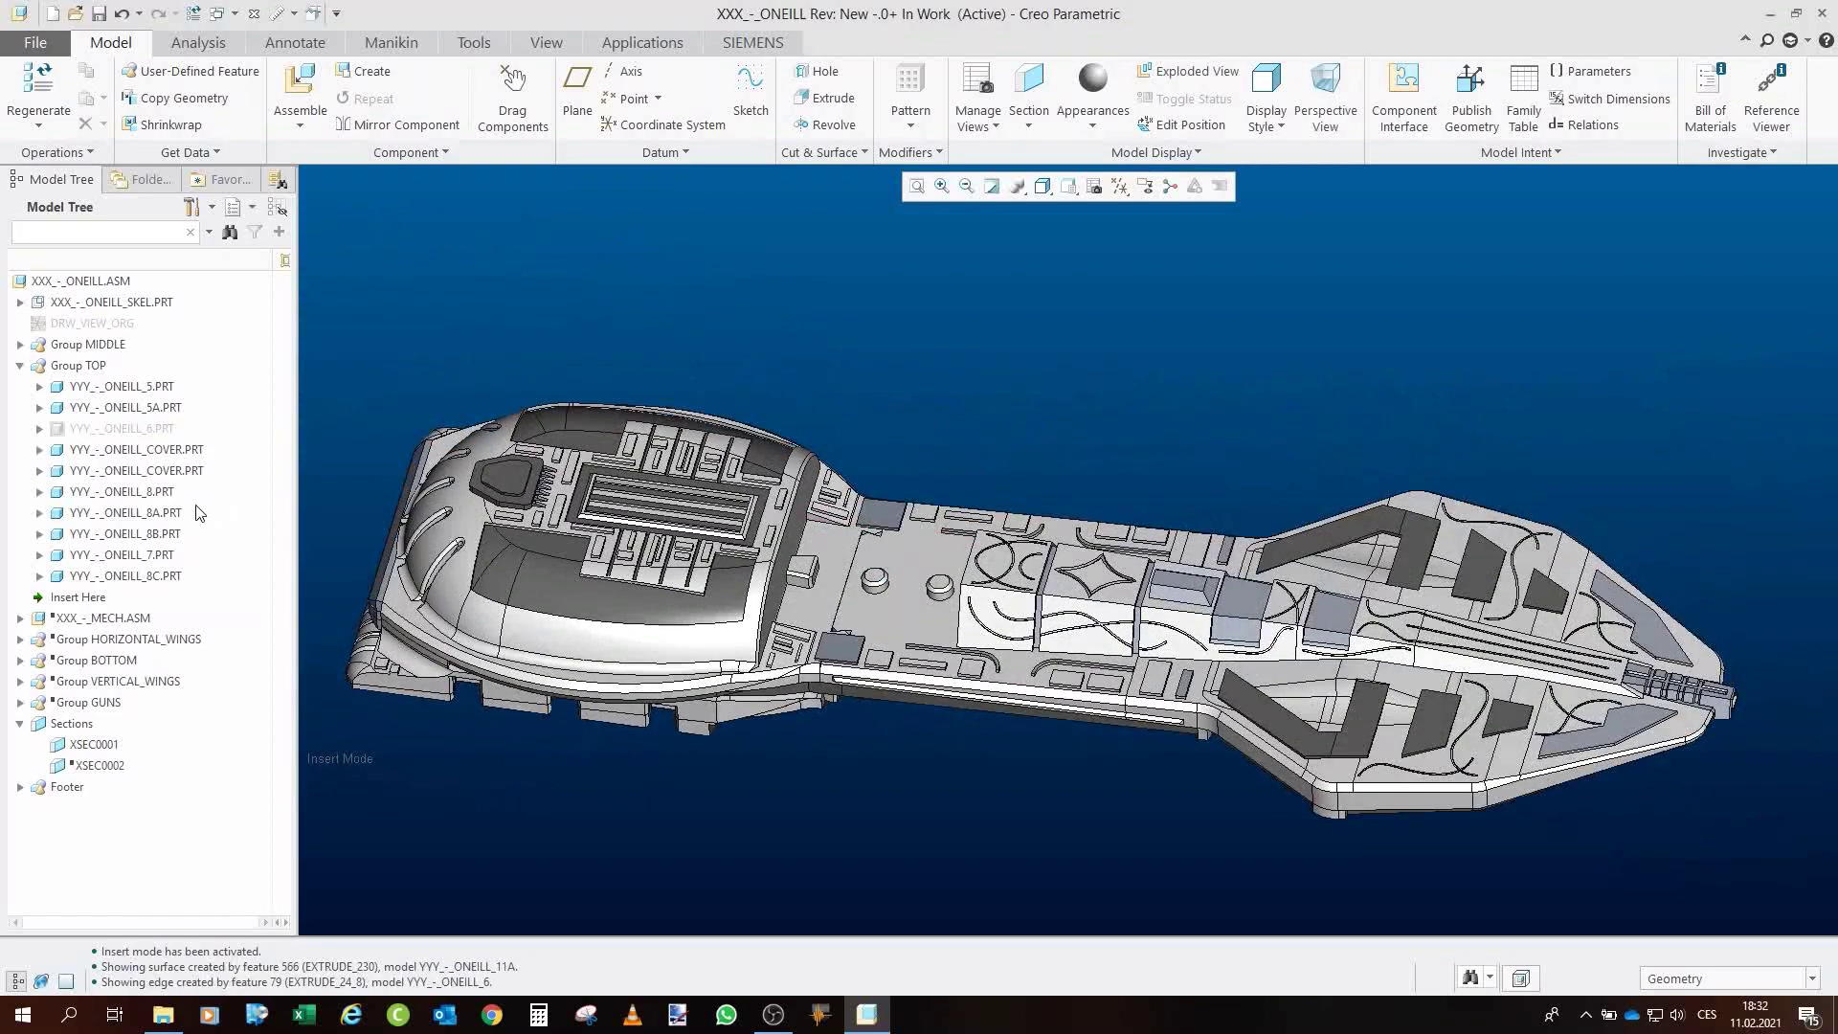
# - Locate parts YYY_-_ONEILL_8C, ONEILL_7 and ONEILL_8A in the model, then clear the selection
pyautogui.scroll(5, 533, 607)
pyautogui.scroll(-2, 579, 628)
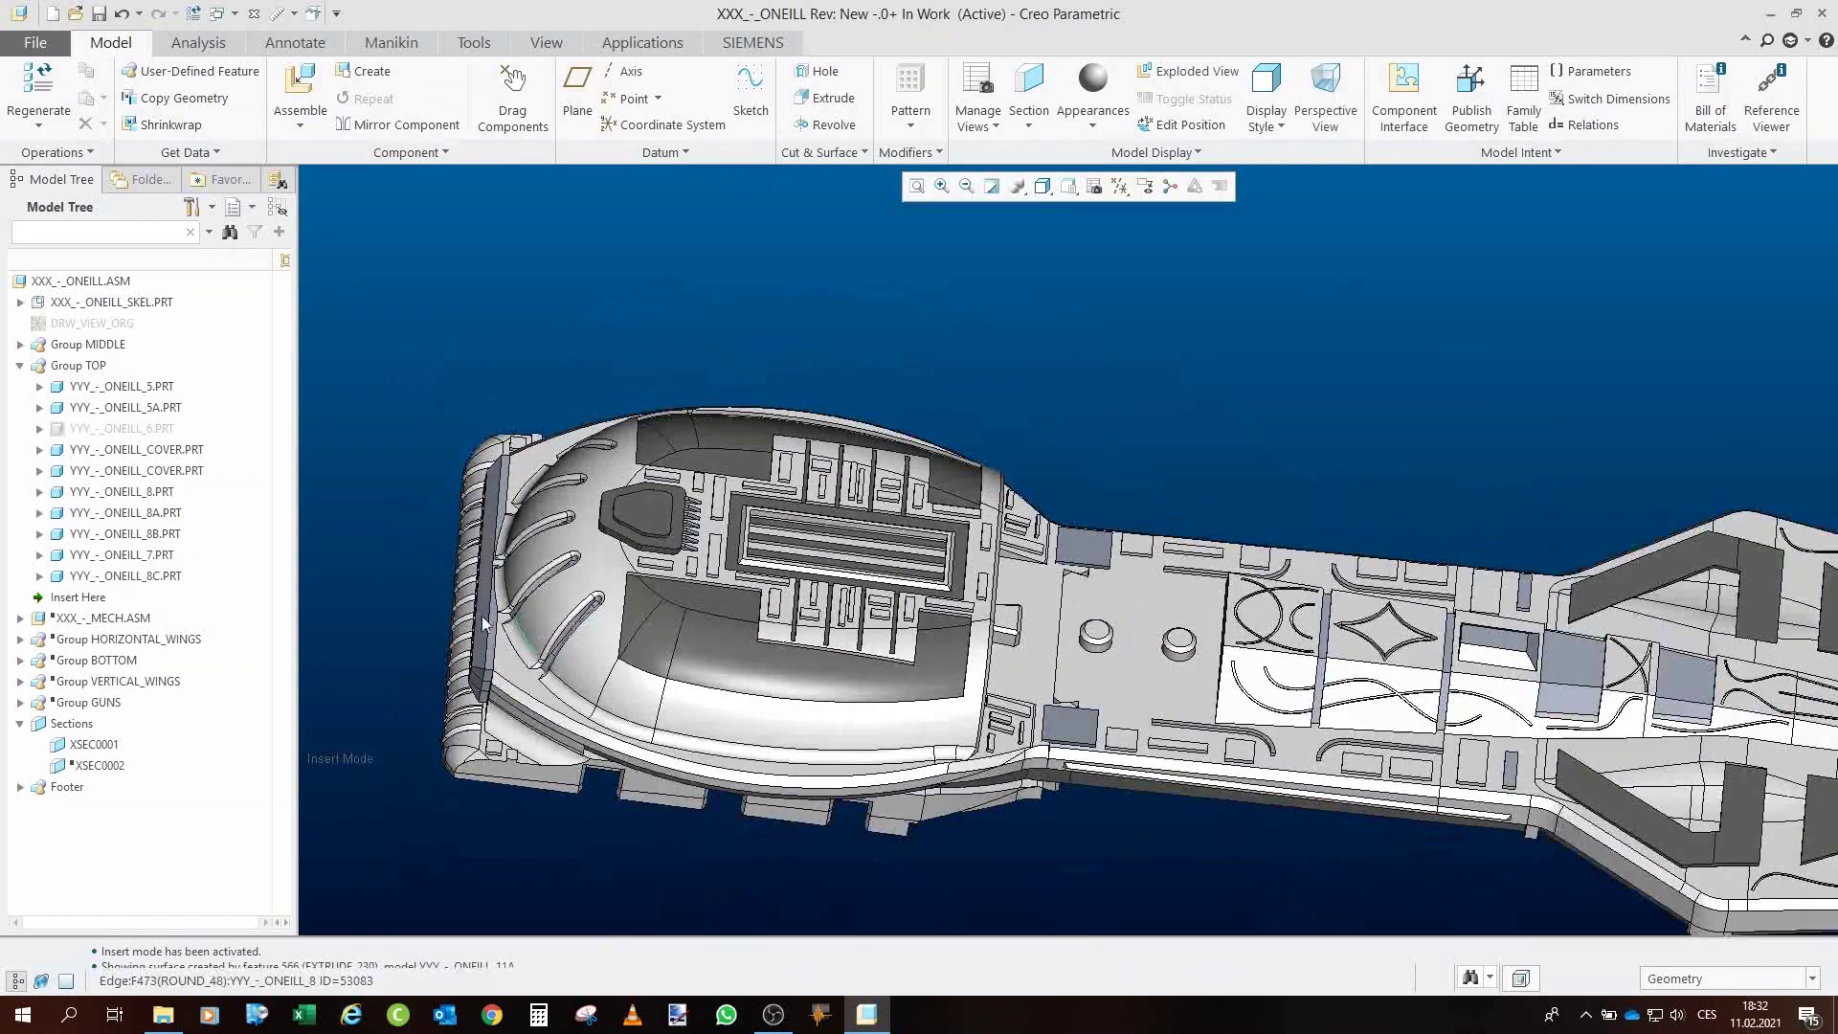
pyautogui.click(144, 576)
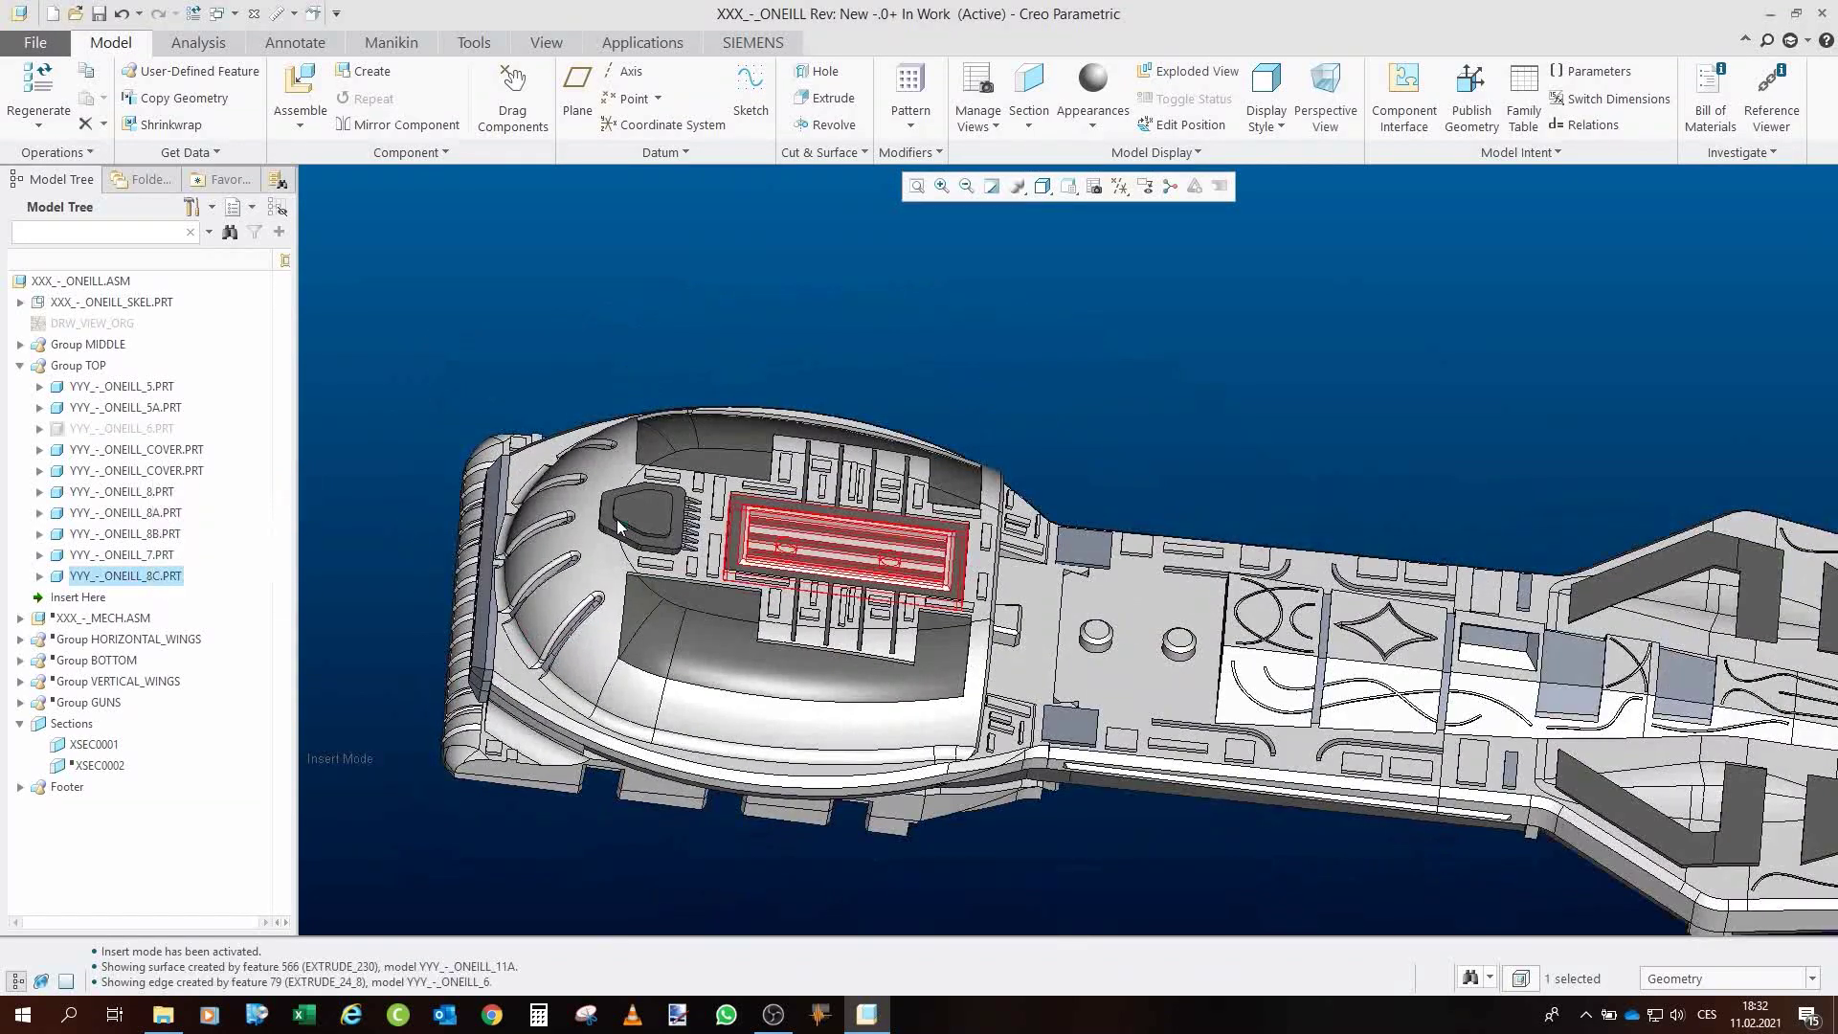
pyautogui.click(147, 558)
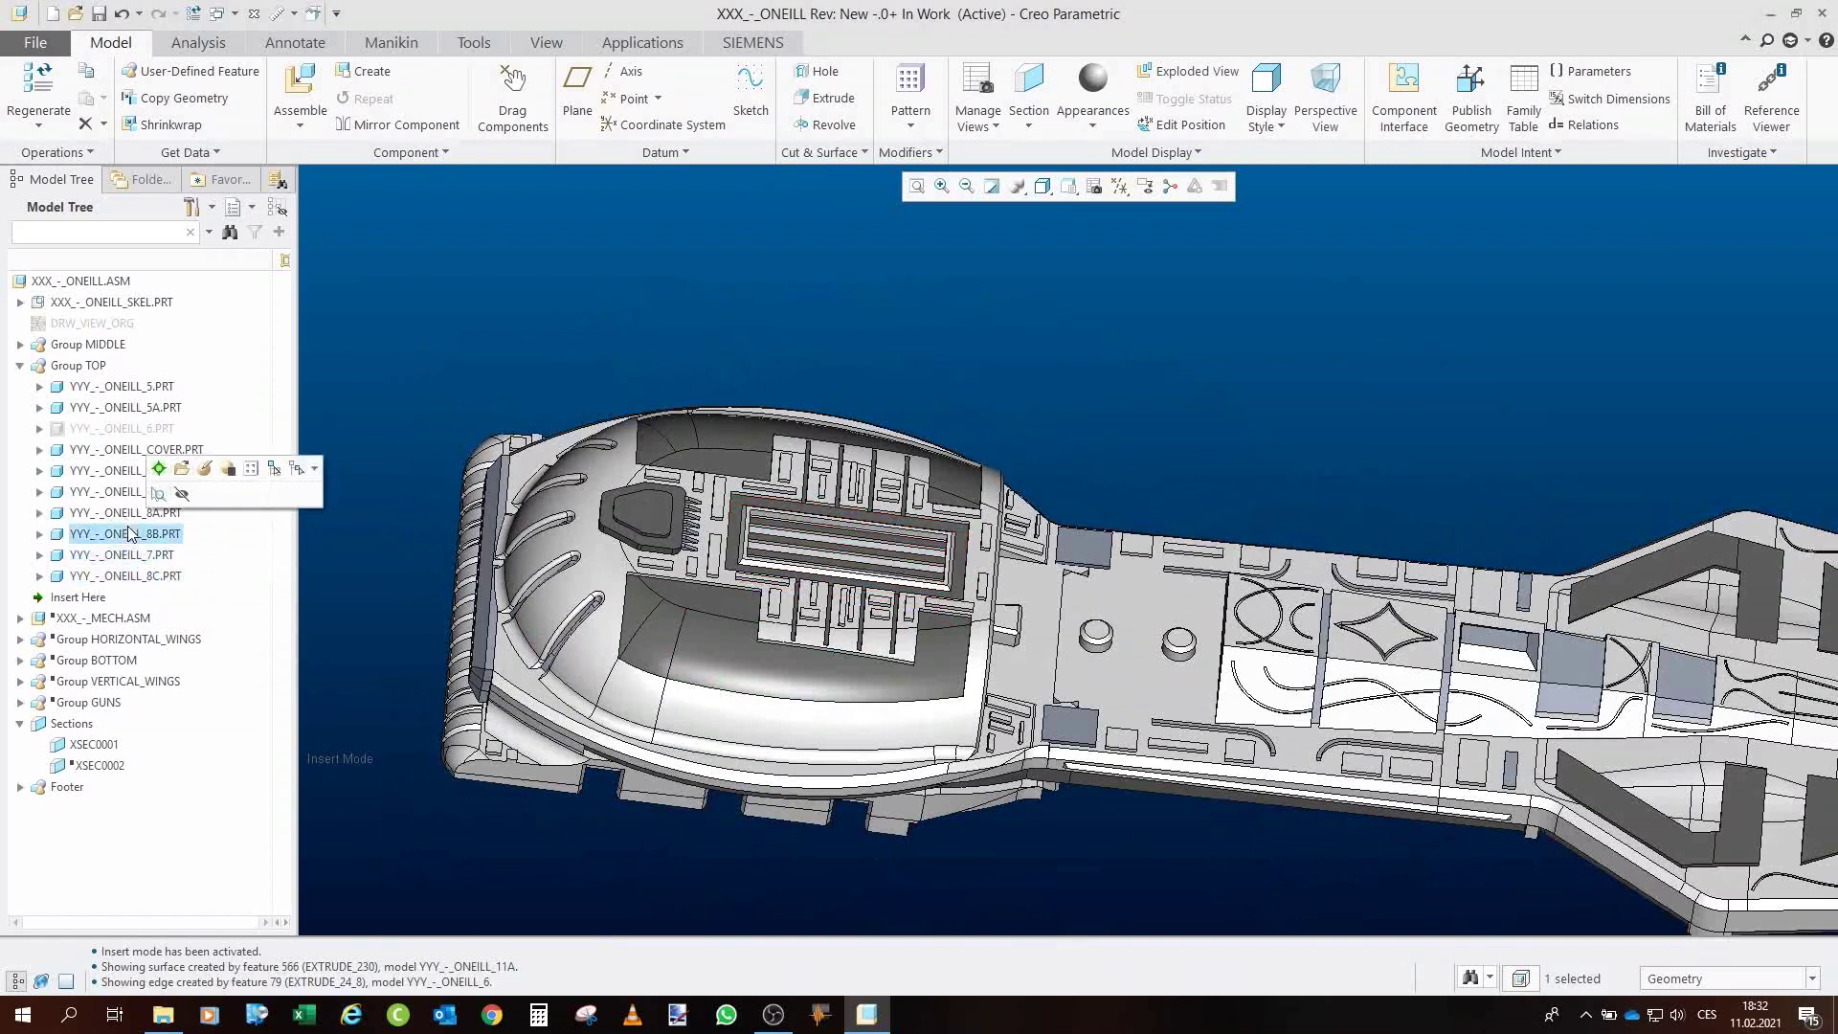
pyautogui.click(132, 512)
pyautogui.click(530, 381)
# - Locate YYY_-_ONEILL_6.PRT on the ship, then deselect it
pyautogui.moveTo(498, 412); pyautogui.dragTo(531, 381, button='middle')
pyautogui.click(144, 428)
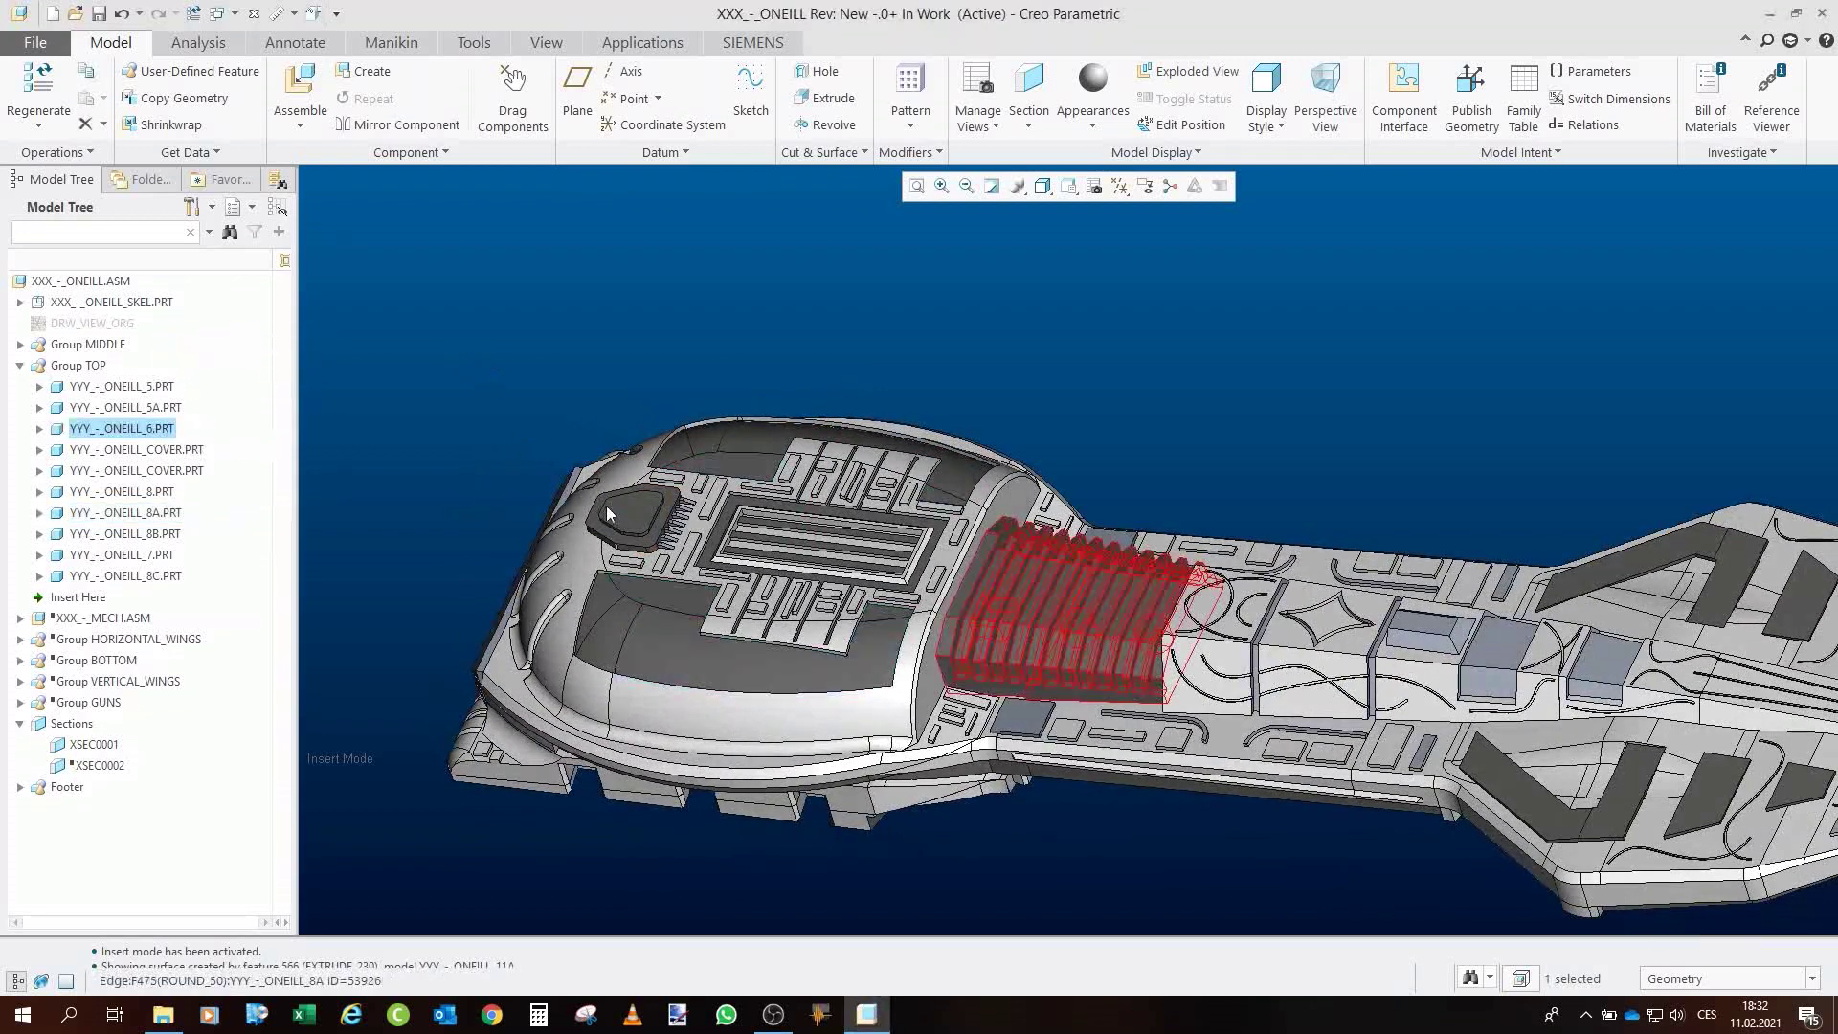
pyautogui.scroll(-3, 696, 669)
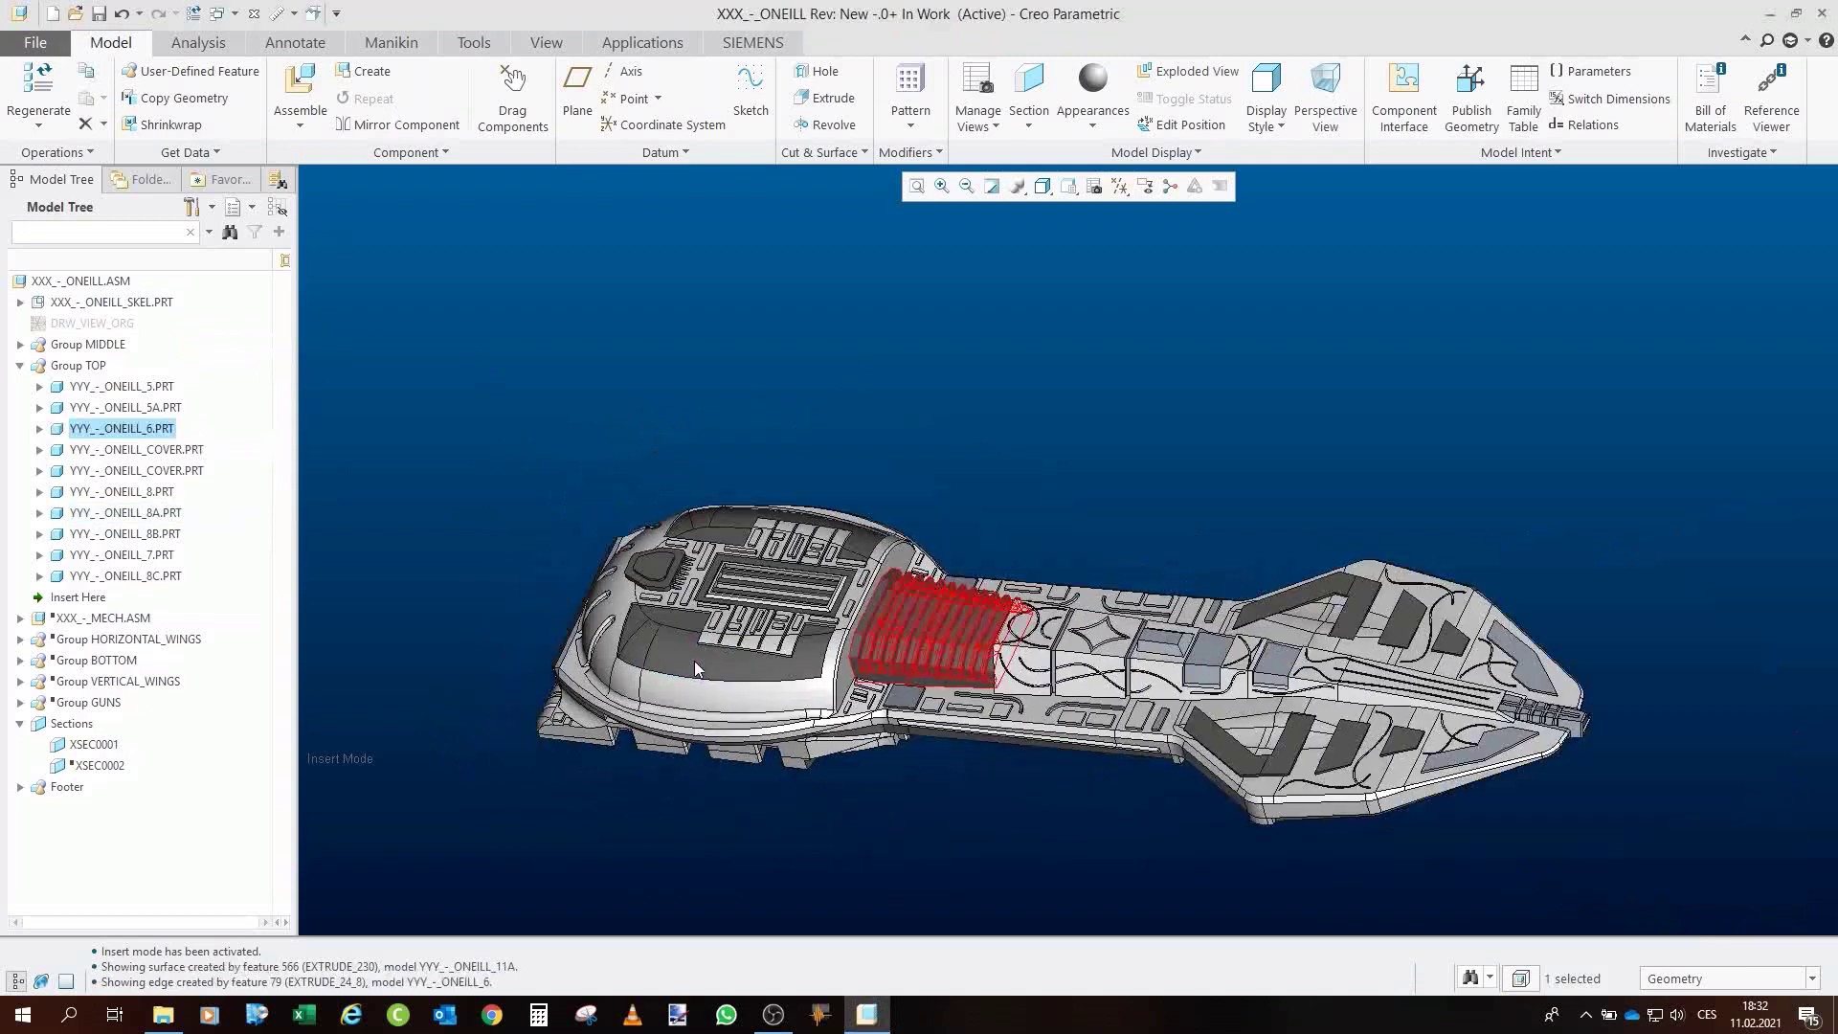
pyautogui.click(1095, 467)
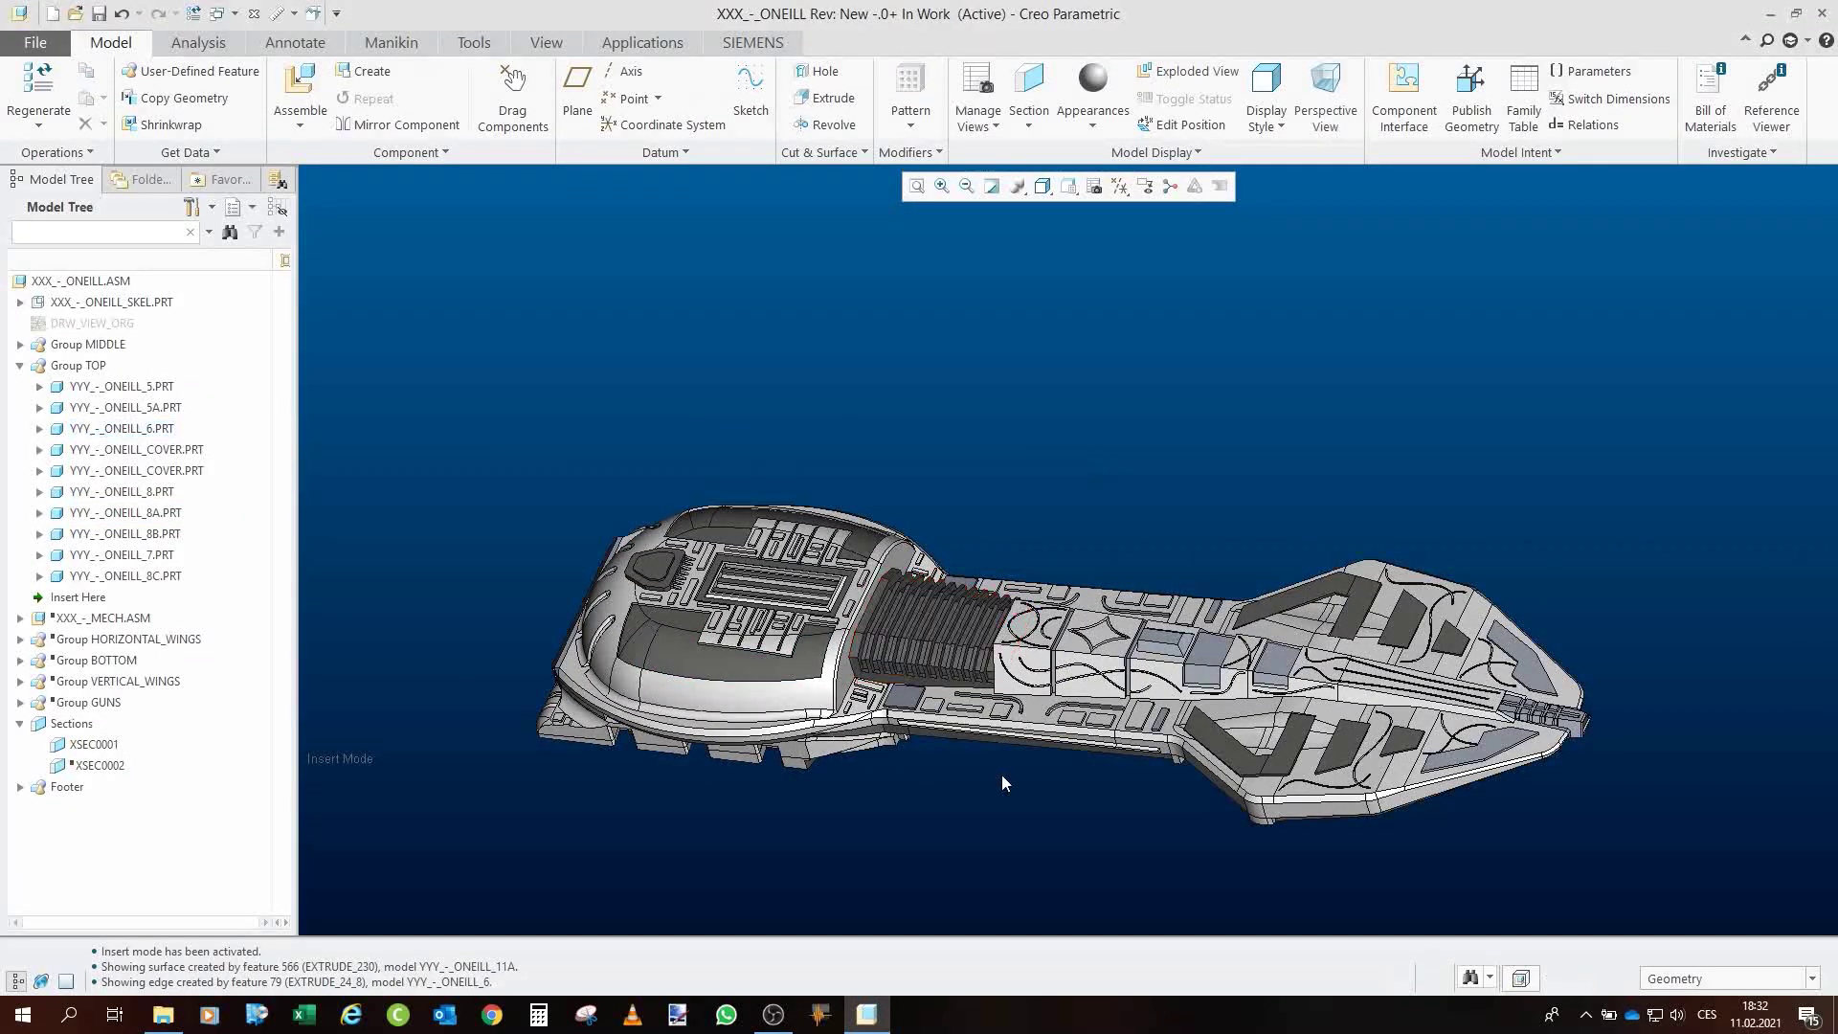
# - Orbit the ship to a flat top-down view of its engraved upper surface
pyautogui.moveTo(1001, 774); pyautogui.dragTo(1031, 773, button='middle')
pyautogui.scroll(3, 1312, 814)
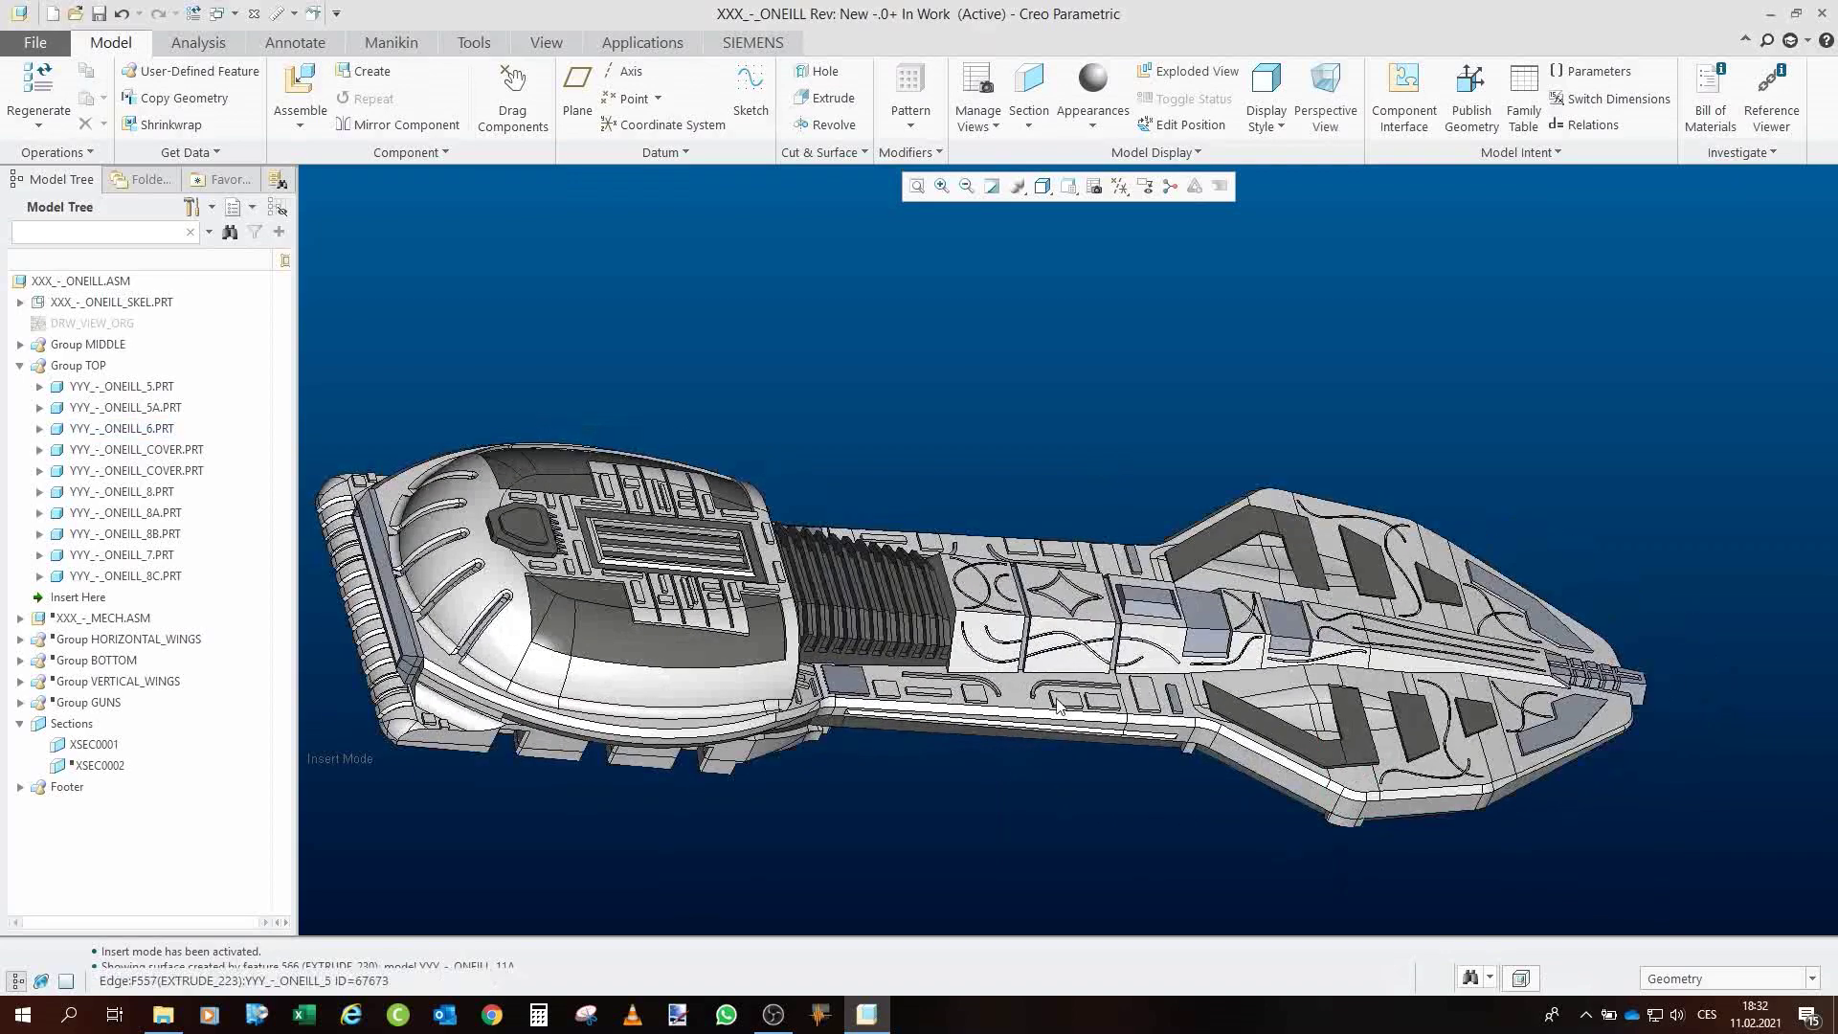
pyautogui.moveTo(898, 634); pyautogui.dragTo(747, 536, button='middle')
pyautogui.scroll(-3, 686, 564)
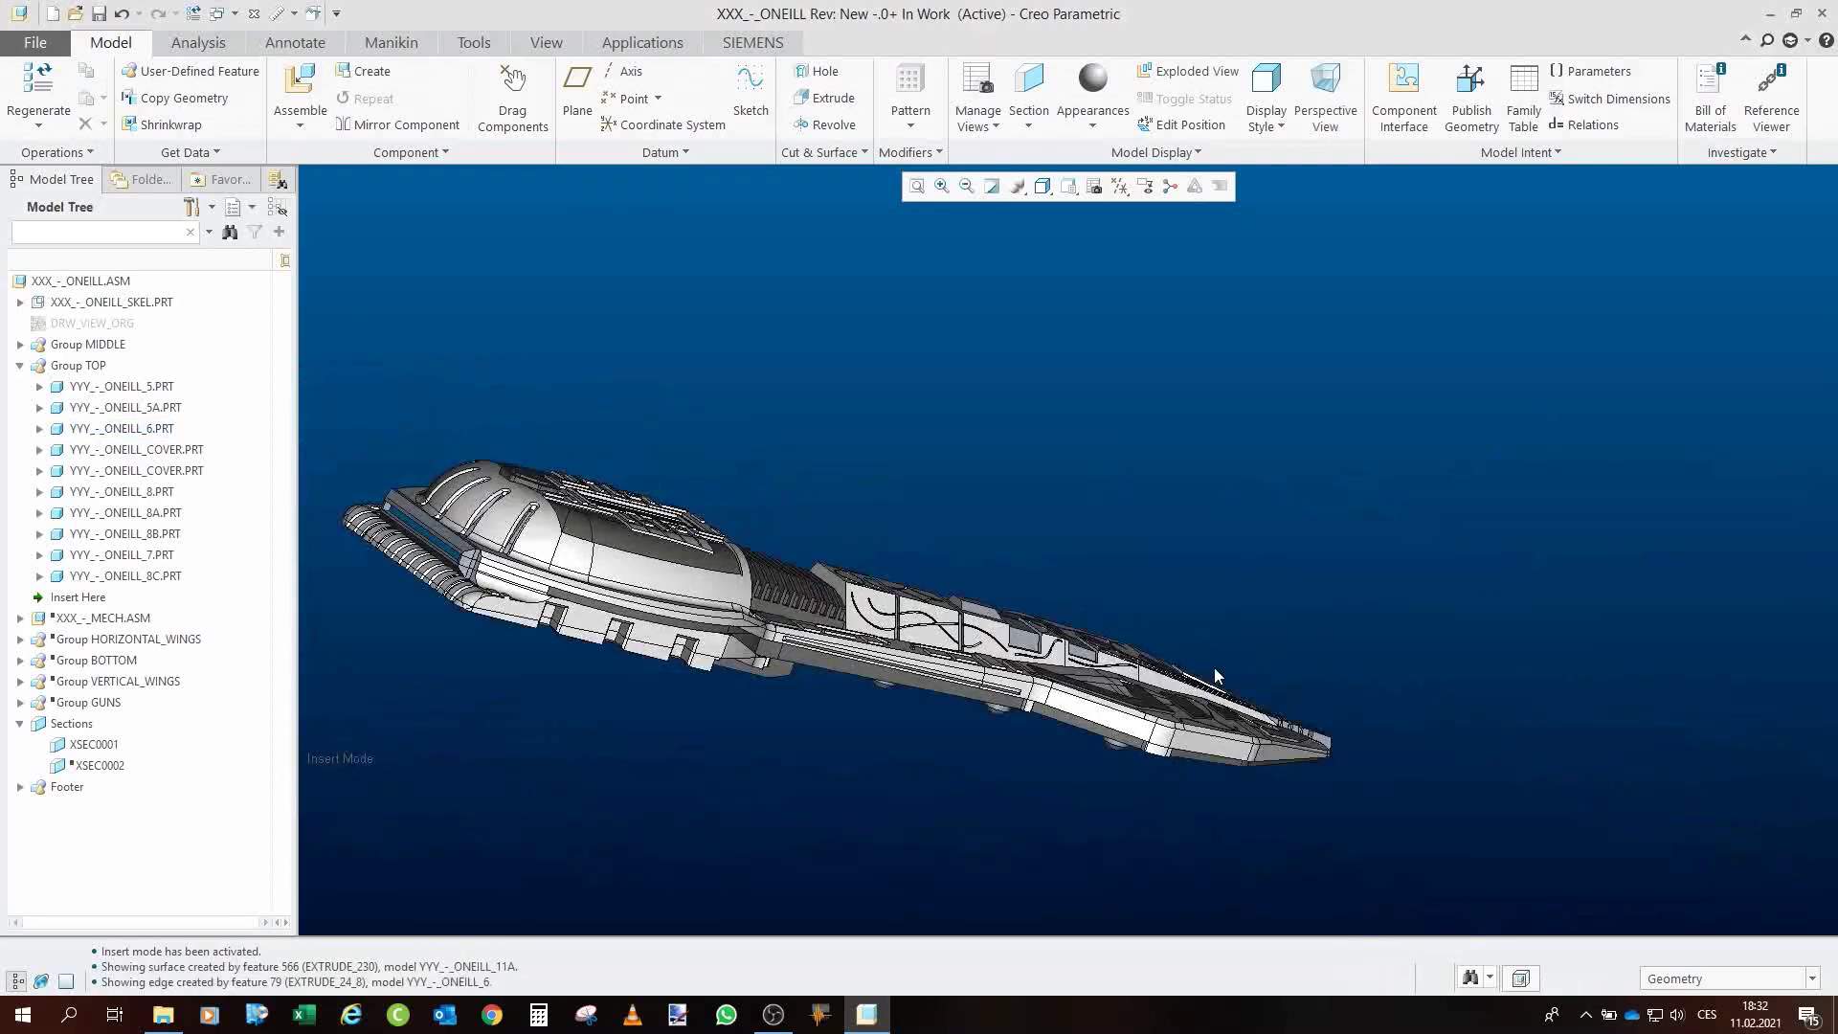
pyautogui.moveTo(1212, 668); pyautogui.dragTo(1137, 640, button='middle')
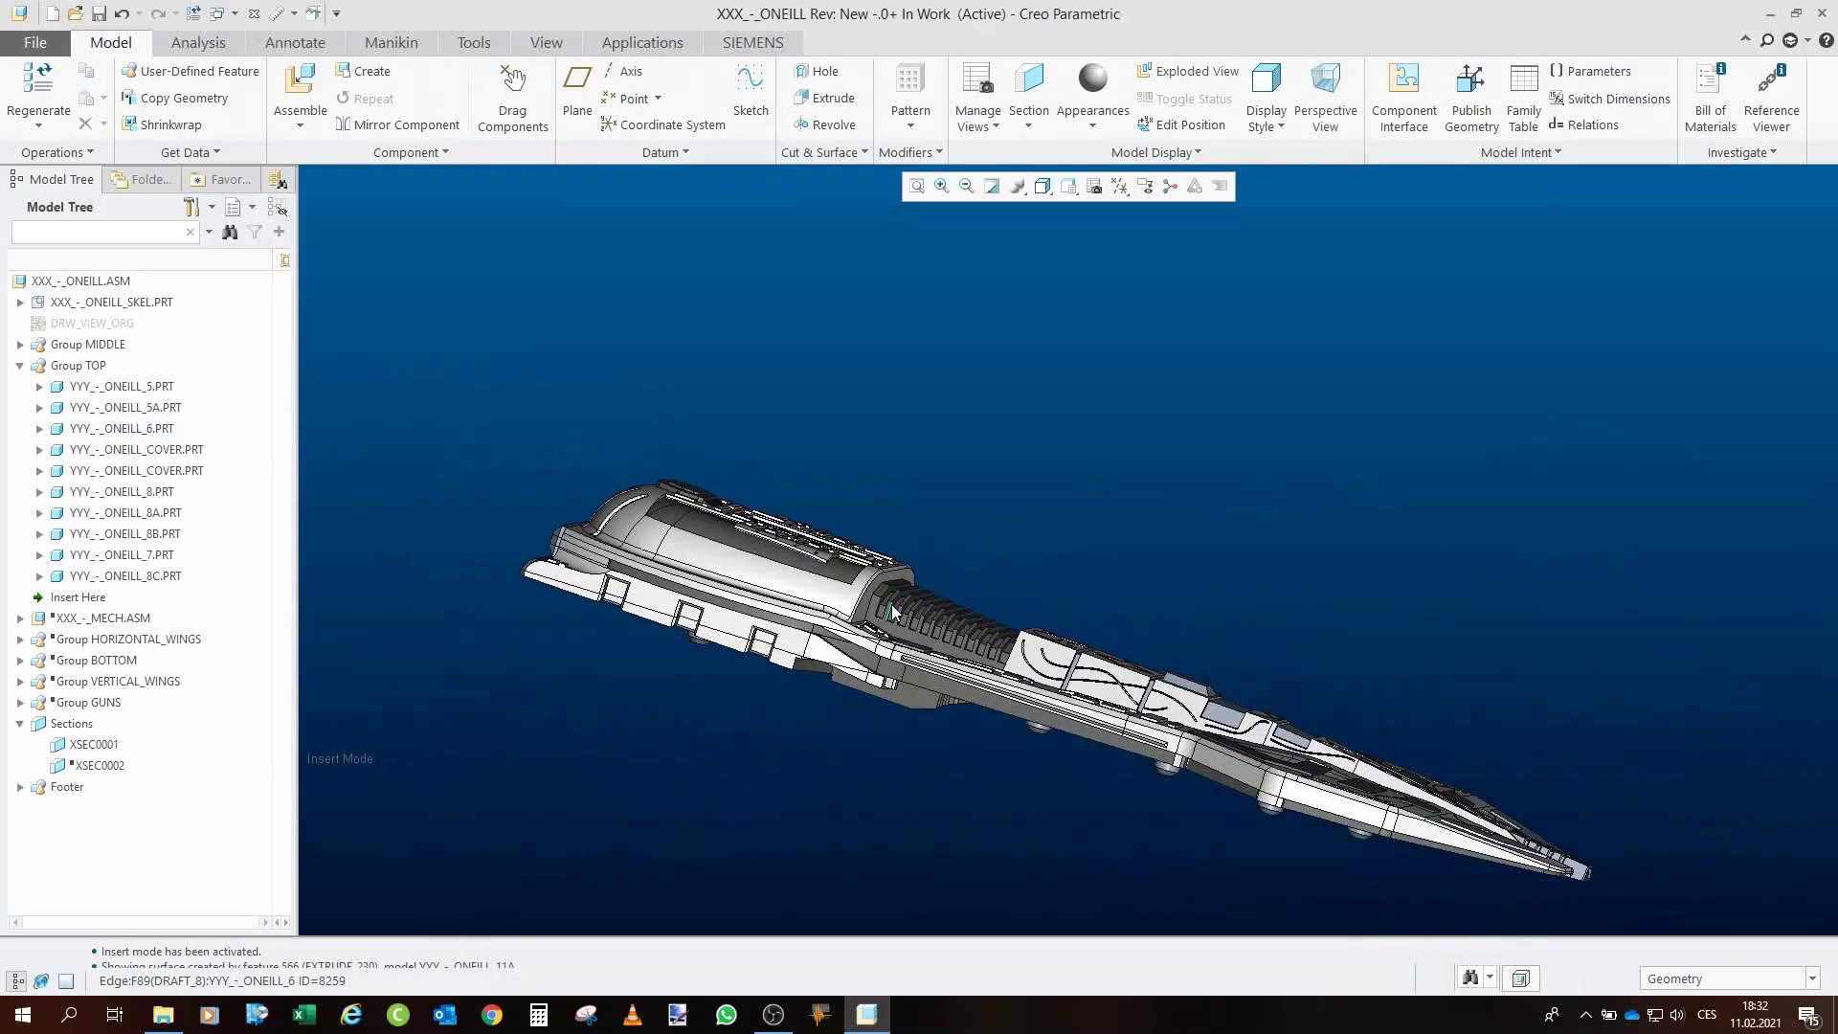
pyautogui.moveTo(890, 612); pyautogui.dragTo(869, 680, button='middle')
pyautogui.scroll(5, 931, 808)
pyautogui.moveTo(1179, 757); pyautogui.dragTo(1095, 685, button='middle')
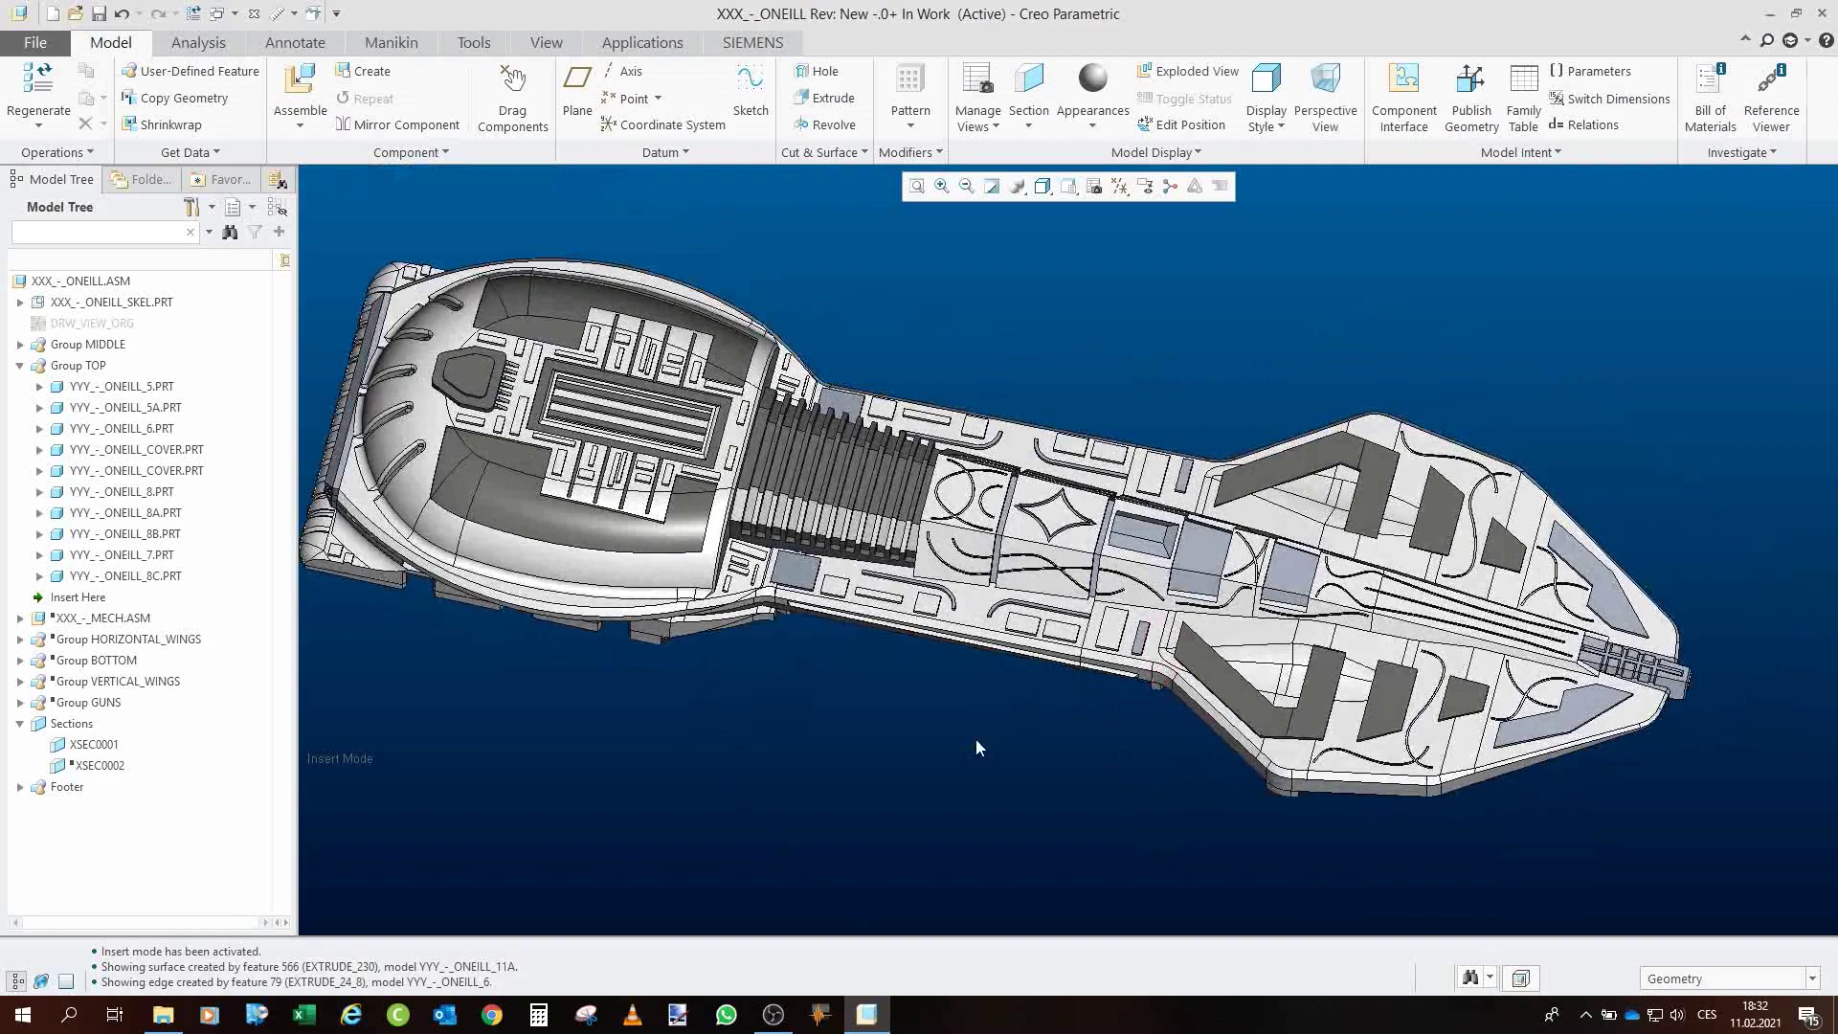
# - Zoom in and out on the deck engravings, viewing them from another angle
pyautogui.scroll(10, 956, 748)
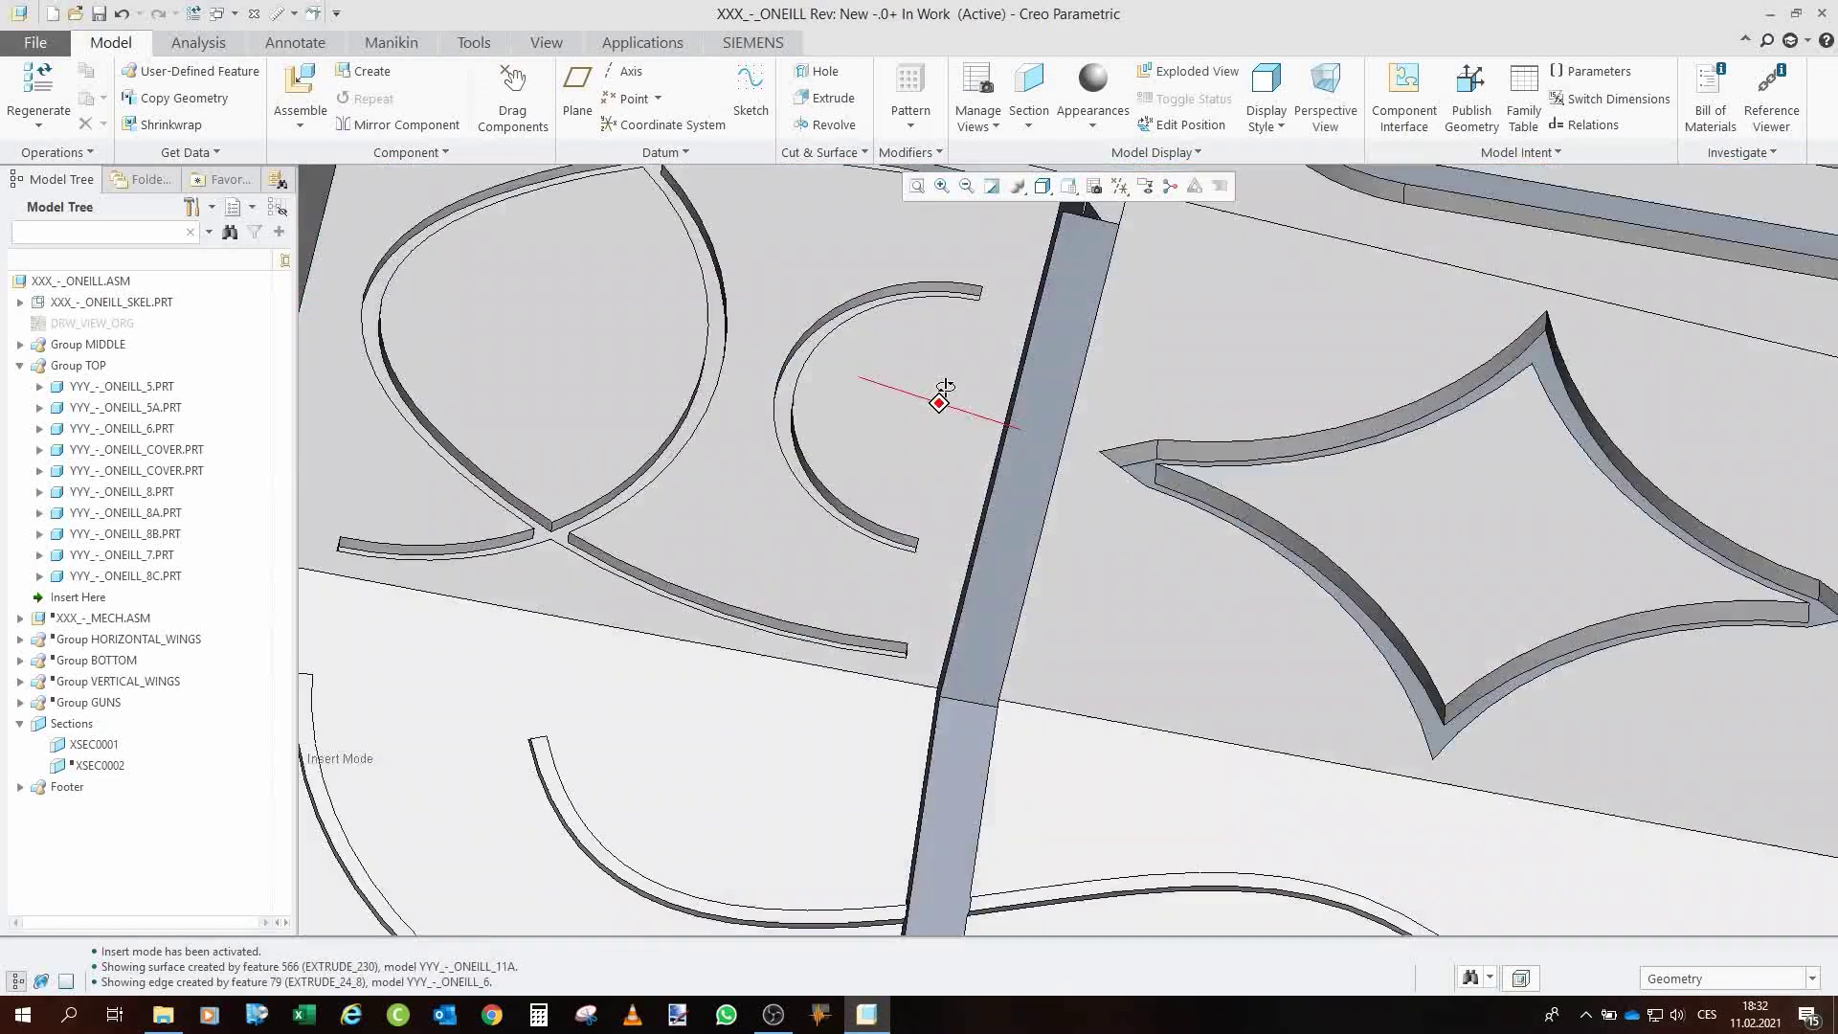
pyautogui.scroll(-8, 947, 380)
pyautogui.scroll(6, 988, 411)
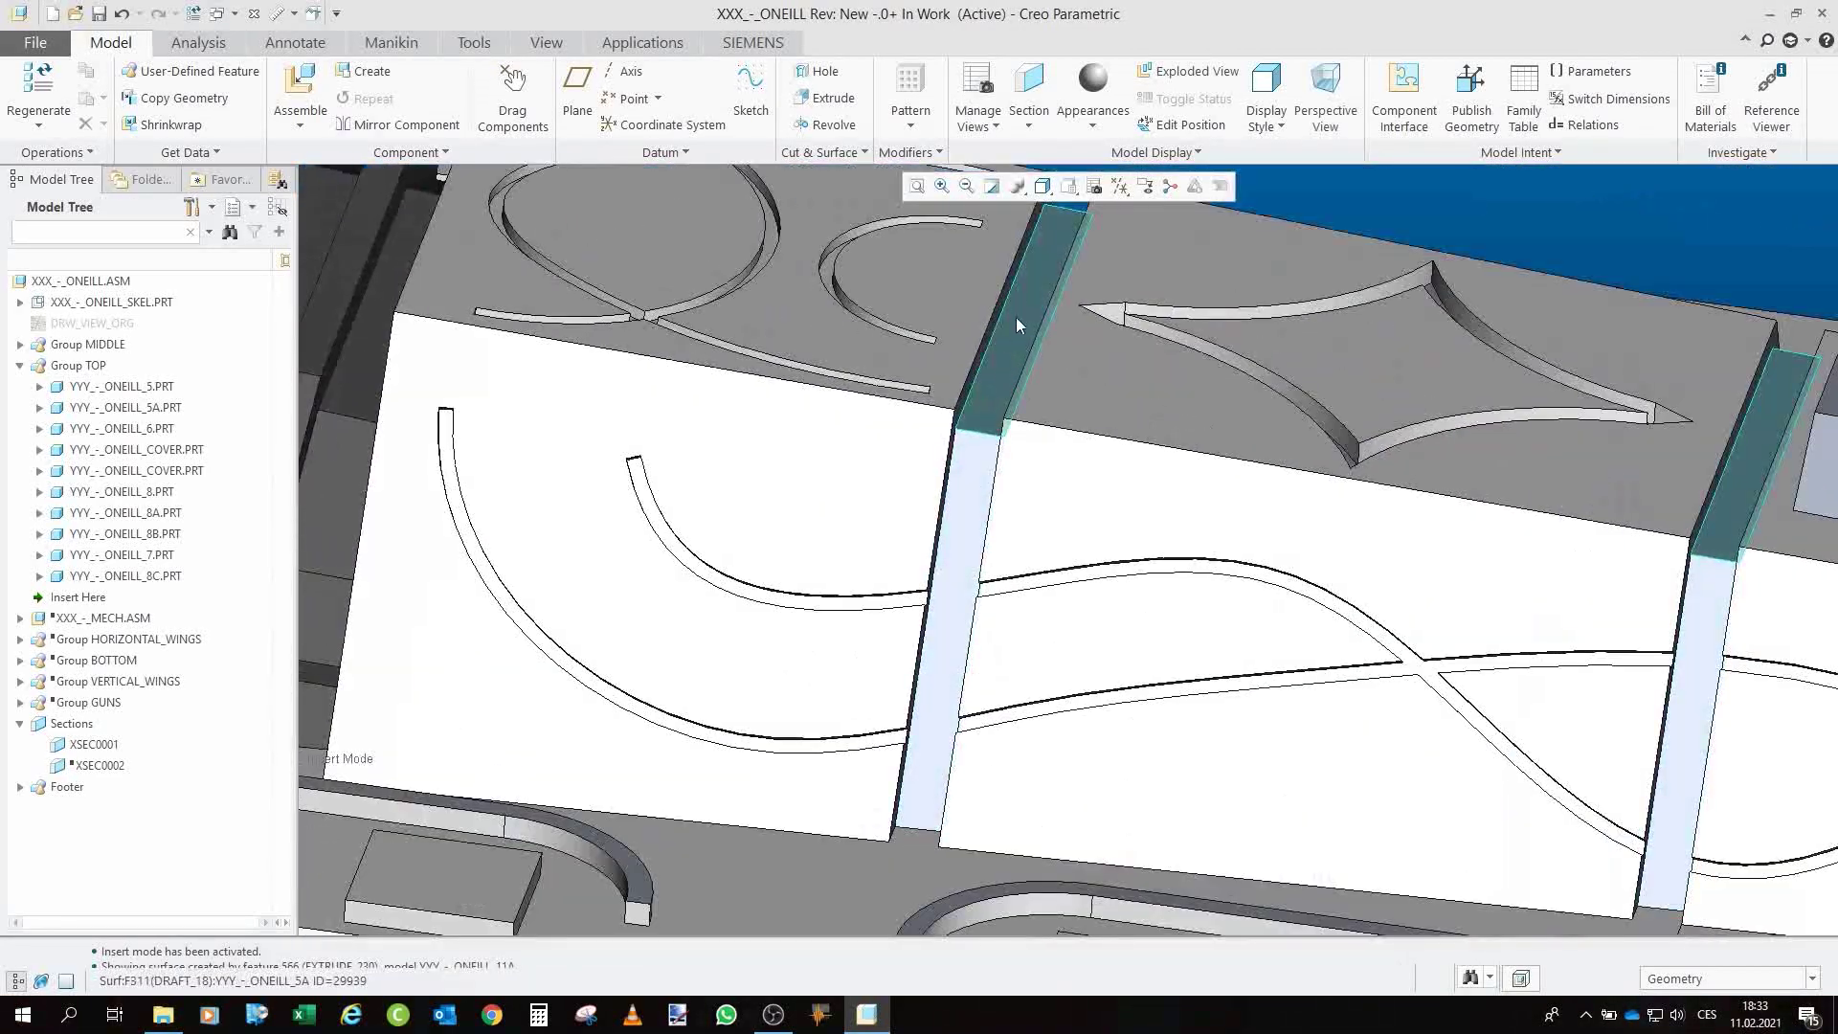
pyautogui.scroll(-6, 1019, 309)
pyautogui.scroll(5, 1350, 349)
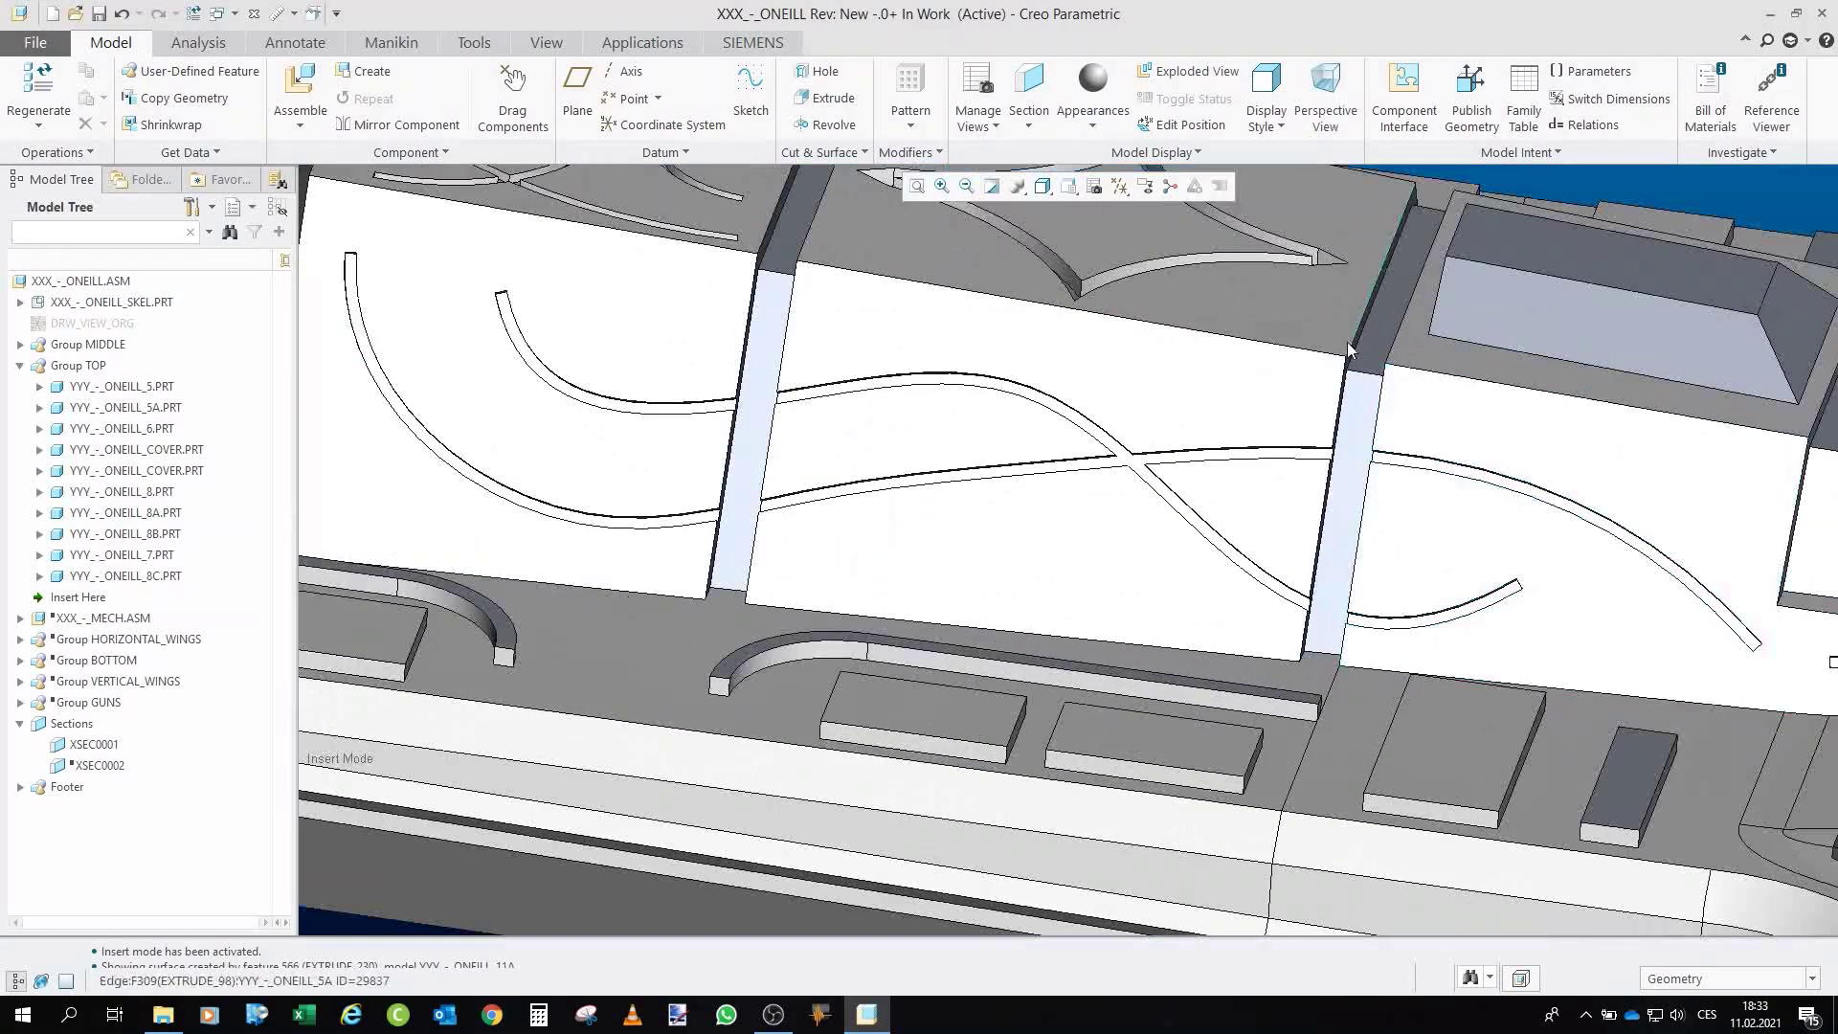
pyautogui.moveTo(1350, 349); pyautogui.dragTo(1409, 358, button='middle')
pyautogui.scroll(-6, 1513, 460)
pyautogui.scroll(6, 1249, 277)
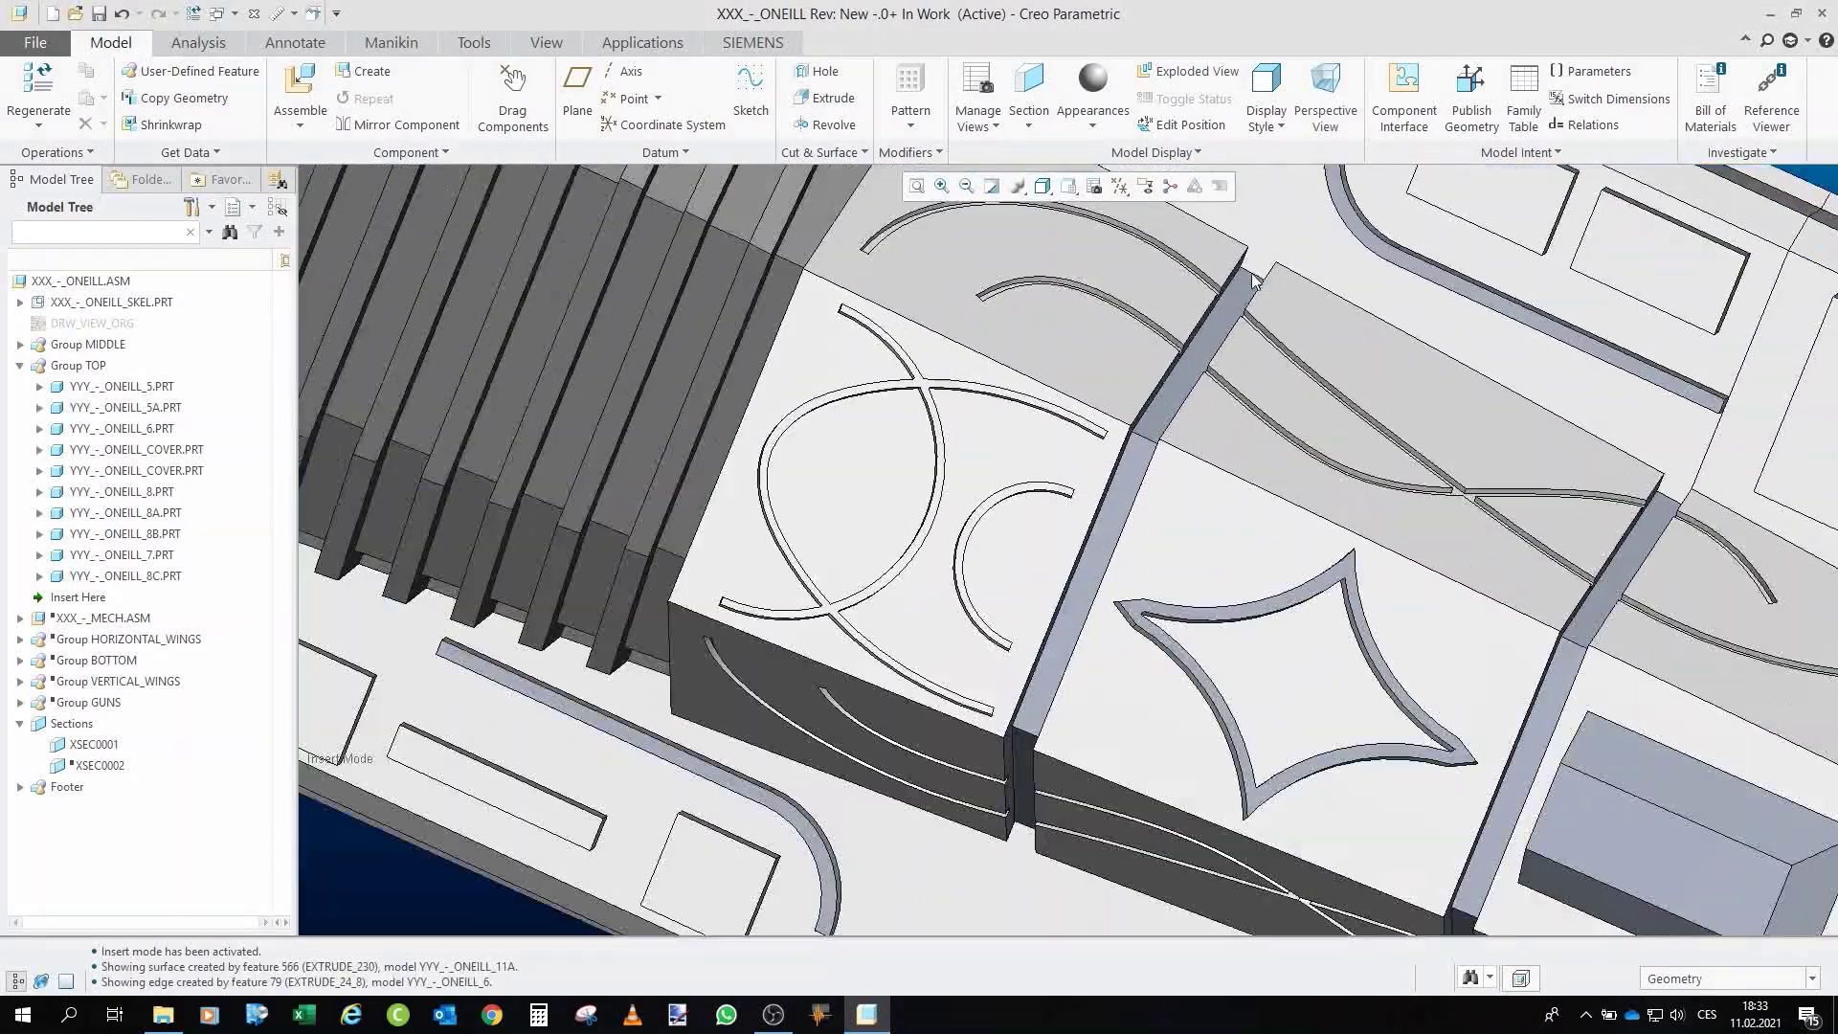
pyautogui.scroll(-5, 1156, 443)
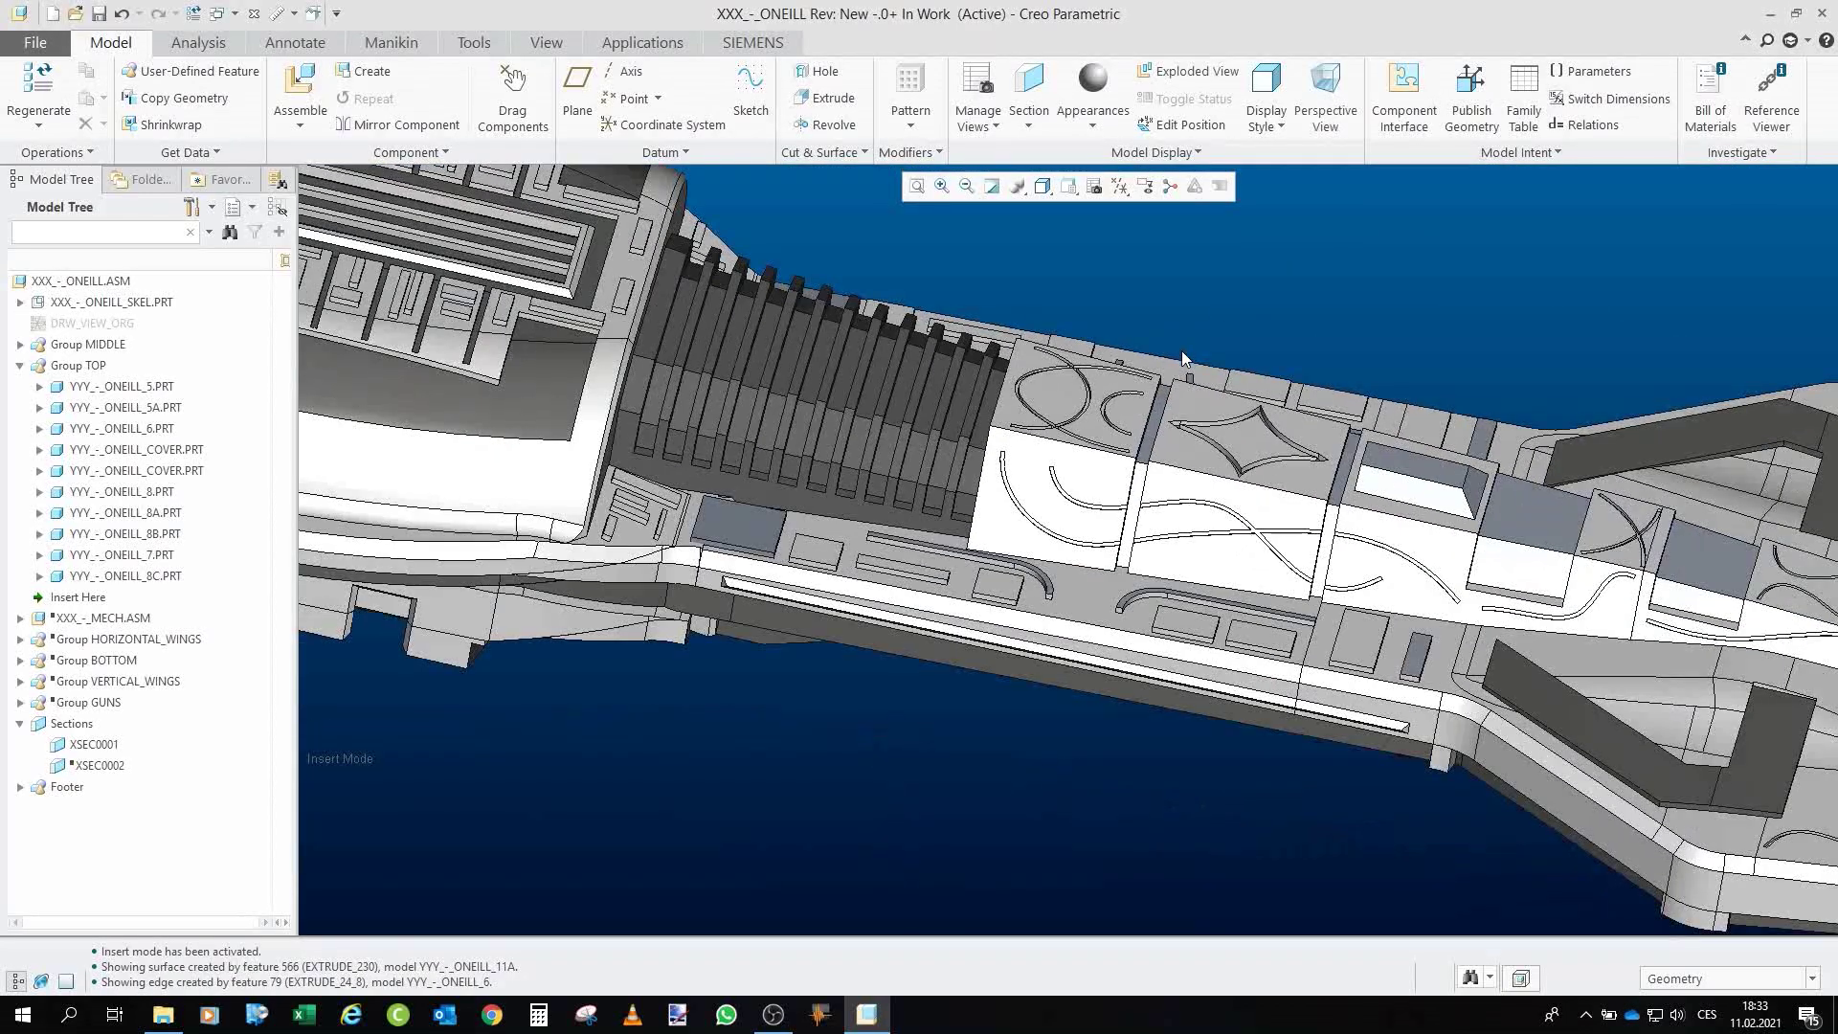
# - Zoom out and turn the ship end-on toward the cockpit dome
pyautogui.scroll(-6, 1180, 351)
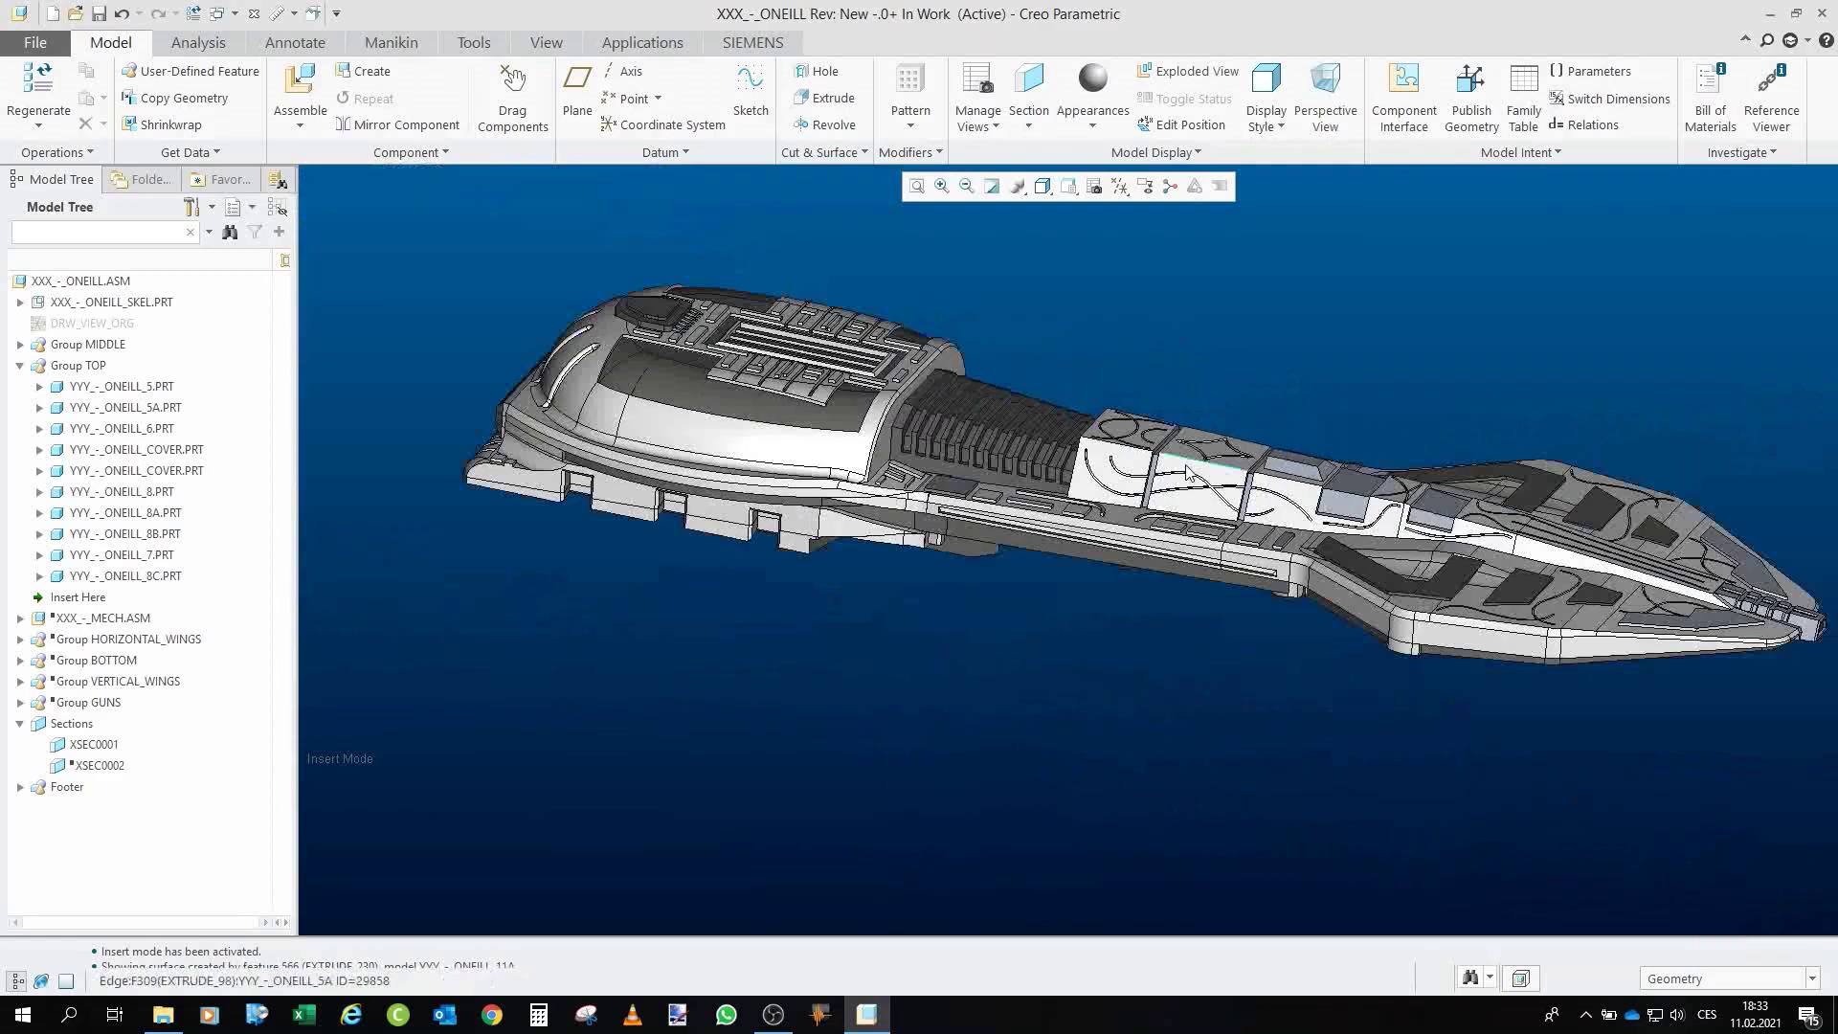
pyautogui.moveTo(1159, 426); pyautogui.dragTo(1172, 522, button='middle')
pyautogui.moveTo(686, 343); pyautogui.dragTo(788, 459, button='middle')
pyautogui.scroll(6, 868, 632)
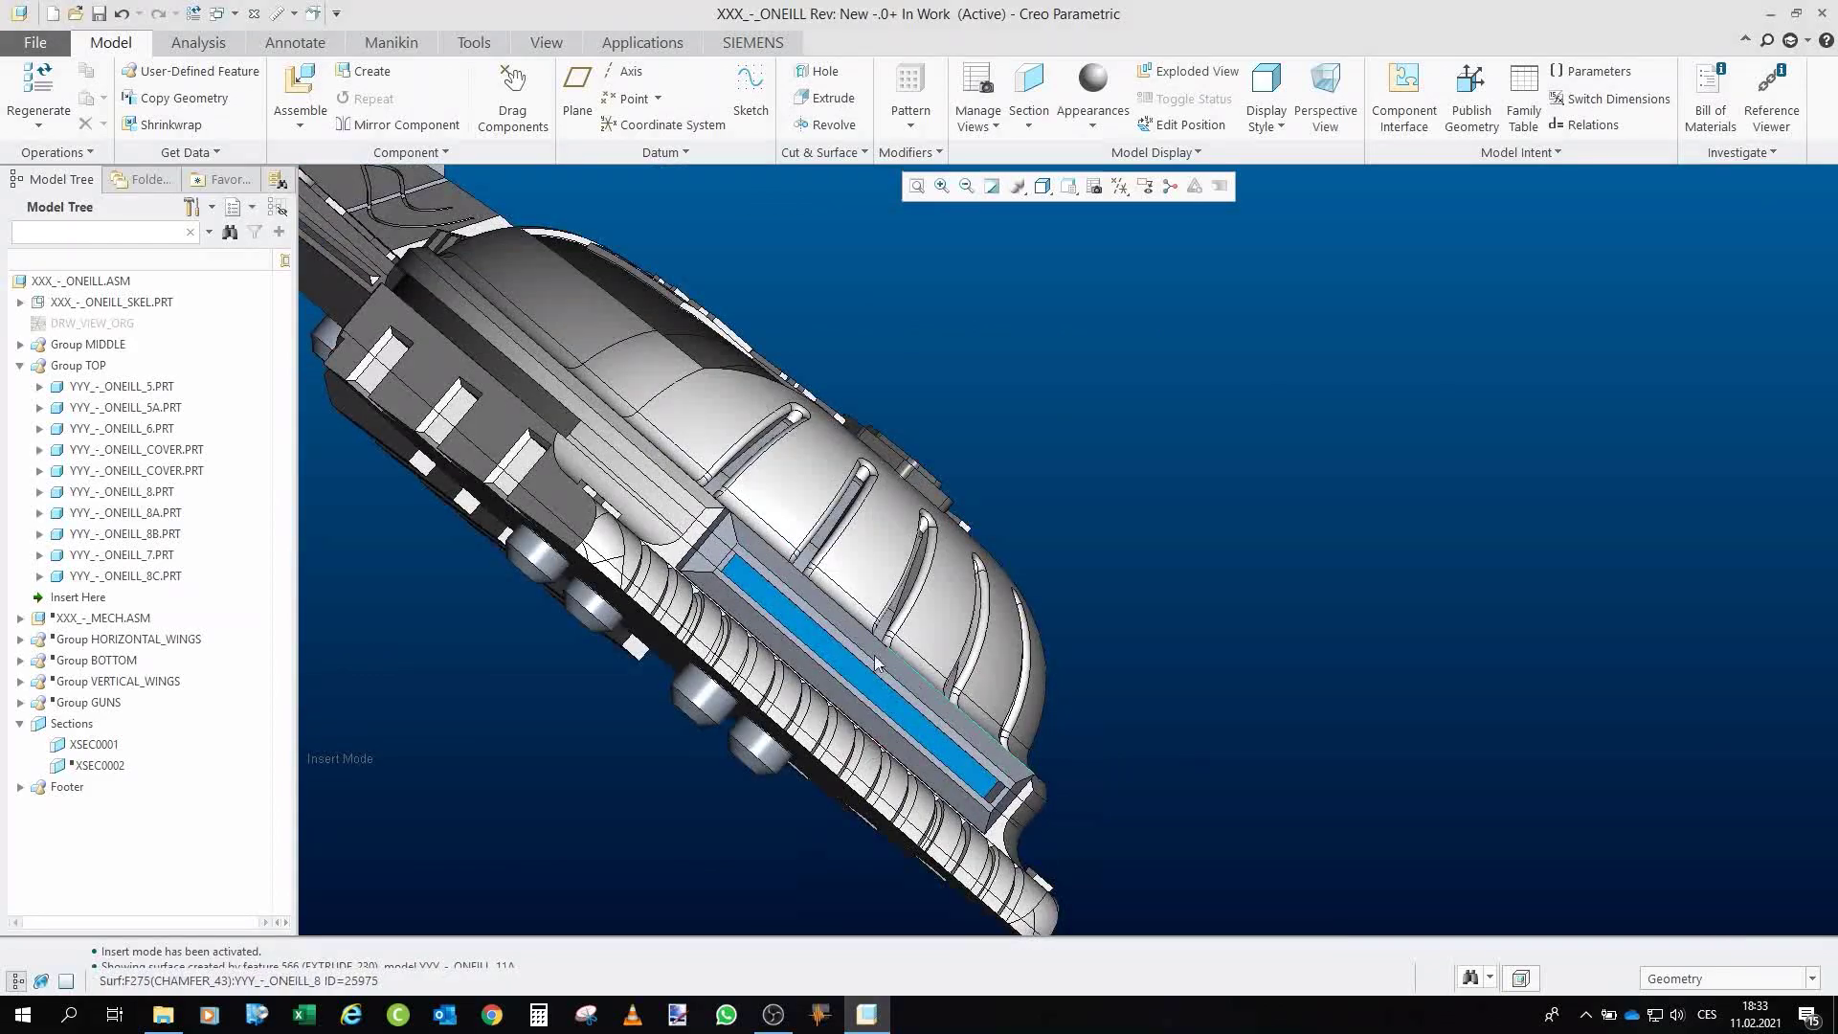
# - Swing the ship from an oblique nose view to a flat, face-on view of its pegged underside
pyautogui.moveTo(828, 627); pyautogui.dragTo(780, 648, button='middle')
pyautogui.scroll(-3, 657, 561)
pyautogui.scroll(2, 1293, 488)
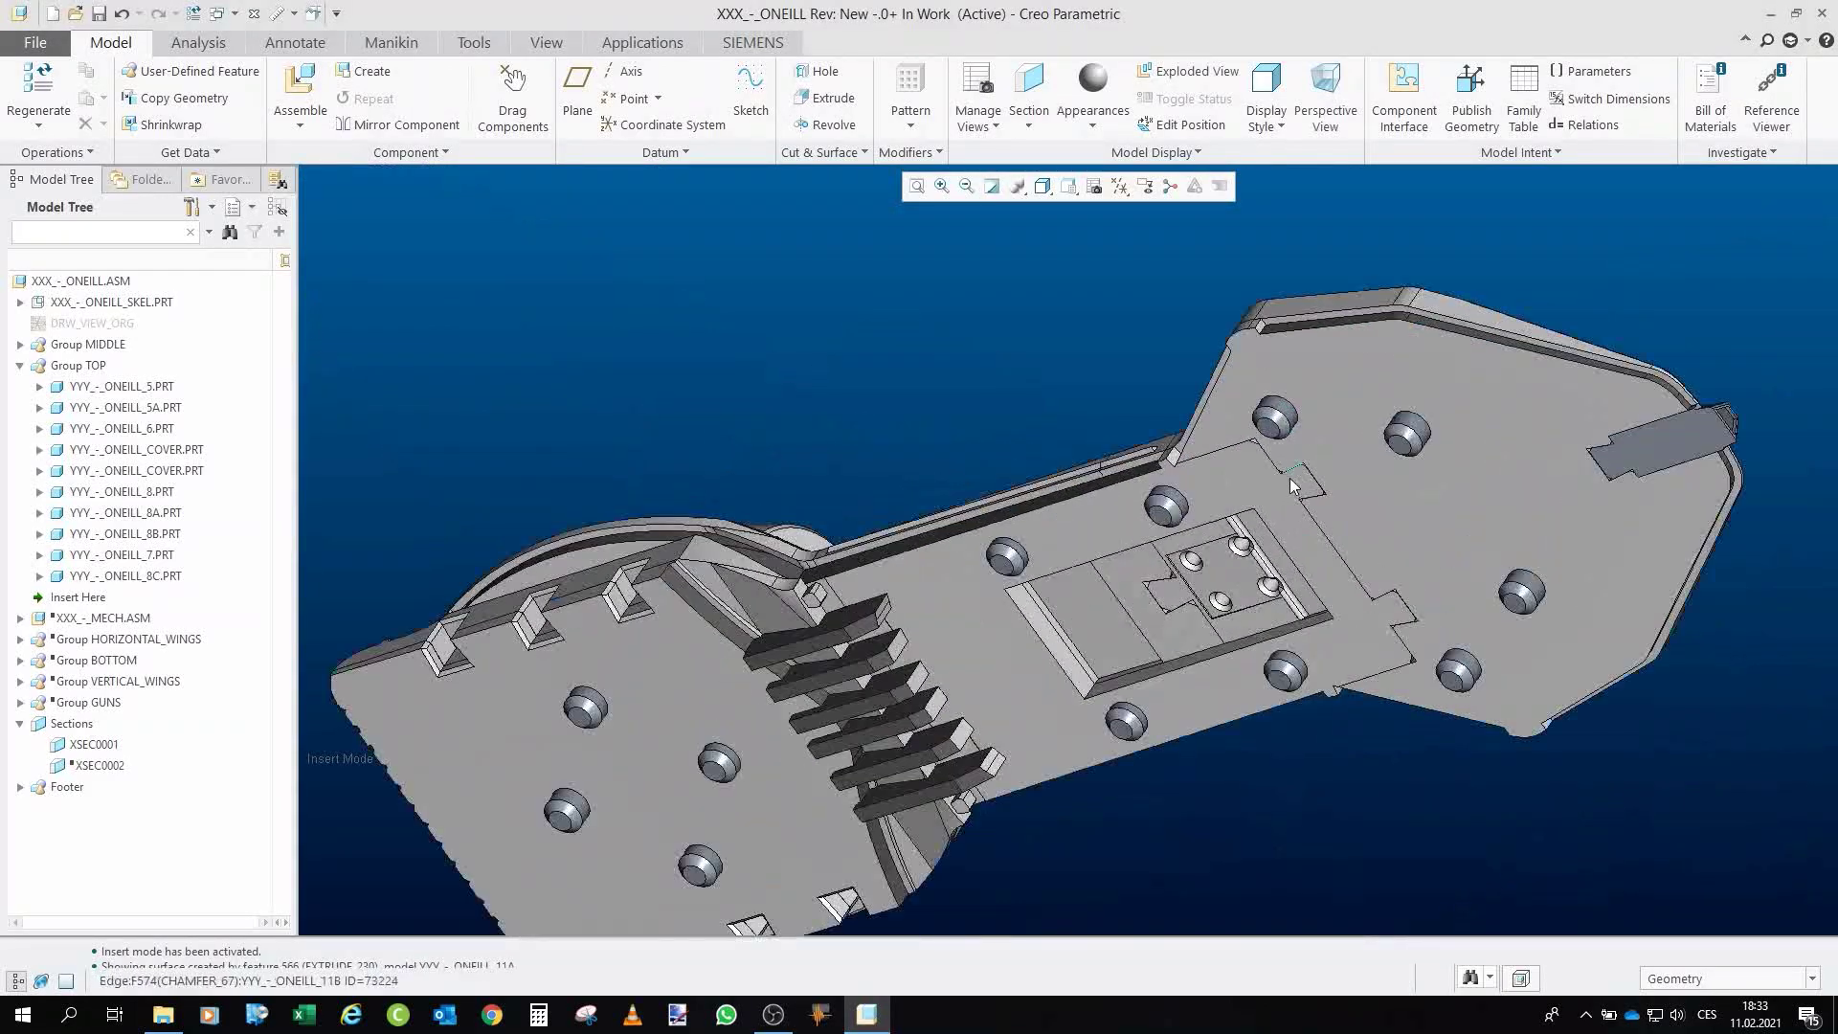
pyautogui.moveTo(1290, 488)
pyautogui.mouseDown(button='middle')
pyautogui.moveTo(1297, 463)
pyautogui.moveTo(1074, 467)
pyautogui.moveTo(1118, 532)
pyautogui.moveTo(1101, 596)
pyautogui.mouseUp(button='middle')
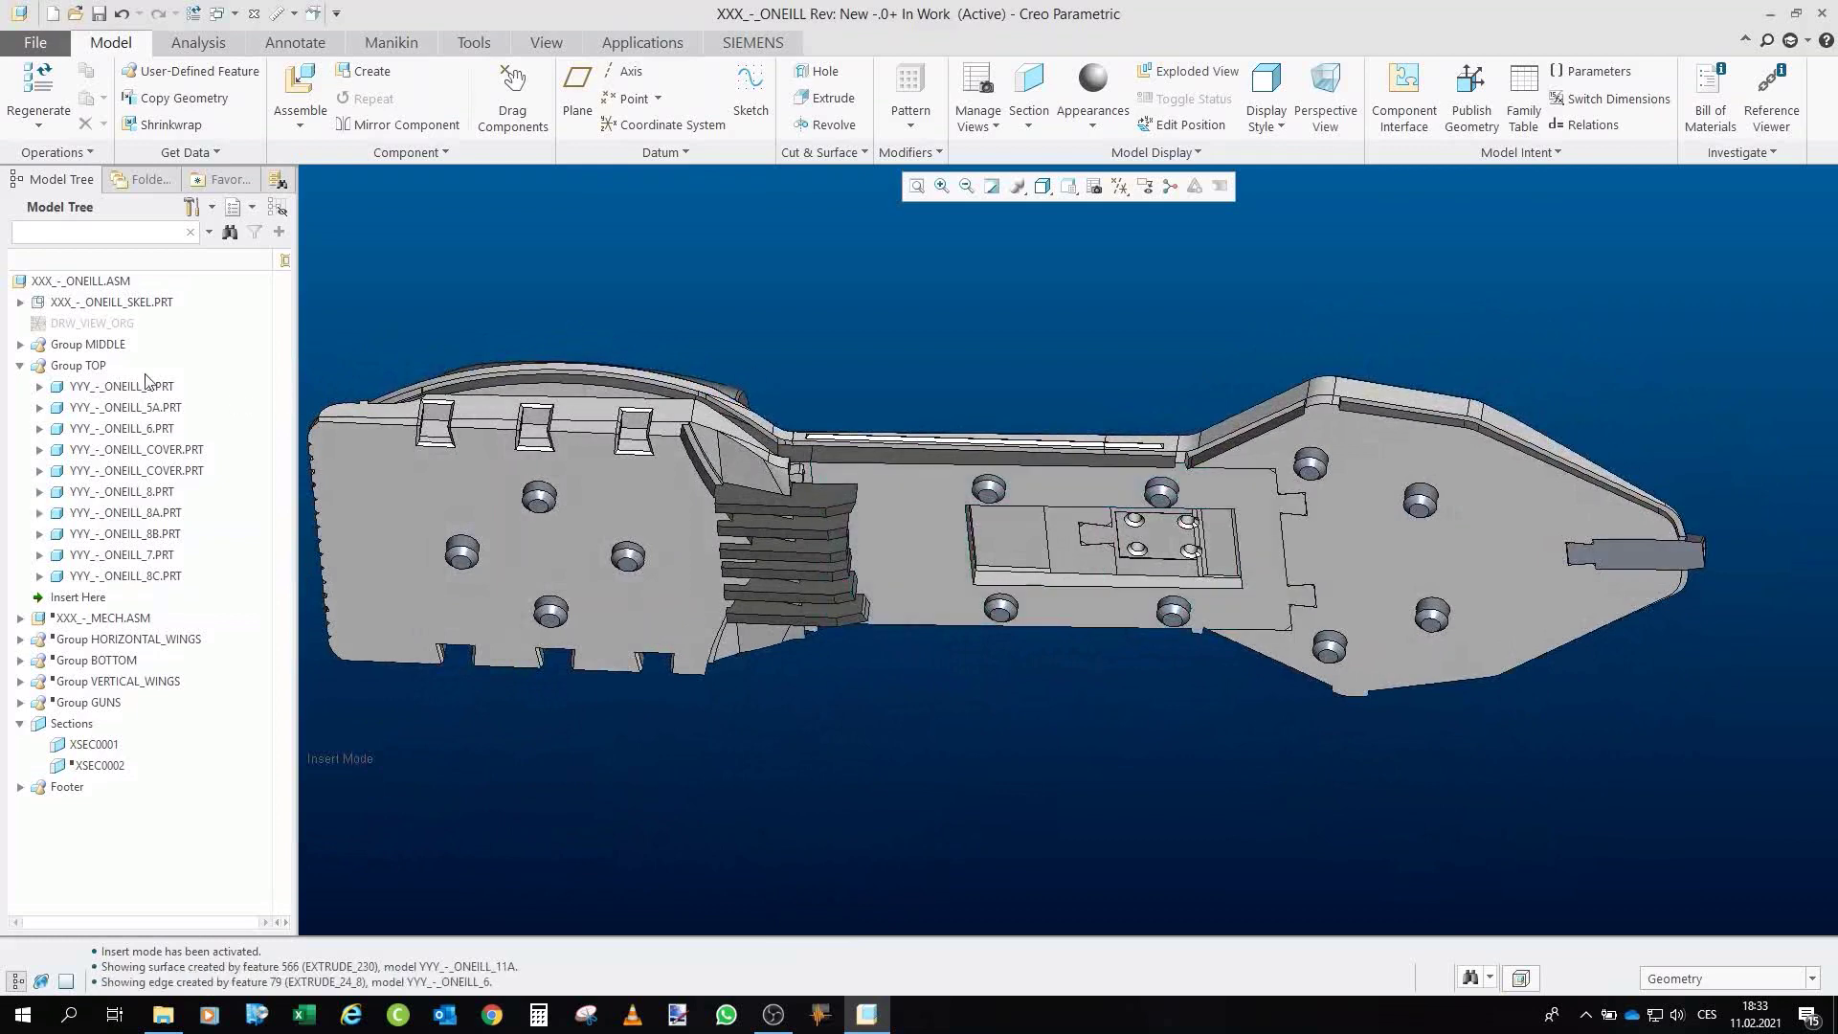
# - Hide Group MIDDLE and zoom out on the exposed top group
pyautogui.click(84, 346)
pyautogui.click(117, 280)
pyautogui.scroll(-6, 1116, 541)
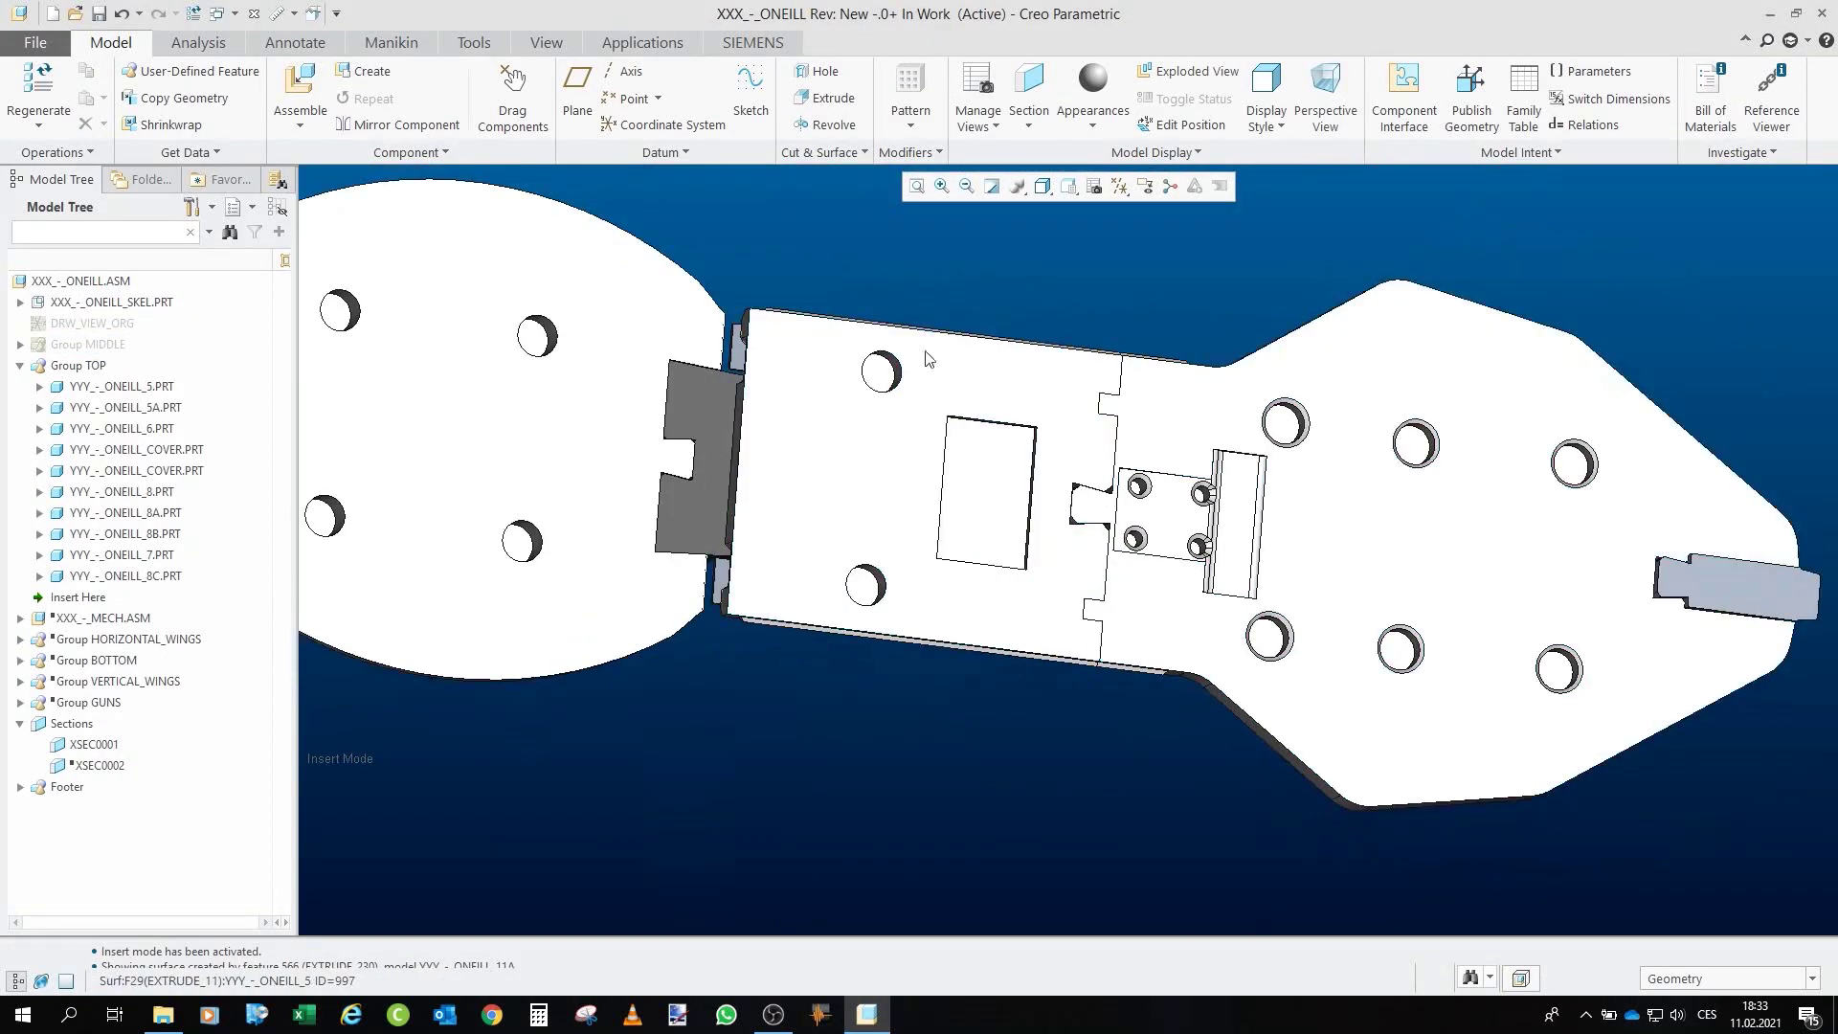
pyautogui.scroll(-2, 1149, 517)
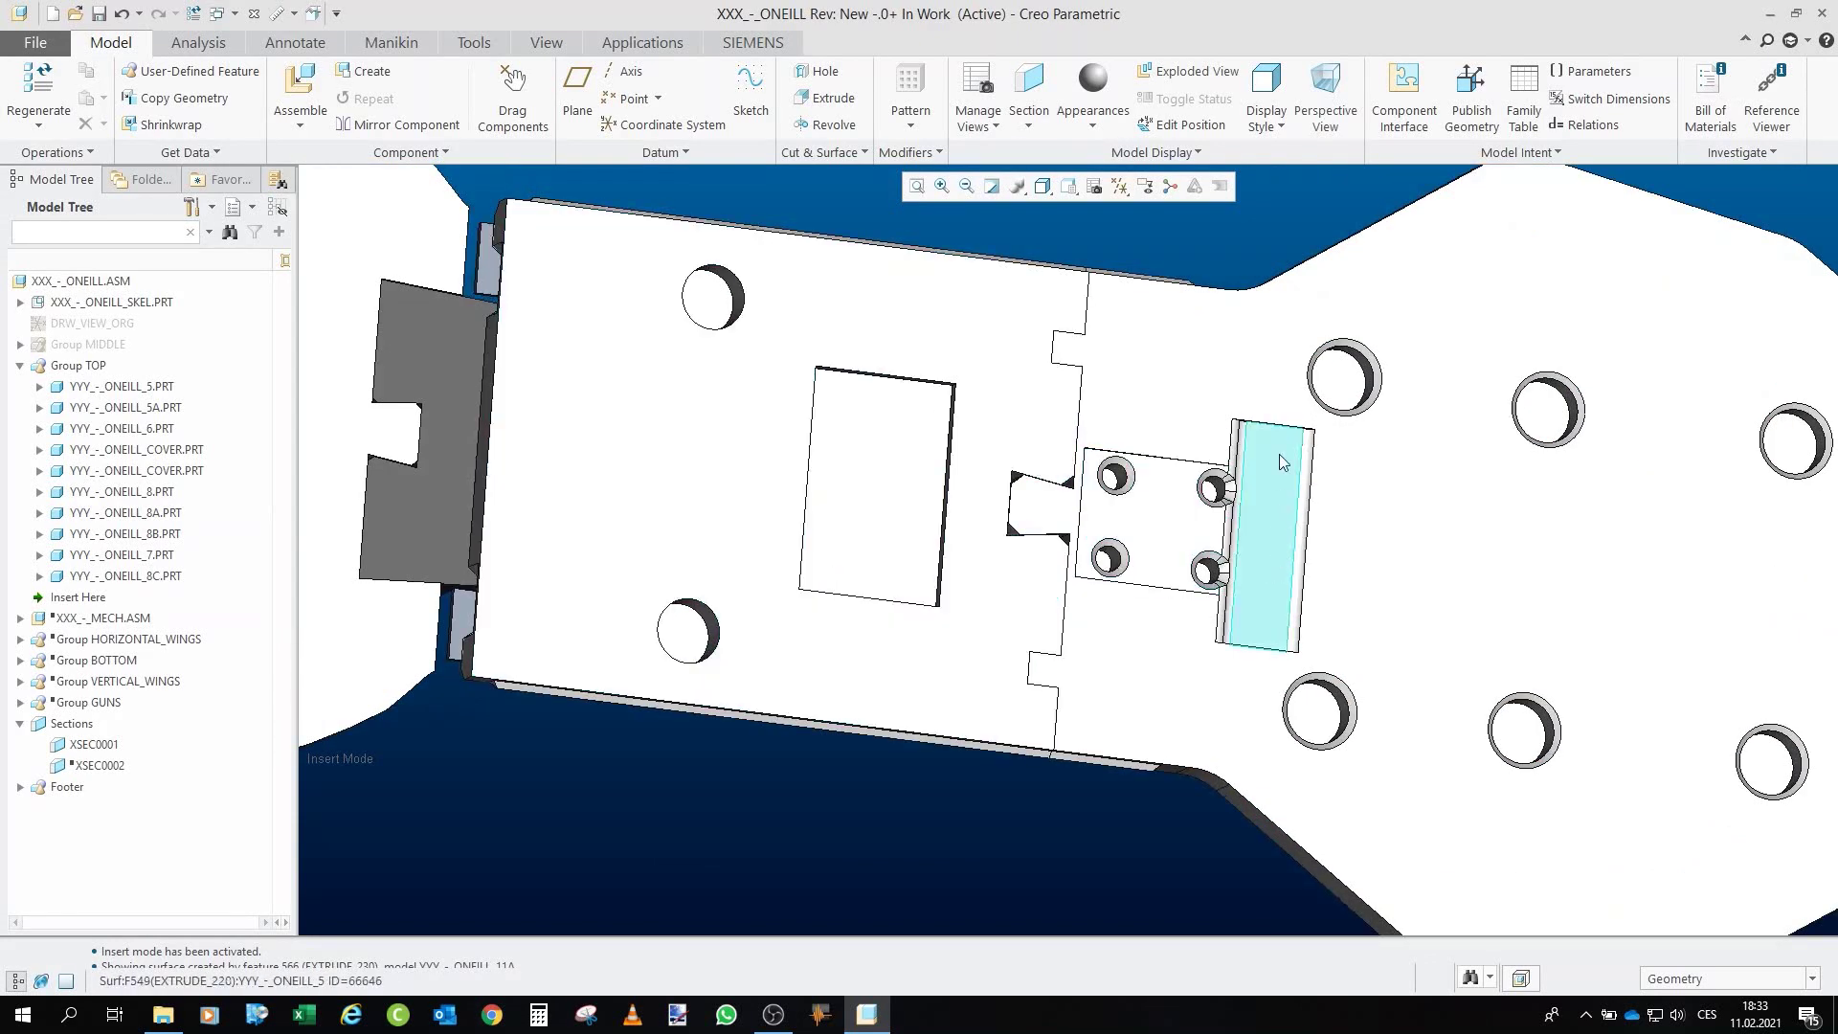
# - Inspect the top group's underside plates and bracket face-on, then edge-on
pyautogui.moveTo(1271, 470)
pyautogui.mouseDown(button='middle')
pyautogui.moveTo(1160, 507)
pyautogui.moveTo(1187, 565)
pyautogui.moveTo(1276, 645)
pyautogui.moveTo(1255, 653)
pyautogui.moveTo(1149, 517)
pyautogui.moveTo(1251, 336)
pyautogui.mouseUp(button='middle')
pyautogui.scroll(3, 1149, 508)
pyautogui.scroll(-5, 1143, 500)
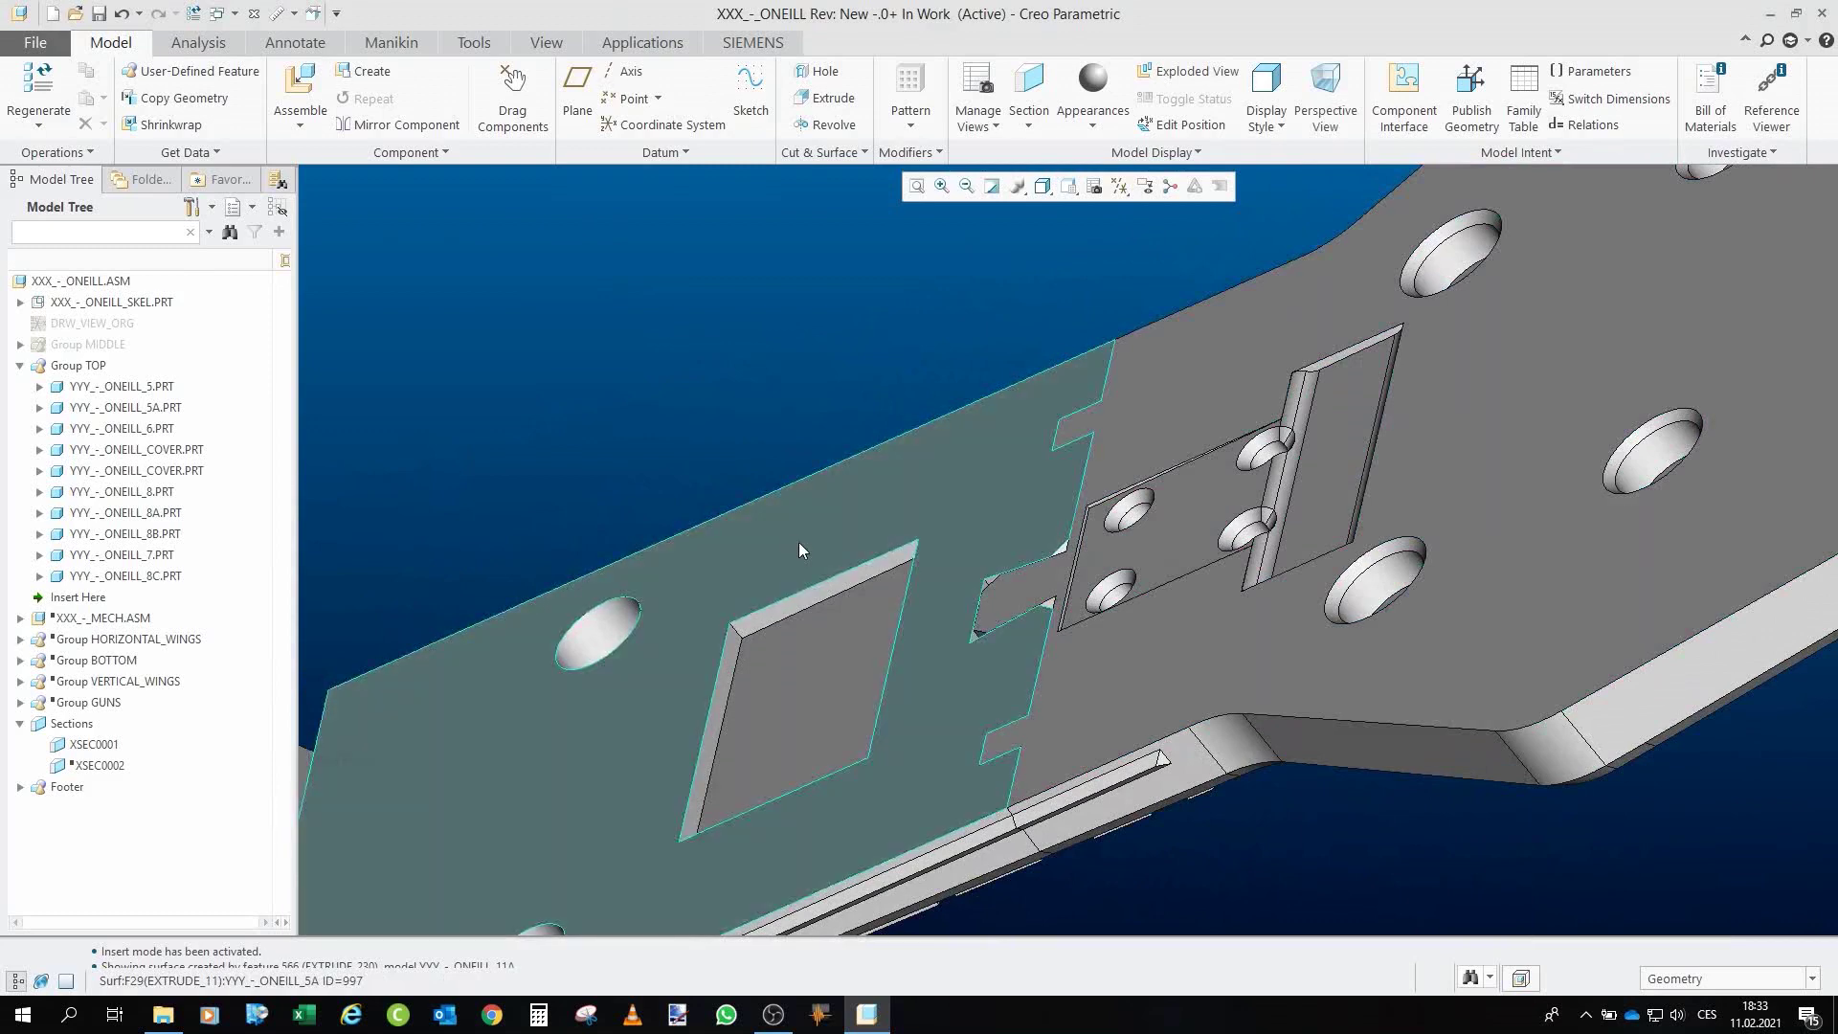
pyautogui.moveTo(799, 542); pyautogui.dragTo(835, 611, button='middle')
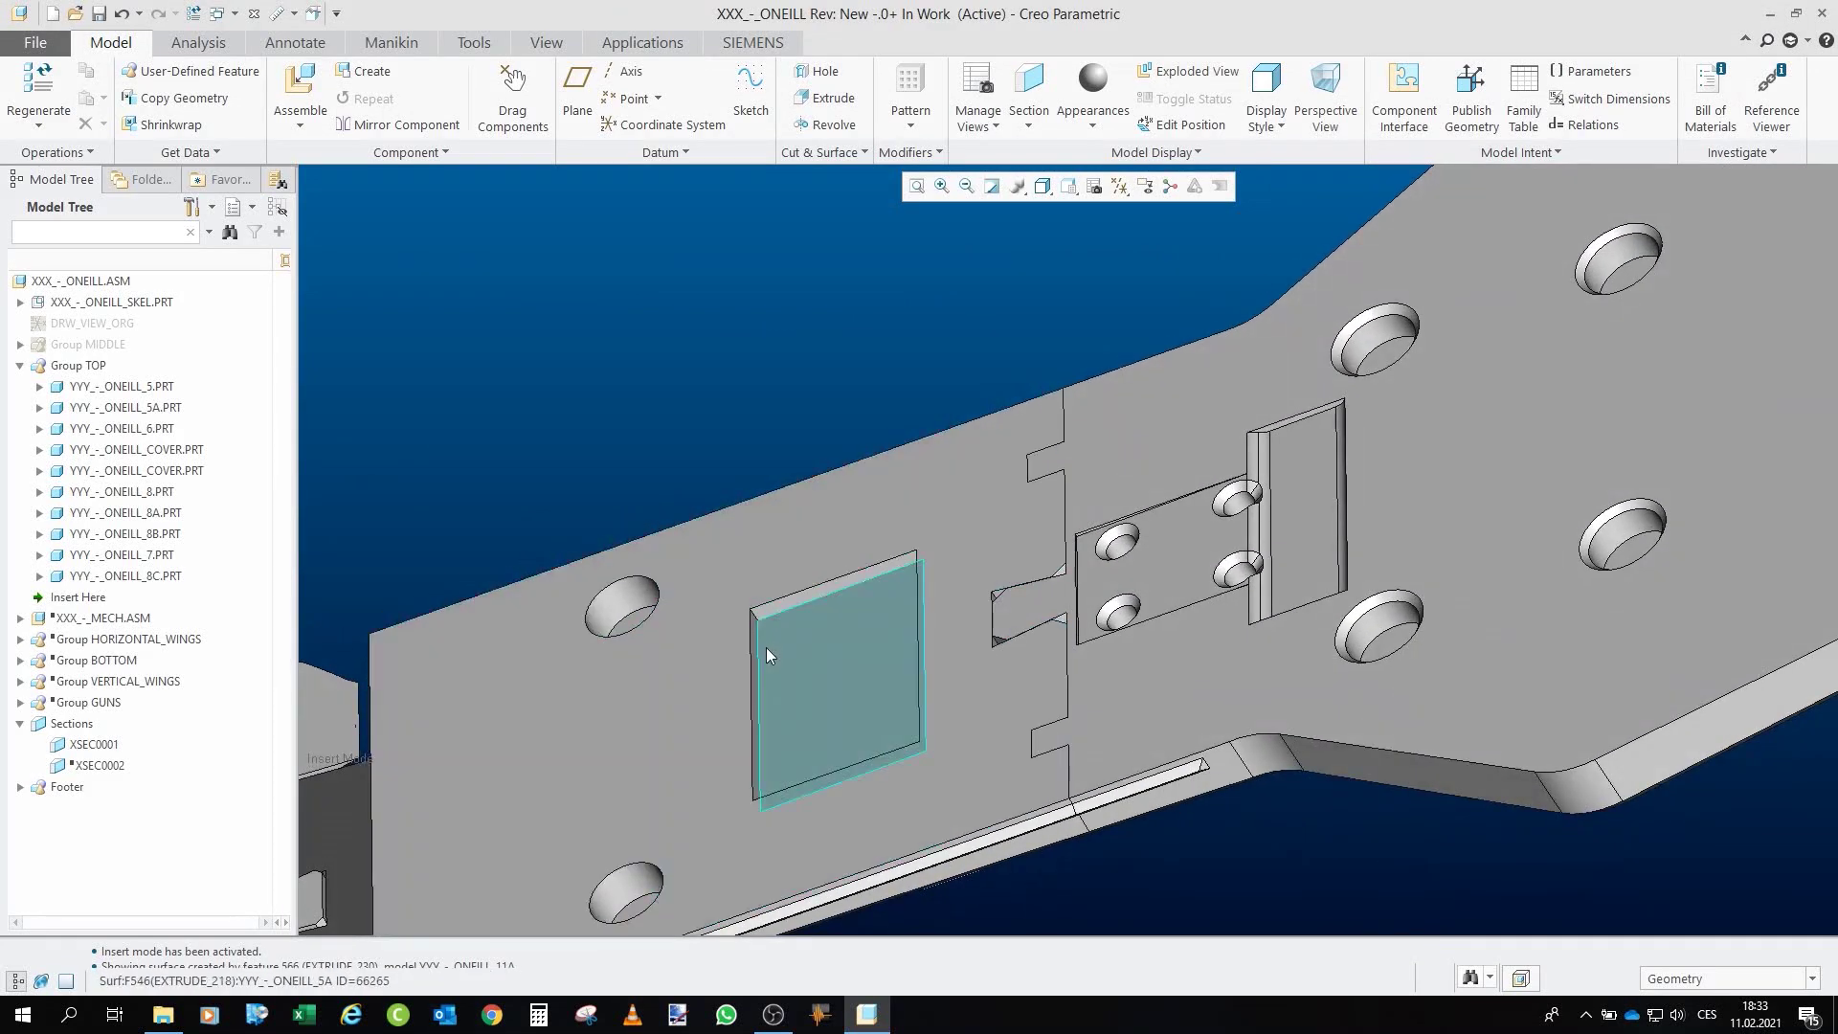
pyautogui.scroll(-1, 1133, 533)
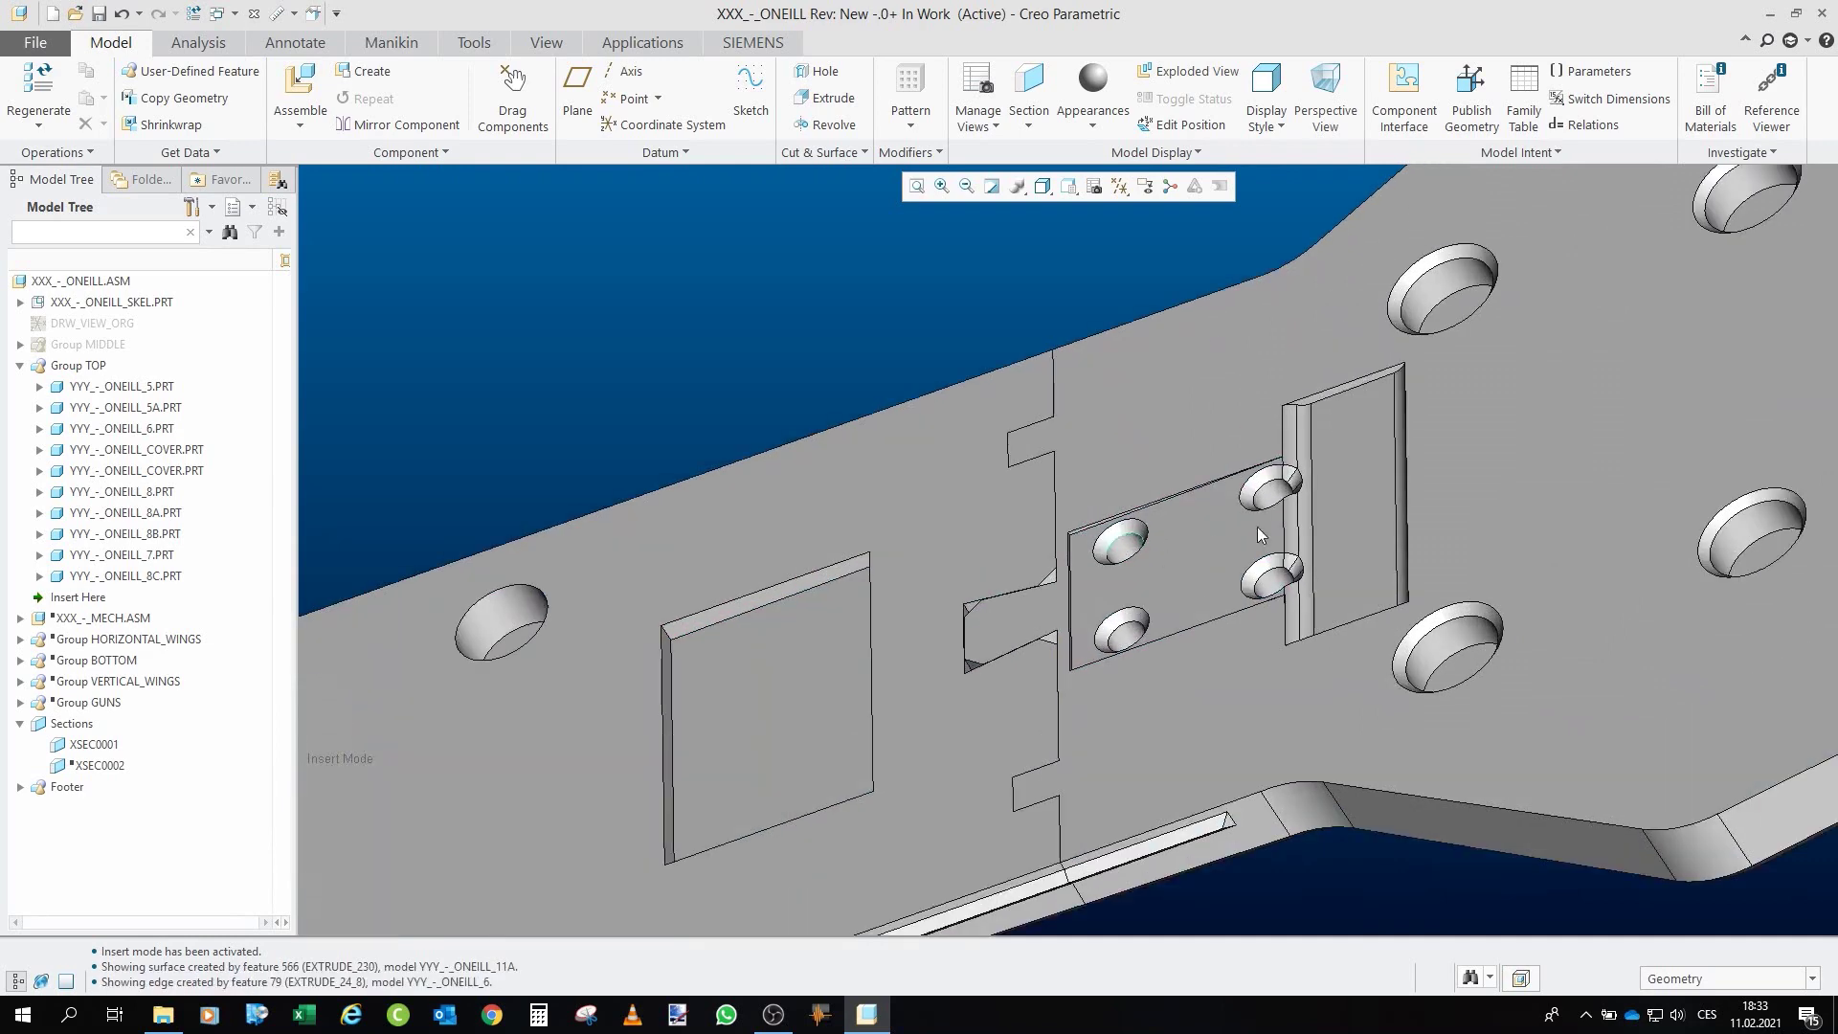
pyautogui.moveTo(1288, 517); pyautogui.dragTo(1285, 533, button='middle')
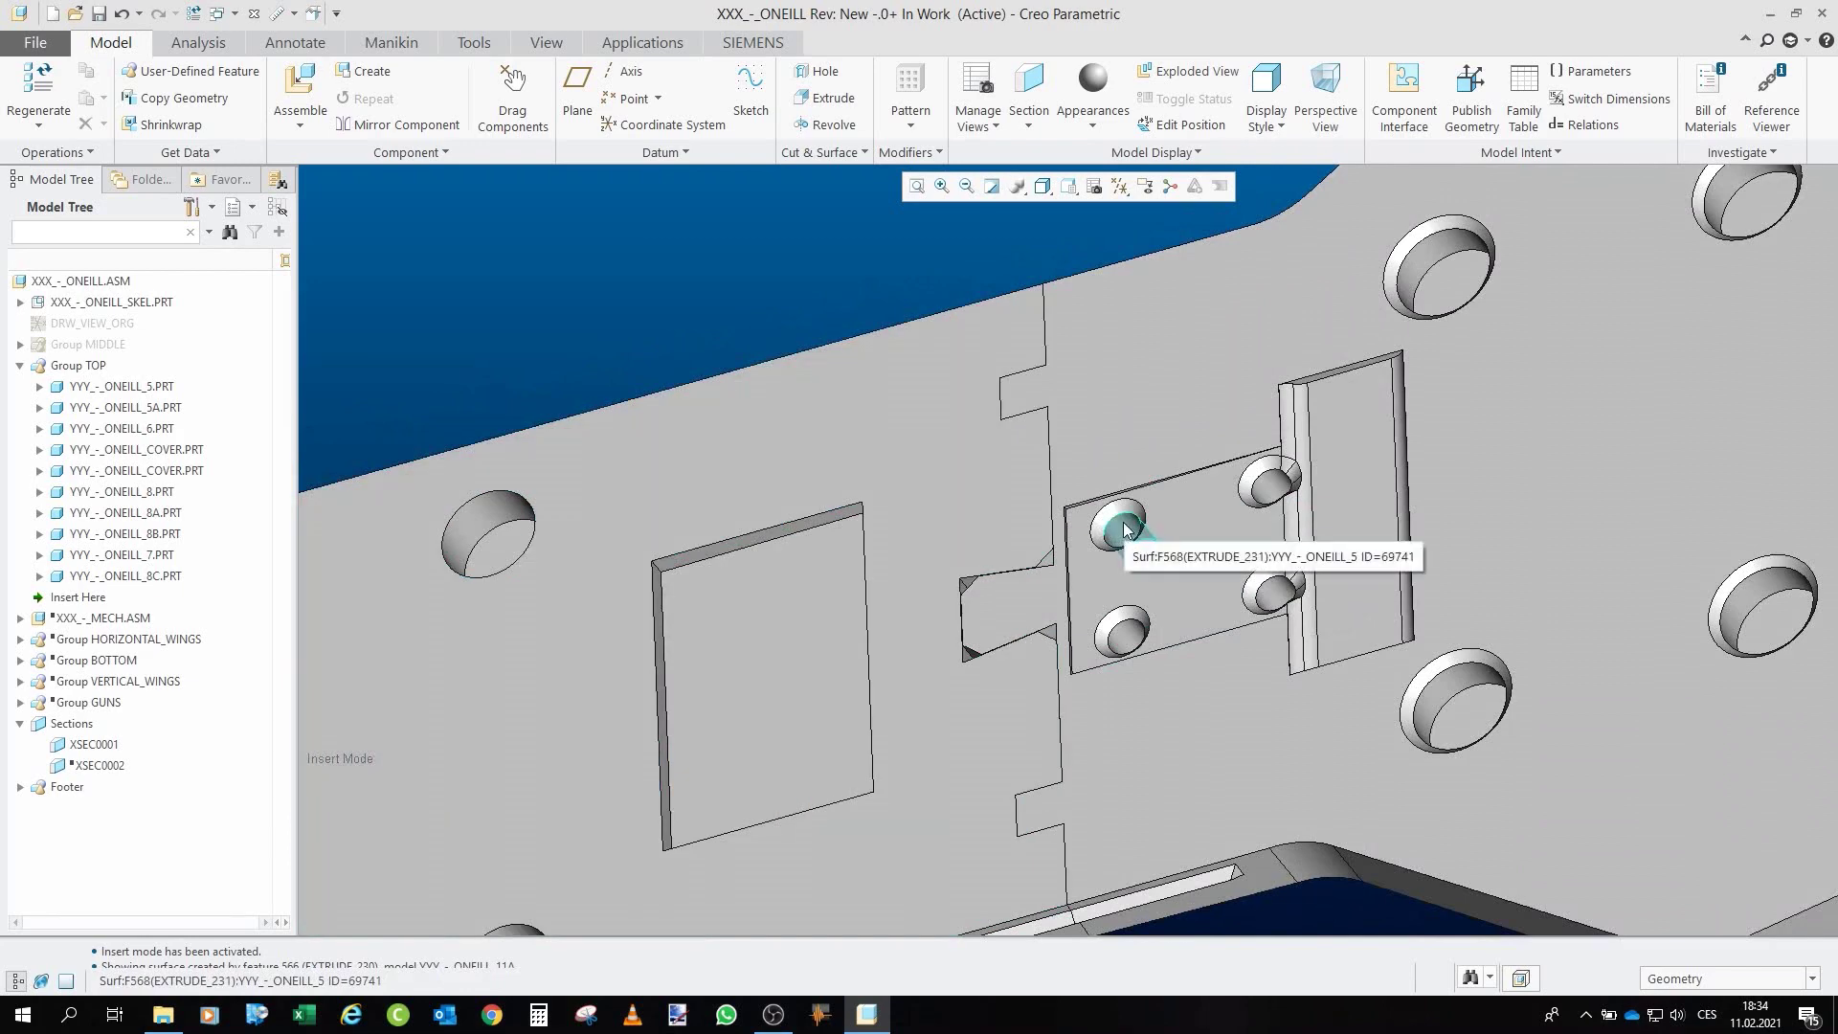
pyautogui.scroll(2, 1258, 645)
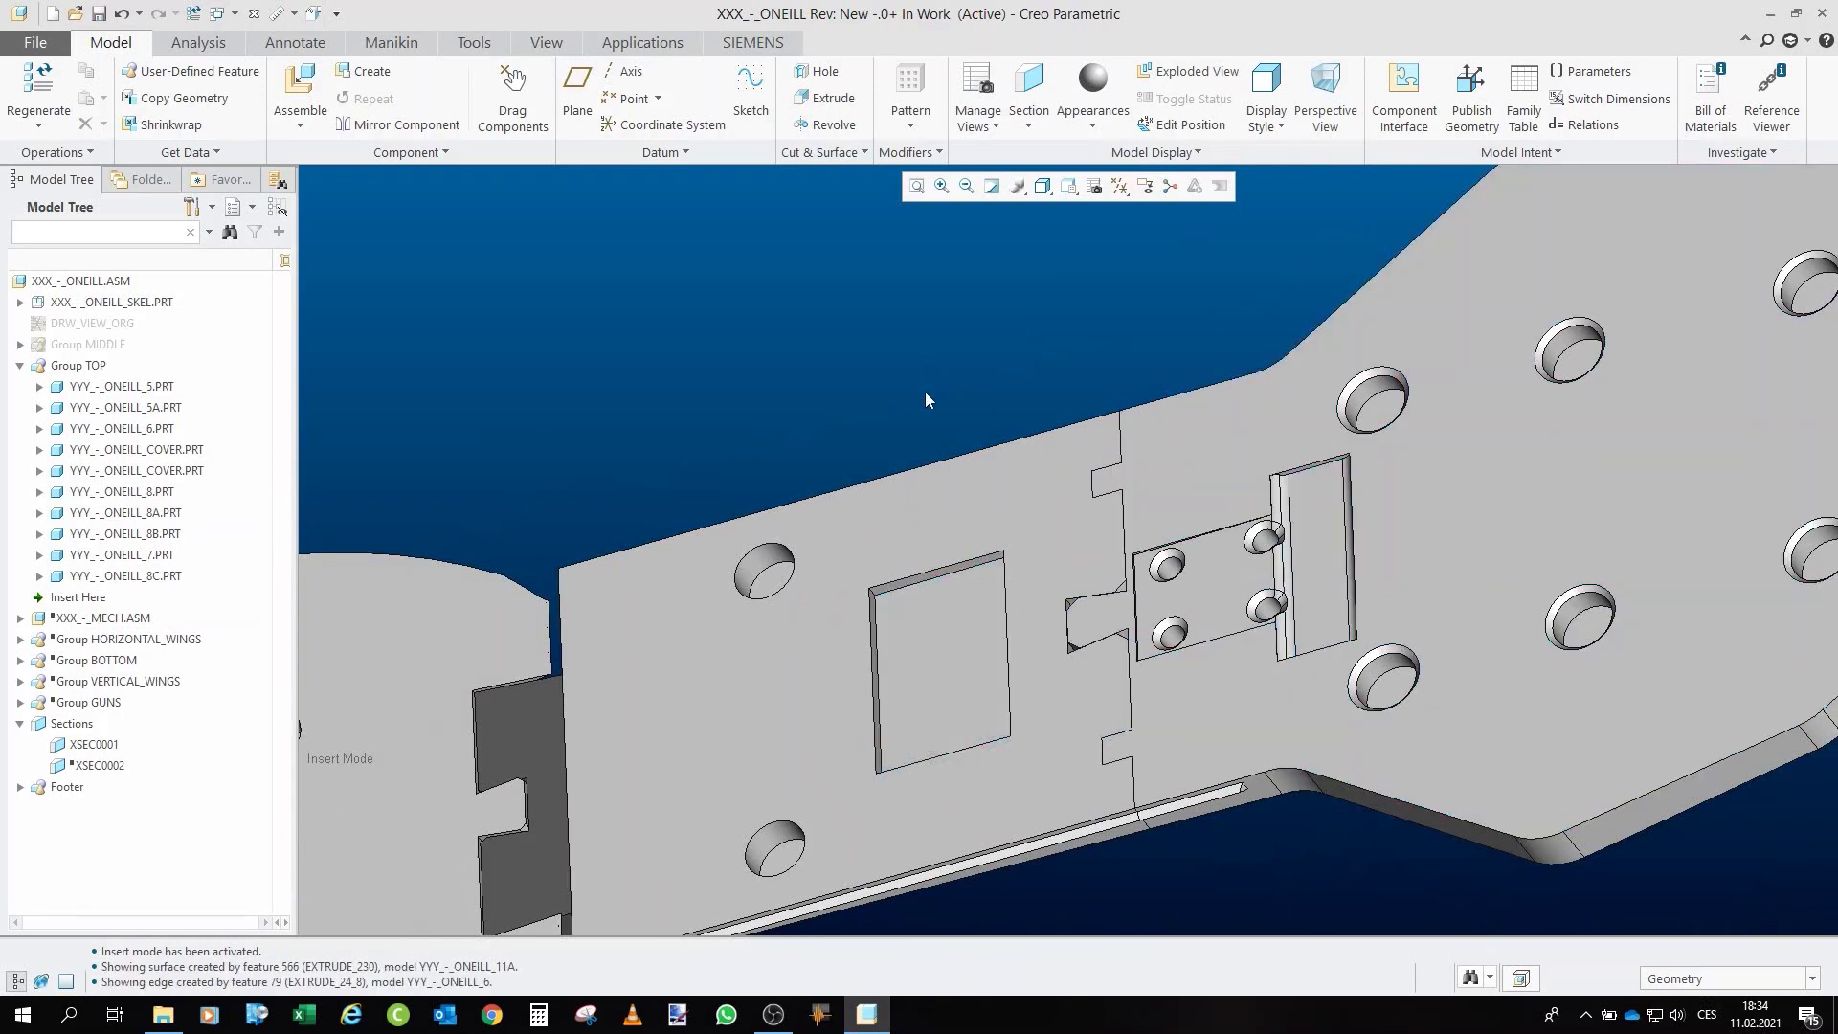
pyautogui.scroll(4, 951, 391)
pyautogui.moveTo(943, 498); pyautogui.dragTo(918, 738, button='middle')
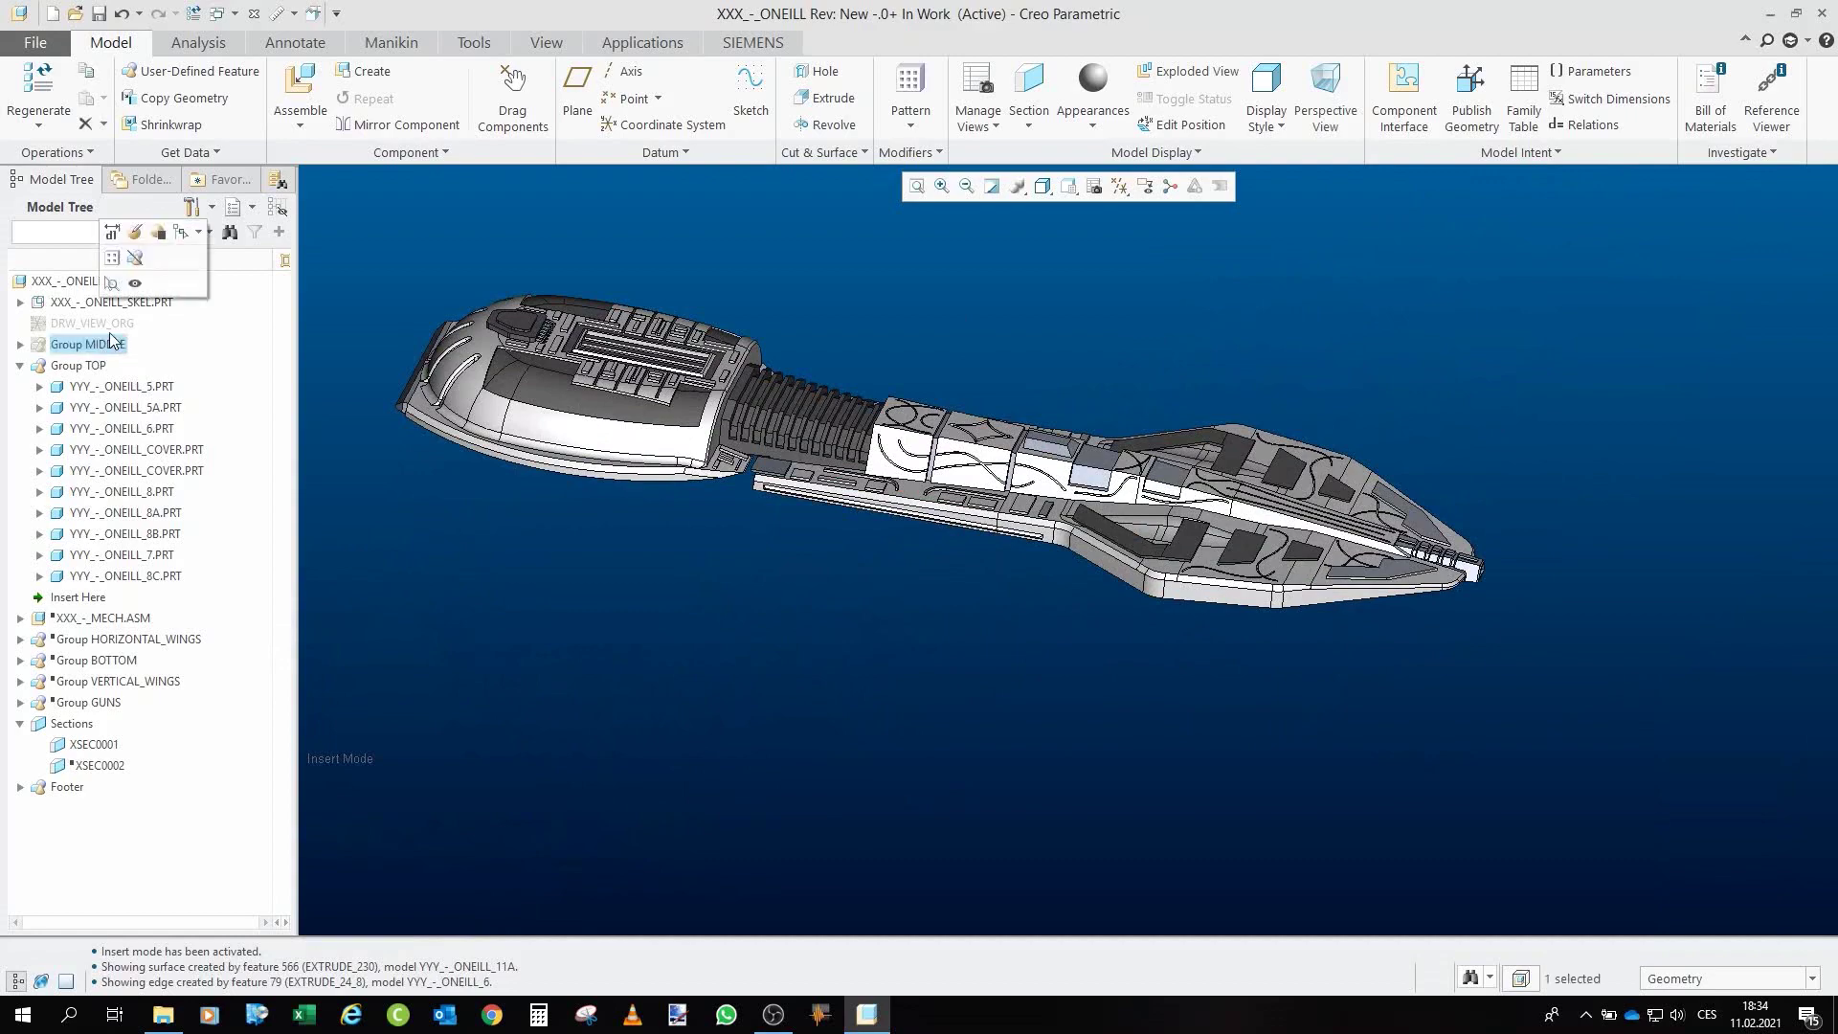
# - Show Group MIDDLE again and orbit the complete ship to view its underside
pyautogui.click(137, 286)
pyautogui.moveTo(920, 827); pyautogui.dragTo(1291, 652, button='middle')
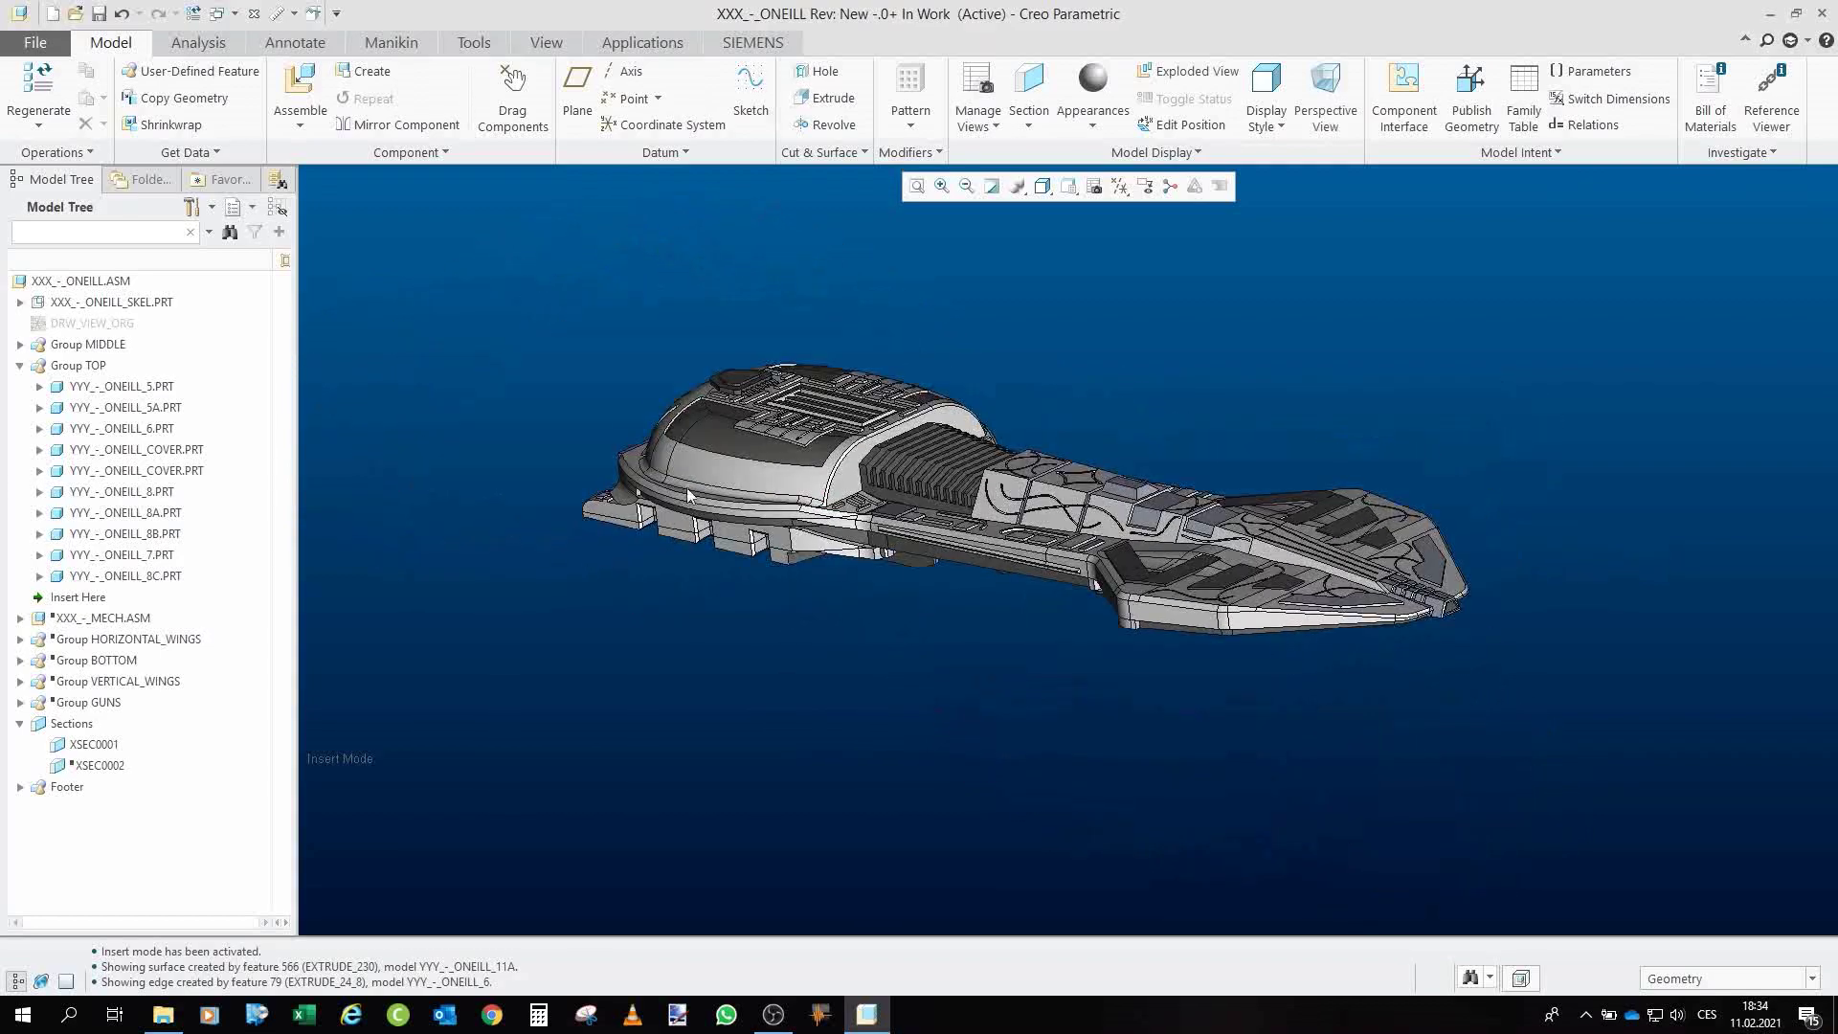
pyautogui.scroll(3, 661, 448)
pyautogui.moveTo(826, 506); pyautogui.dragTo(952, 573, button='middle')
pyautogui.scroll(-3, 785, 493)
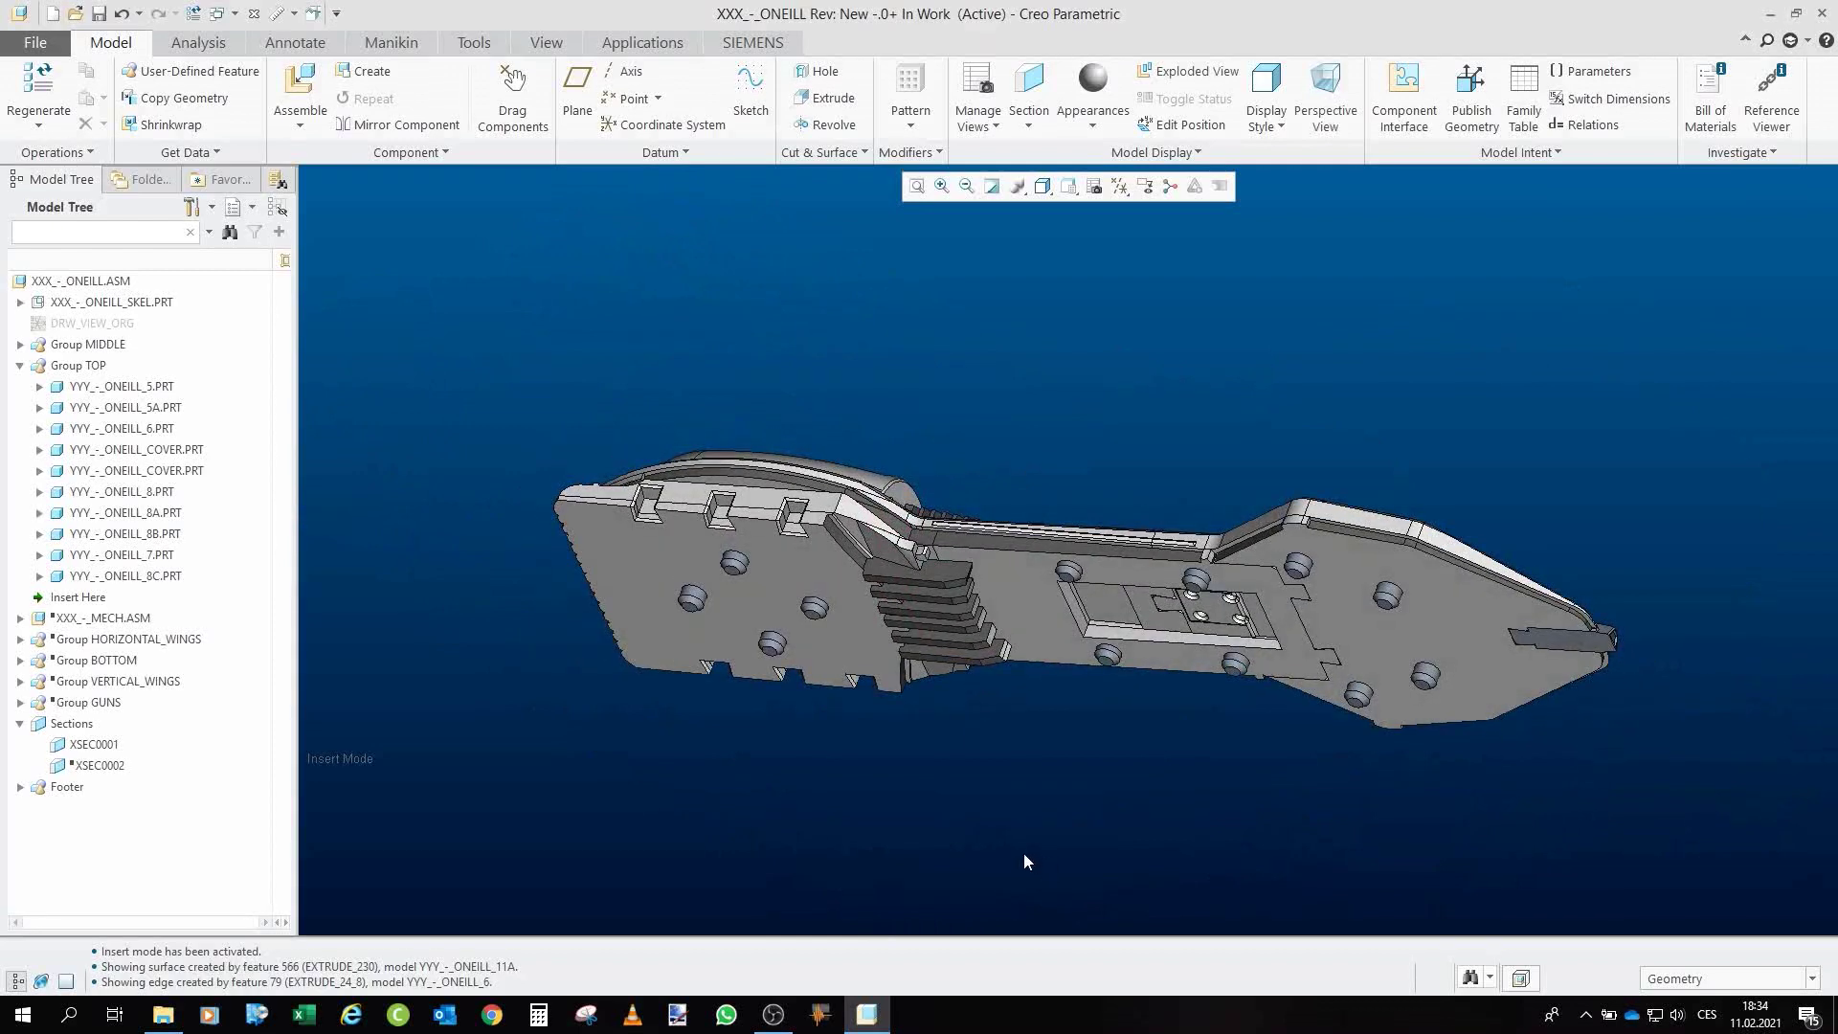